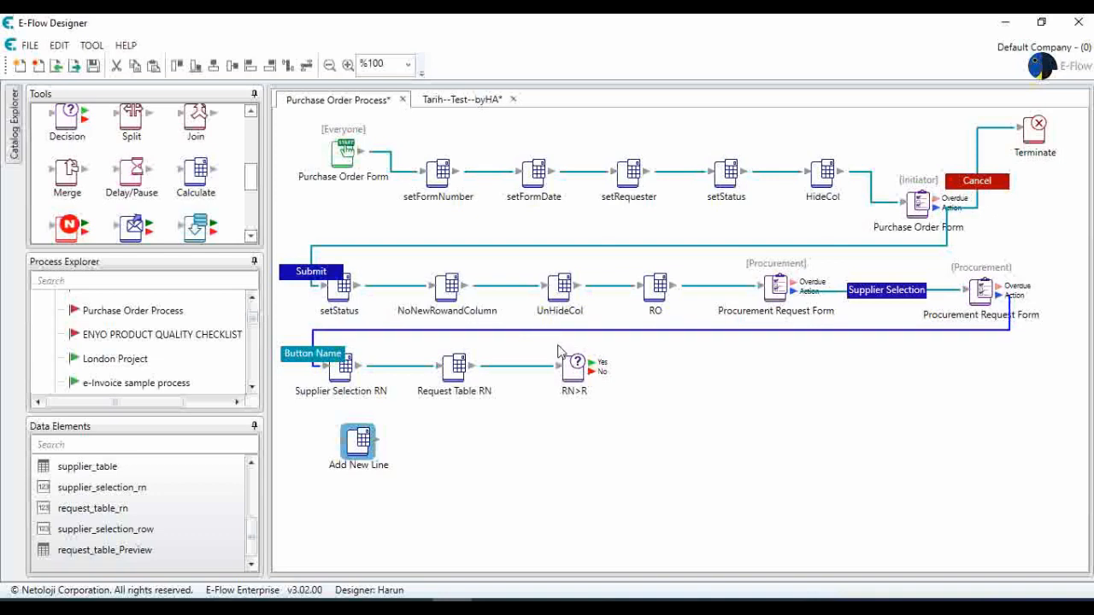
- Connect the RN>R decision's Yes output to Add New Line, and place a new Calculate step linked after Add New Line
left_click_drag(593, 363, 346, 446)
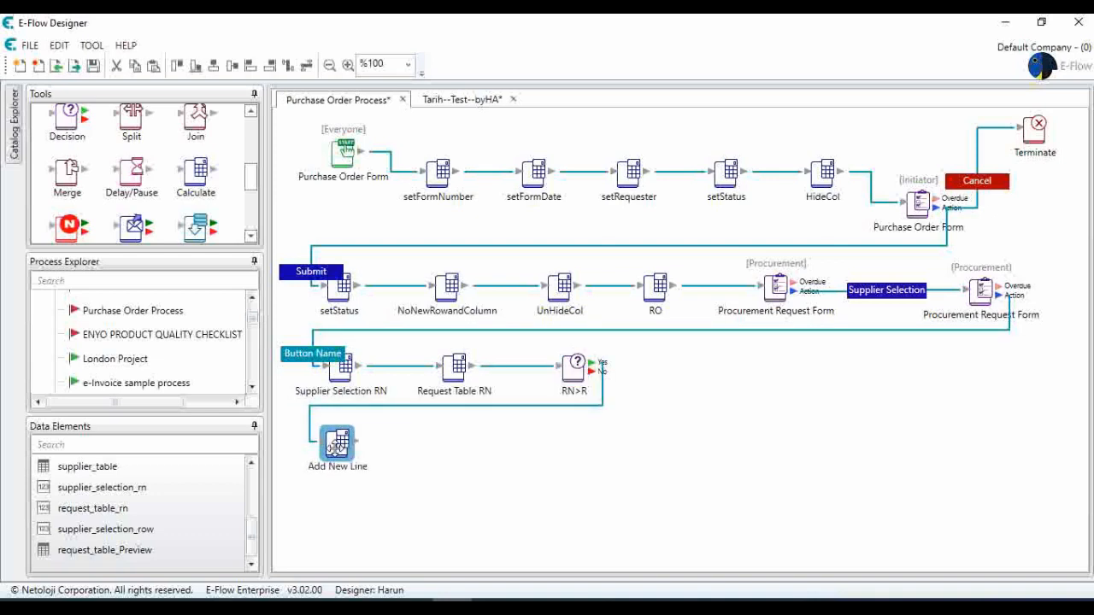
left_click_drag(201, 191, 450, 452)
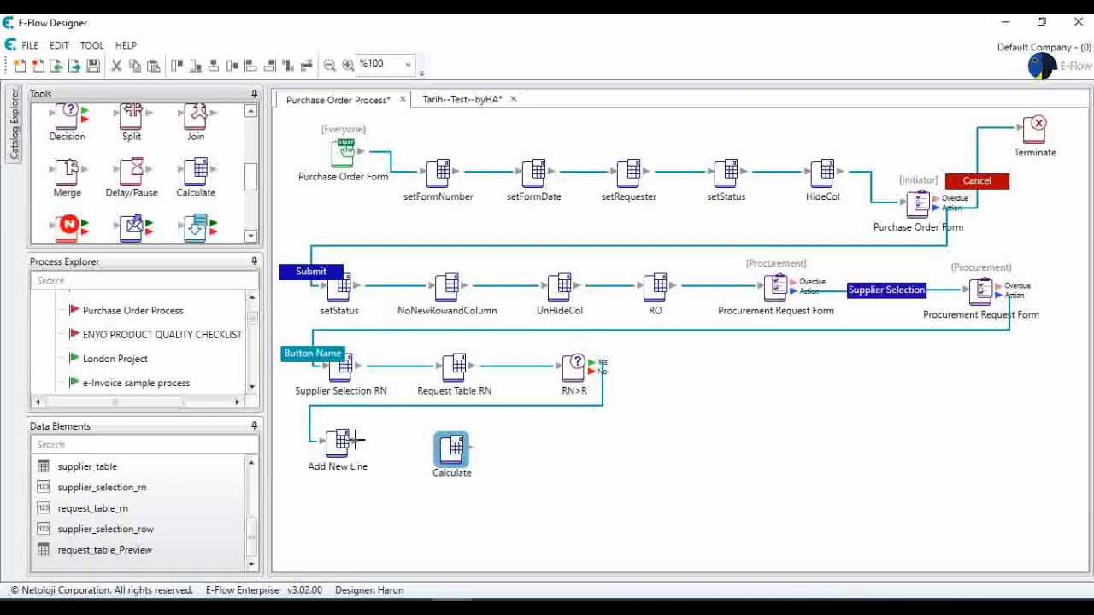
mouse_move(354, 441)
left_mouse_down()
mouse_move(376, 452)
mouse_move(466, 448)
left_mouse_up()
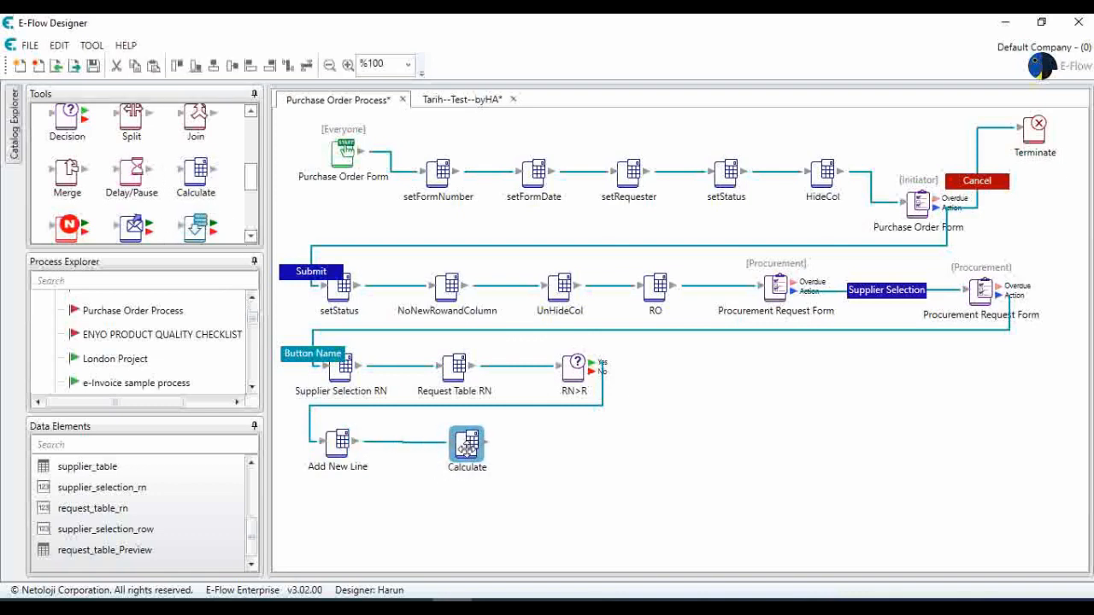
- Insert the SetLineItemCellValue(table, row, col, val) function as the formula of the new Calculate step
double_click(467, 446)
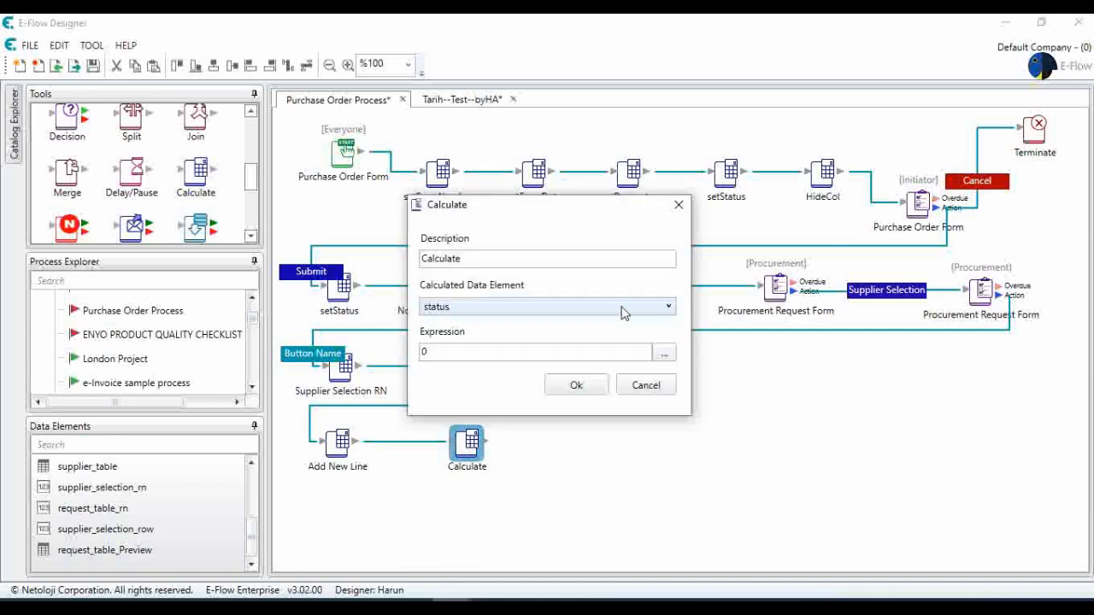
left_click(665, 353)
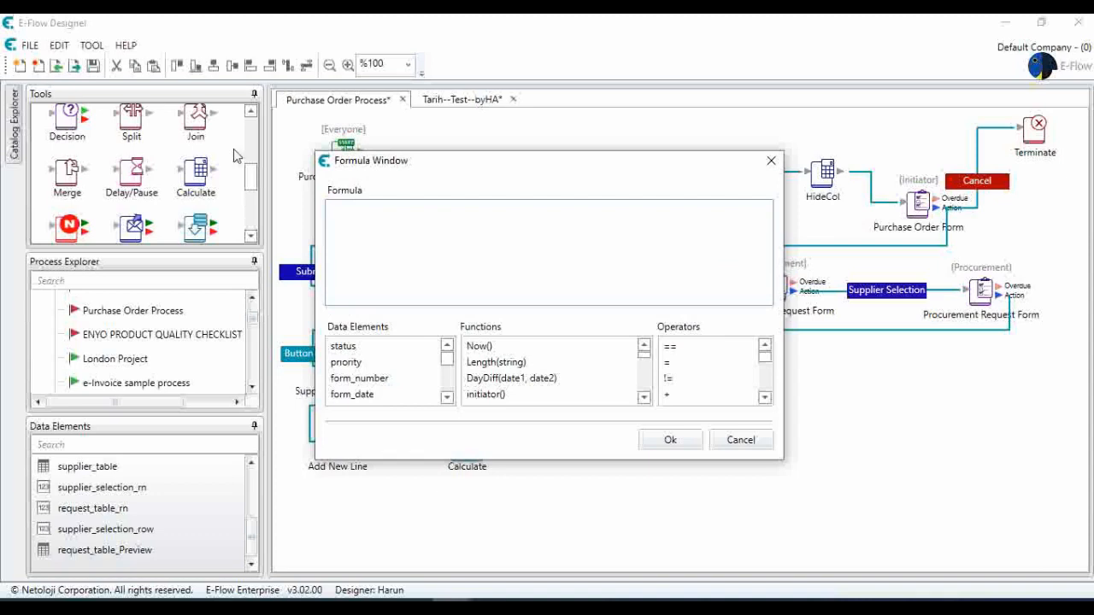
left_click(496, 345)
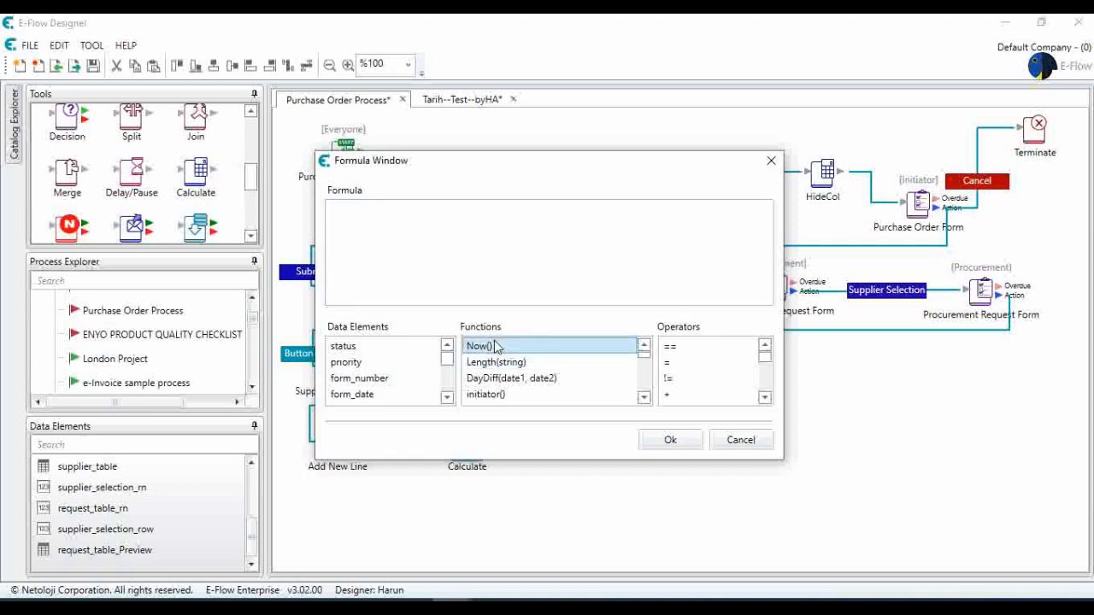
key("End")
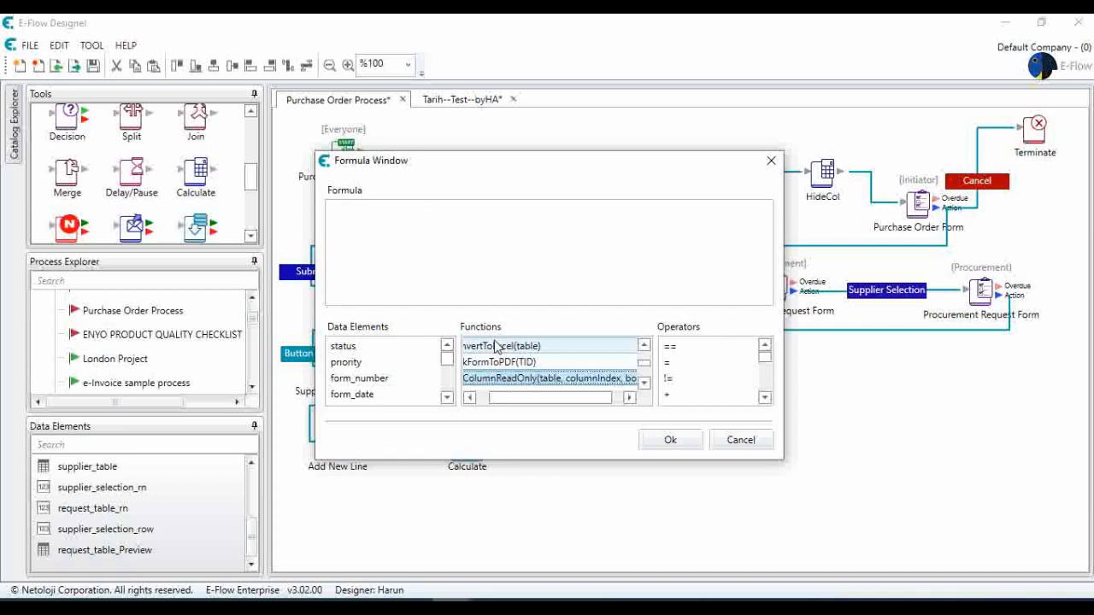
key("Down")
key("Down")
key("Down")
key("Up")
key("Up")
key("Up")
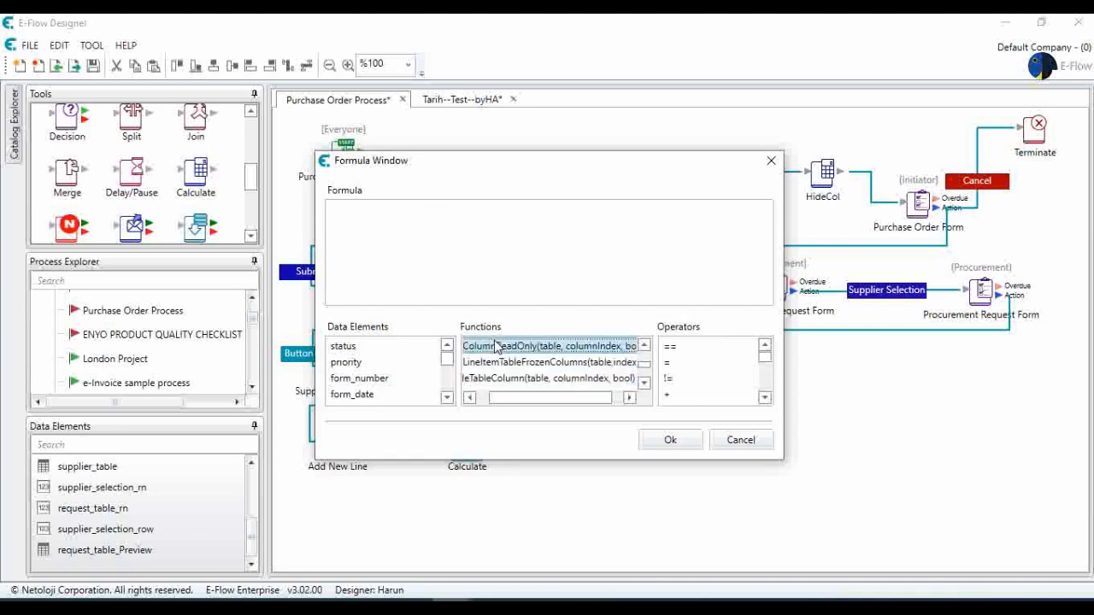
key("Down")
key("Down")
key("Down")
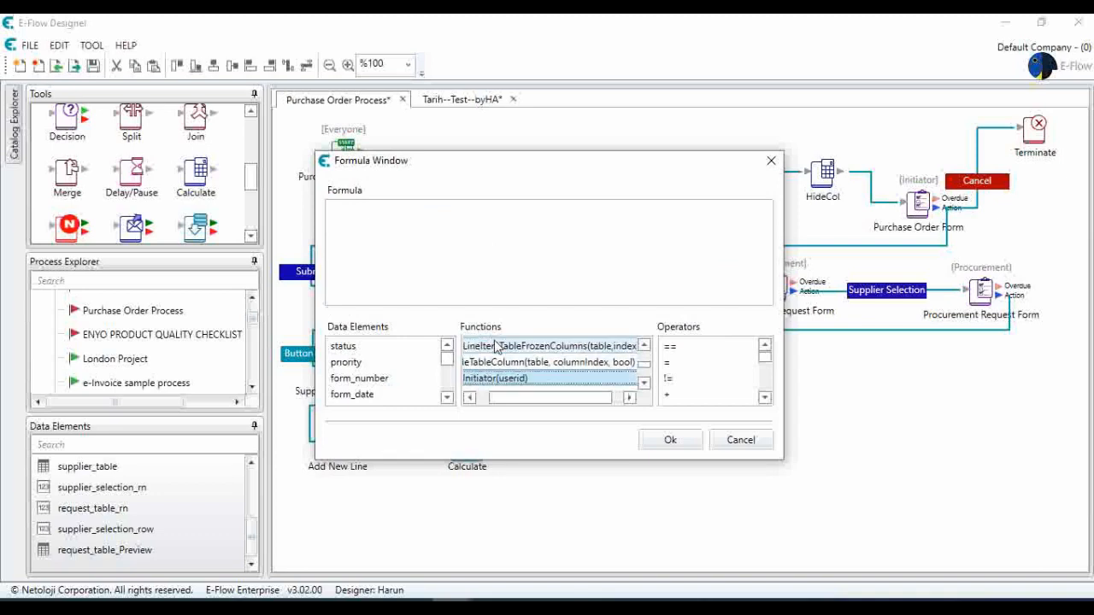
key("Down")
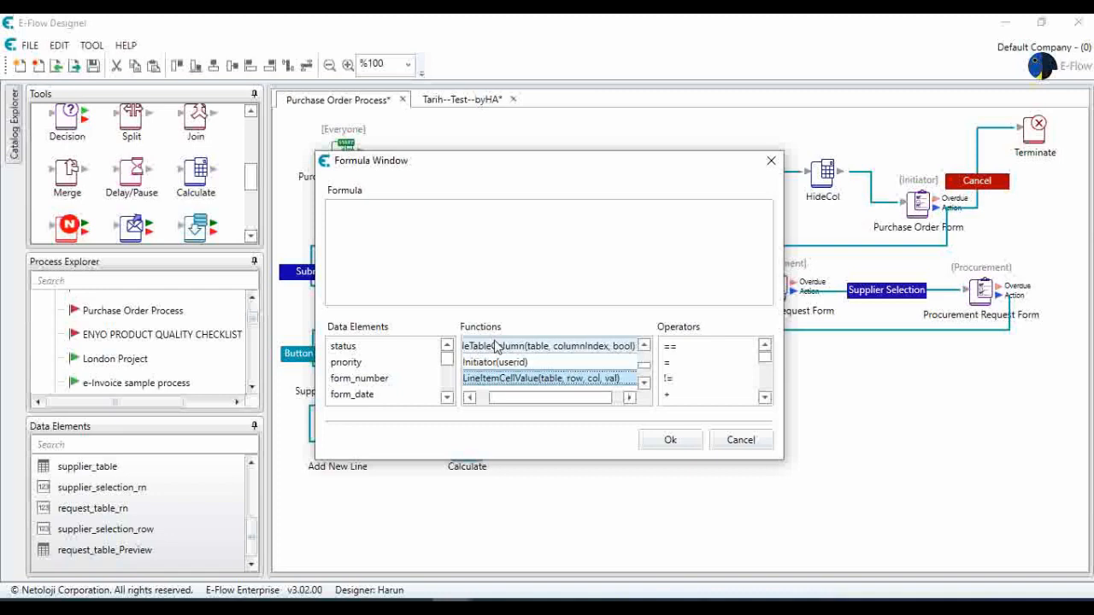
double_click(520, 381)
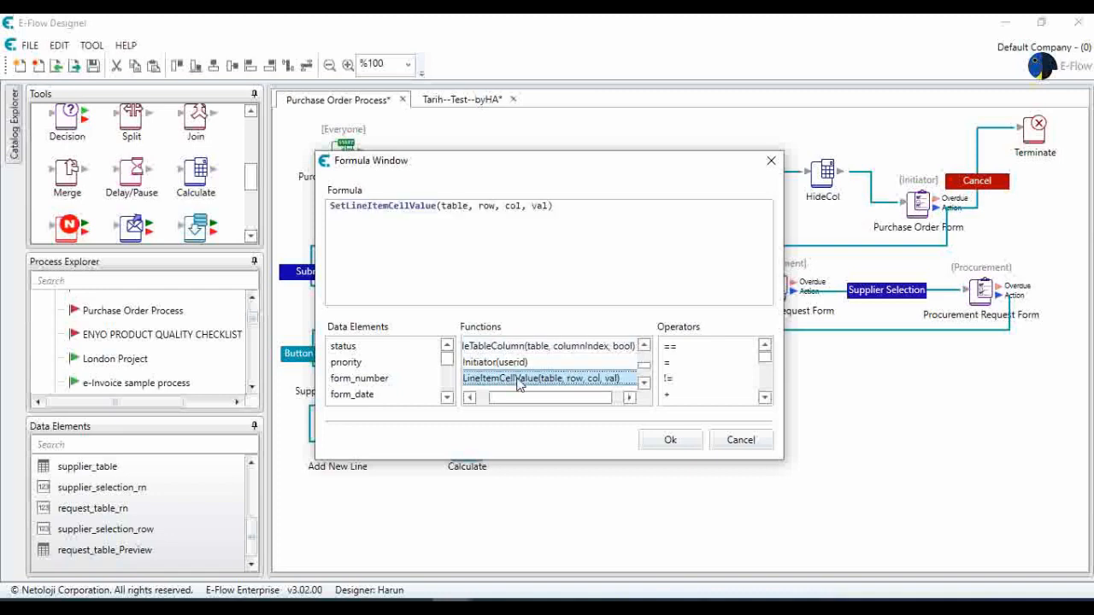
- Replace the formula's table argument with the request_table_Preview data element and save the Calculate step
double_click(454, 207)
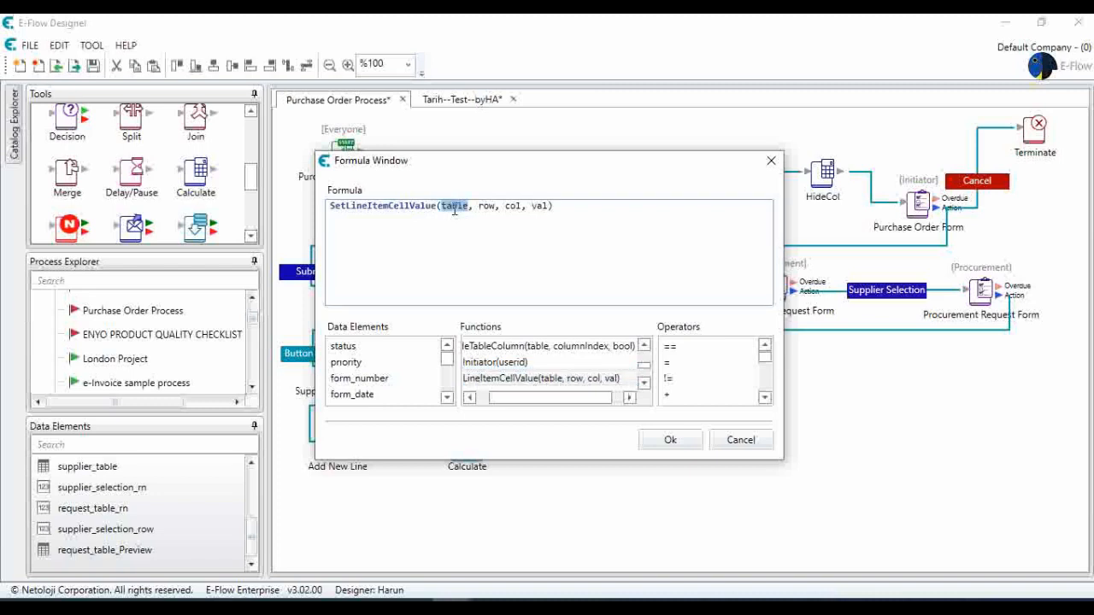
key("BackSpace")
scroll(451, 372, "down", 3)
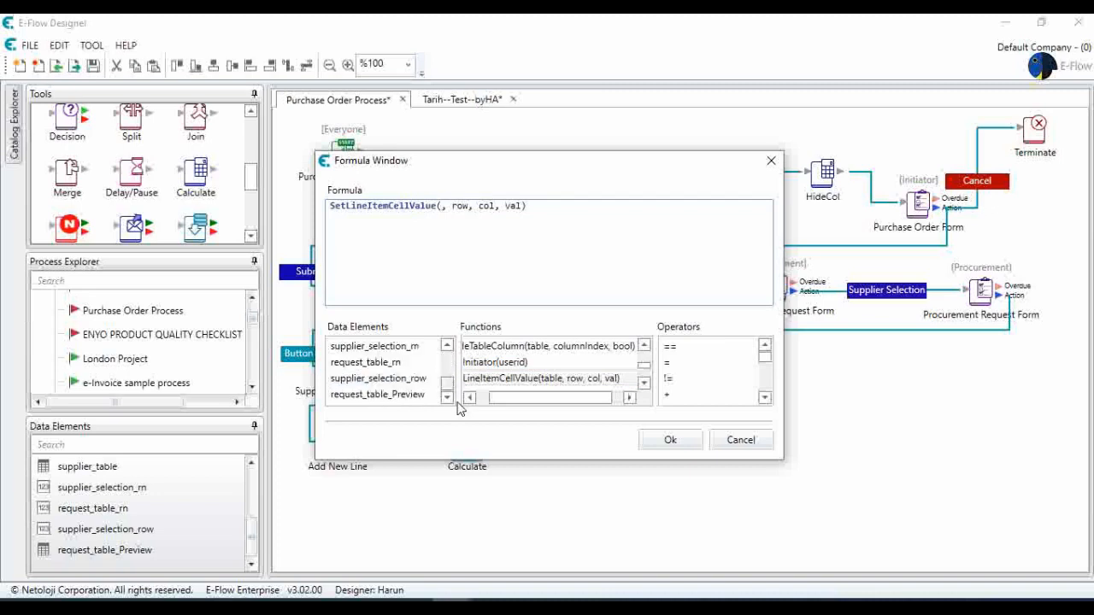
double_click(386, 396)
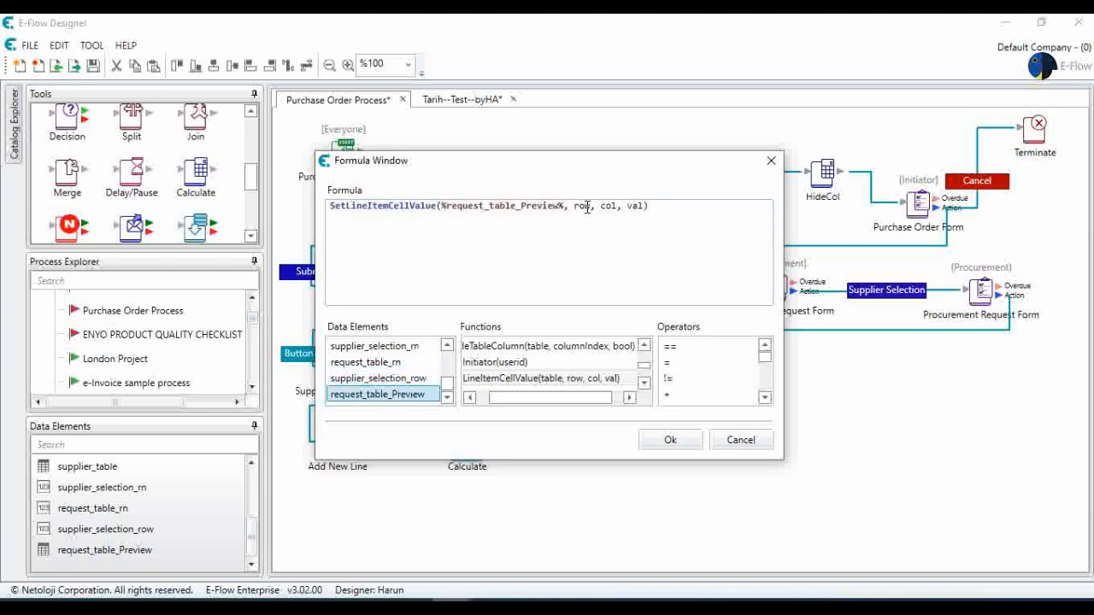
left_click(672, 438)
left_click(576, 385)
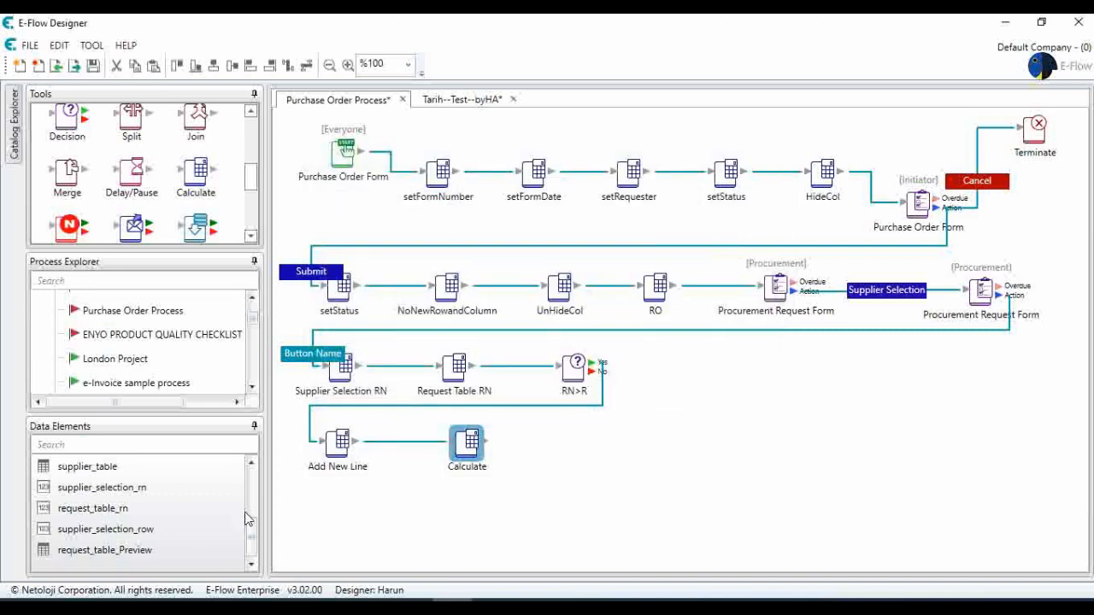
- Create a Numeric data element named request_table_preview_row
left_click(192, 549)
right_click(192, 547)
left_click(289, 411)
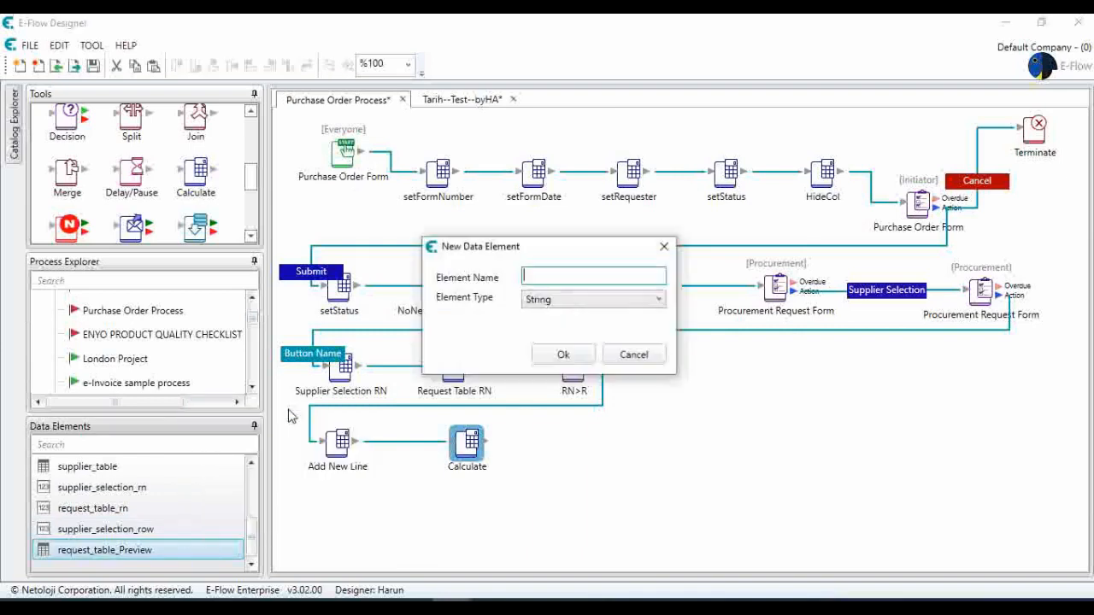
left_click(601, 314)
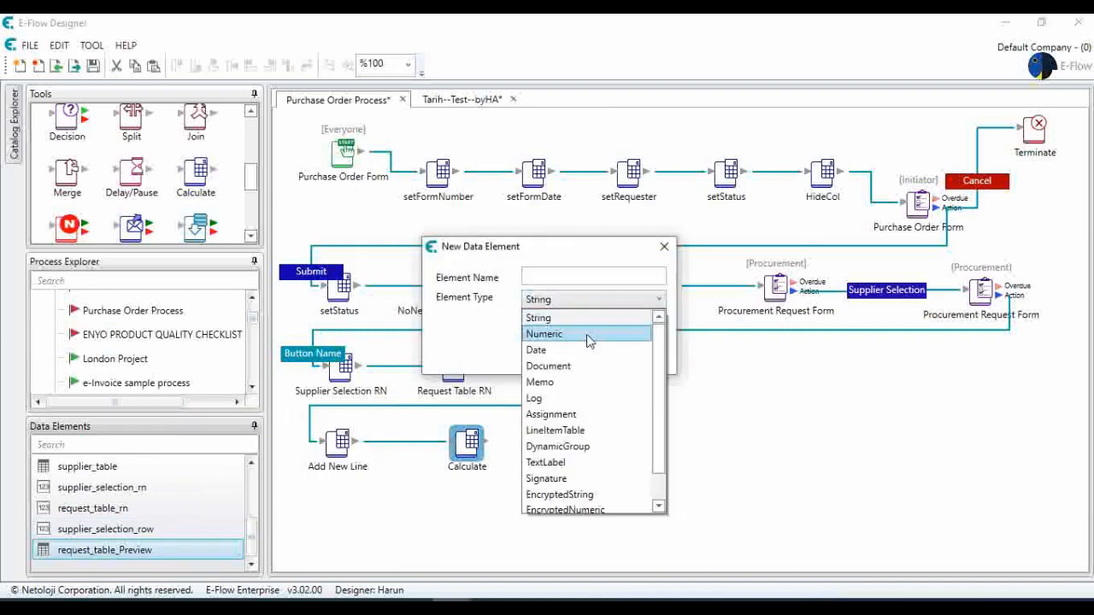
left_click(593, 335)
left_click(575, 278)
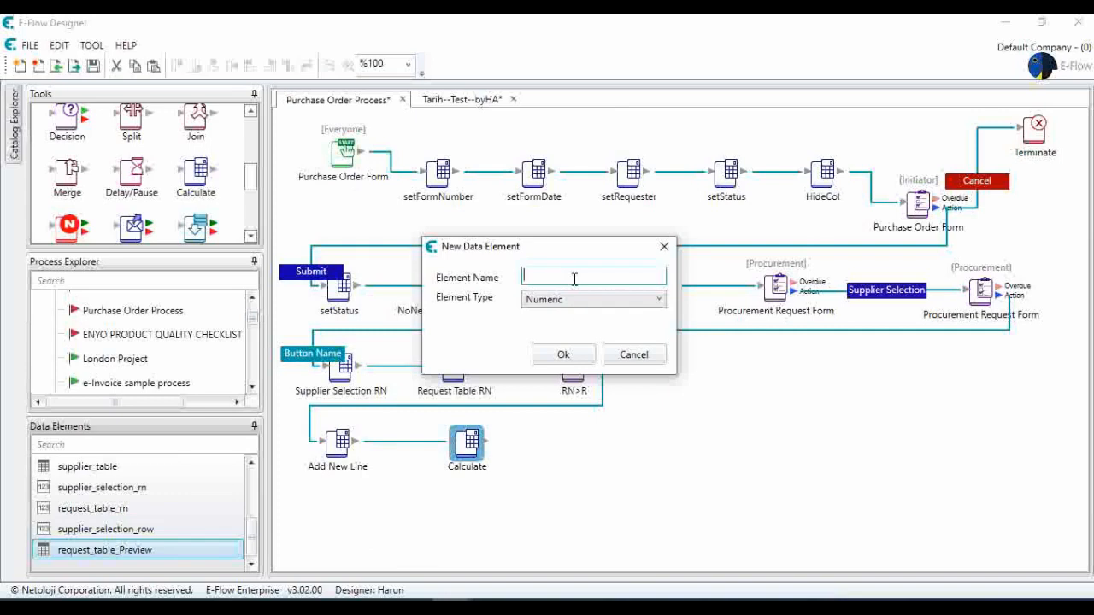
type("Request Table Preview Row")
left_click(561, 355)
- Replace the row argument in the Calculate step's SetLineItemCellValue formula with the request_table_preview_row data element
double_click(465, 442)
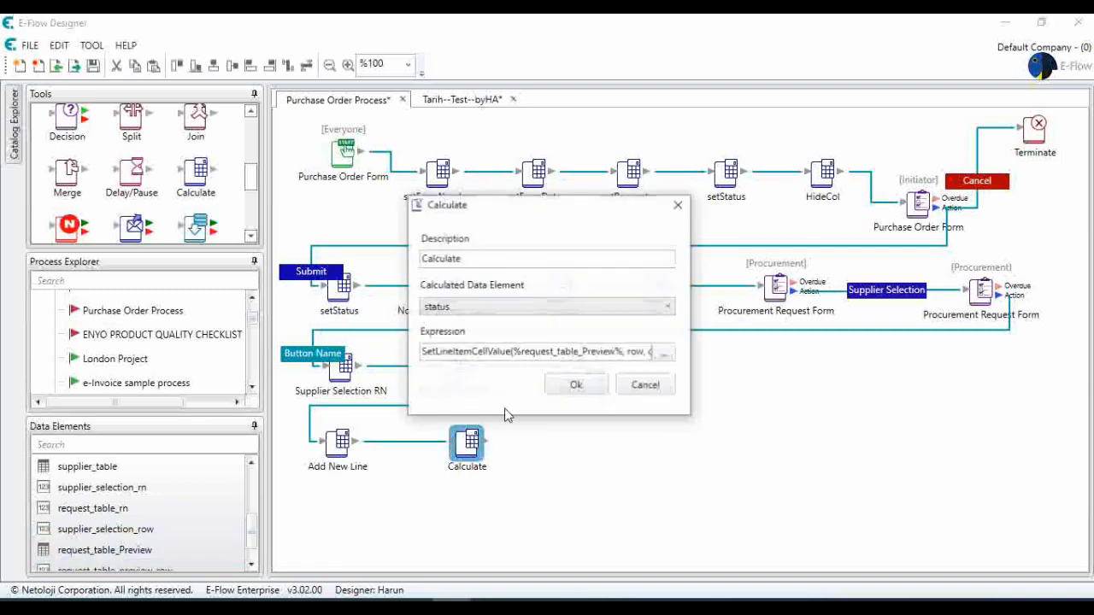
left_click(665, 353)
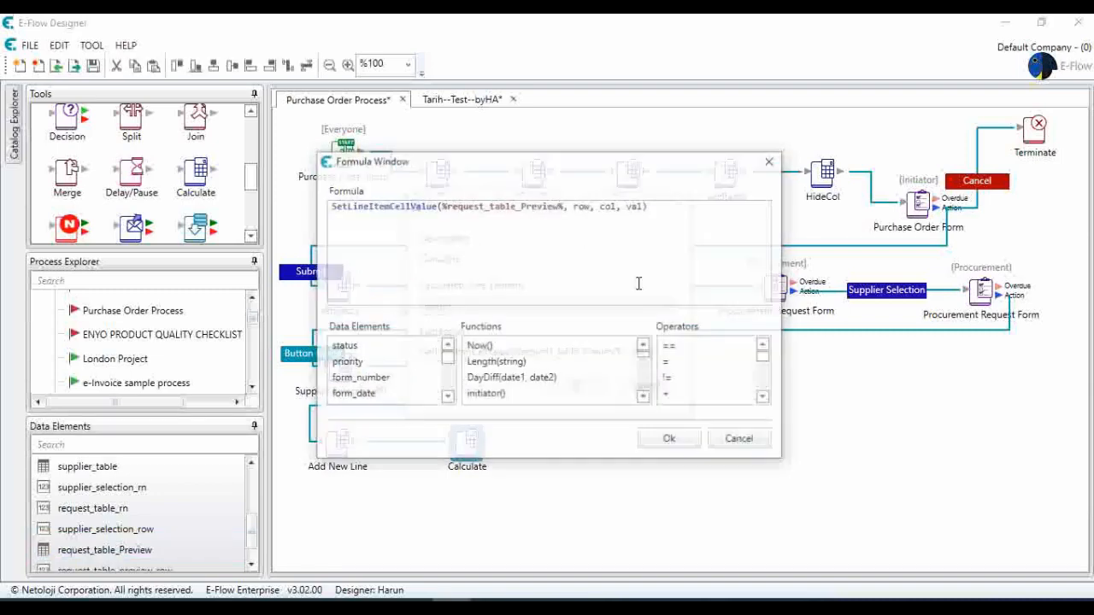
double_click(580, 207)
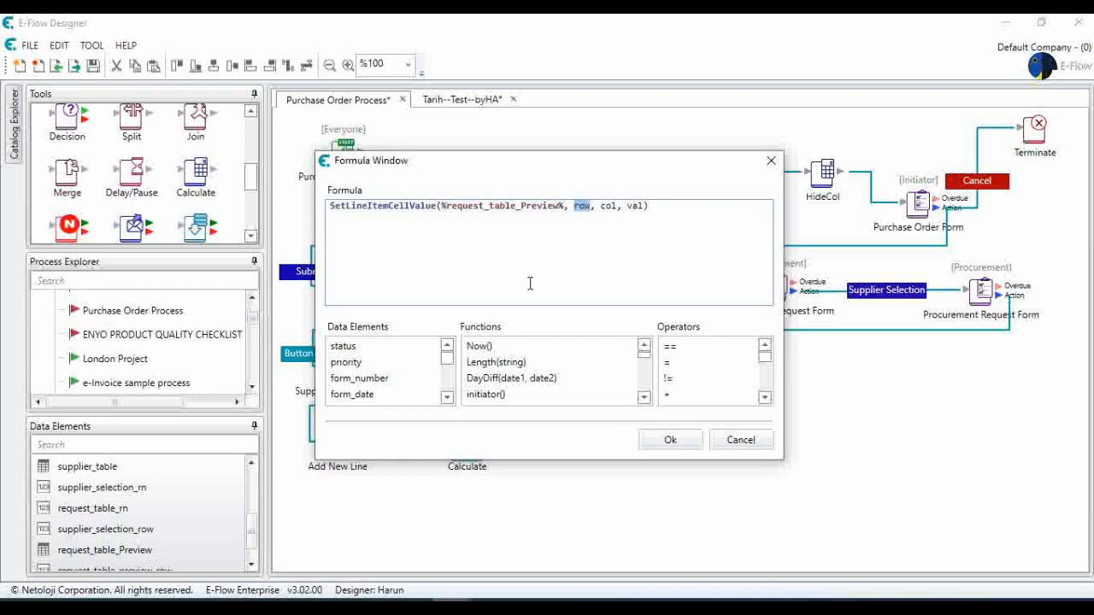
key("Delete")
left_click(446, 398)
left_click(447, 398)
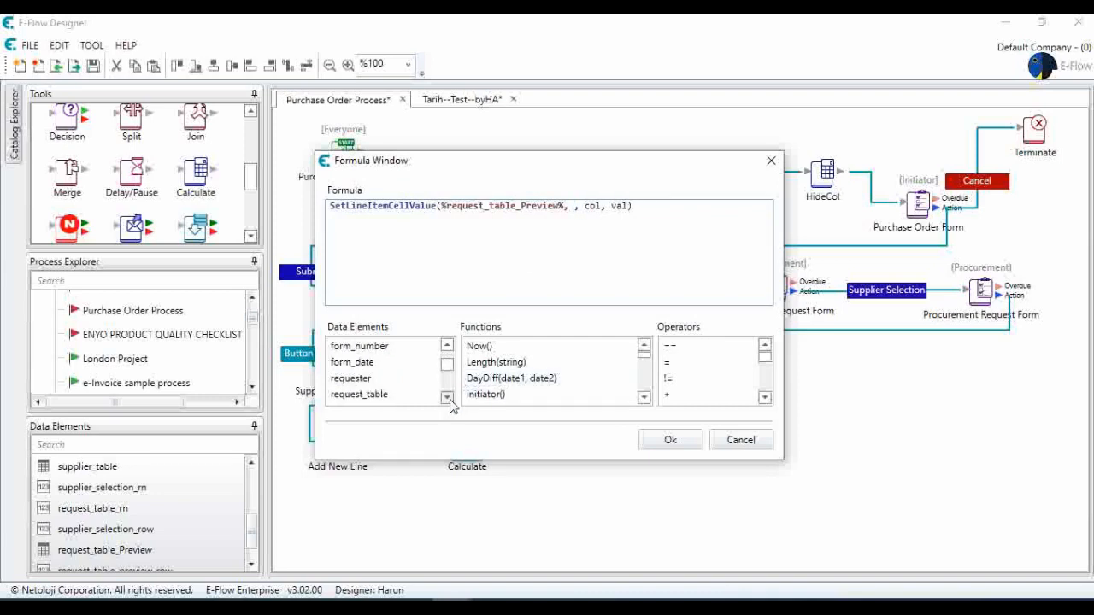
scroll(446, 398, "down", 4)
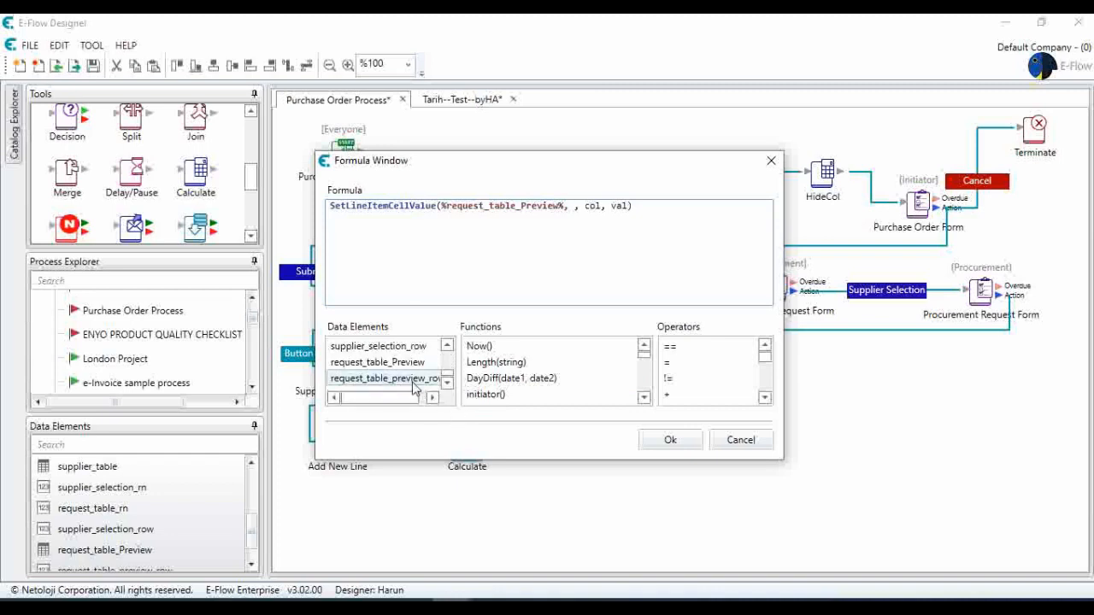
double_click(415, 383)
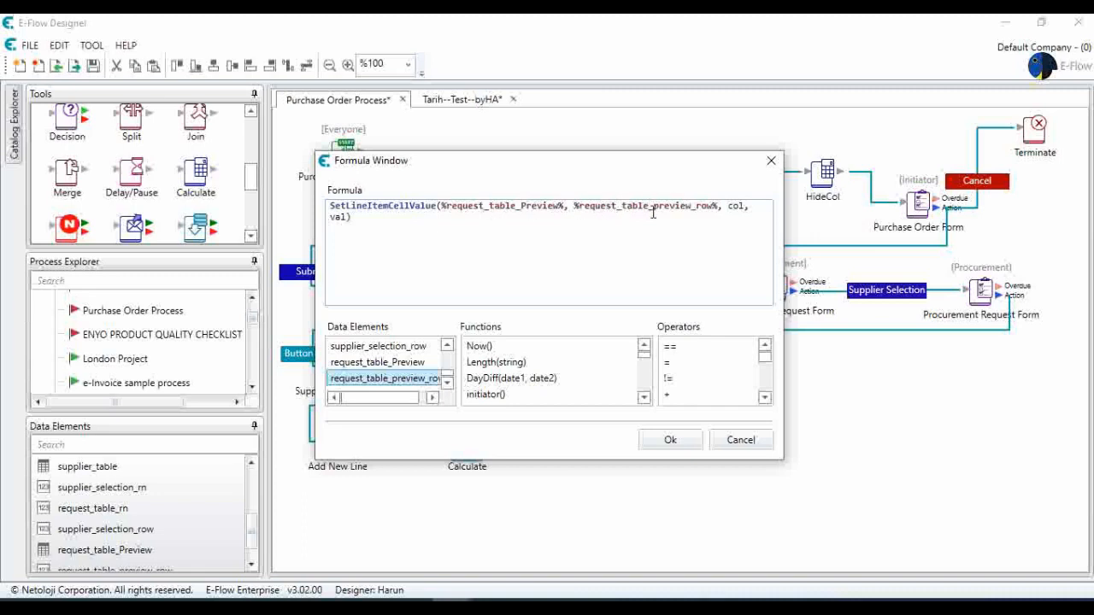
- Replace the val argument of SetLineItemCellValue with the GetLineItemData(table, row, col) function
double_click(338, 217)
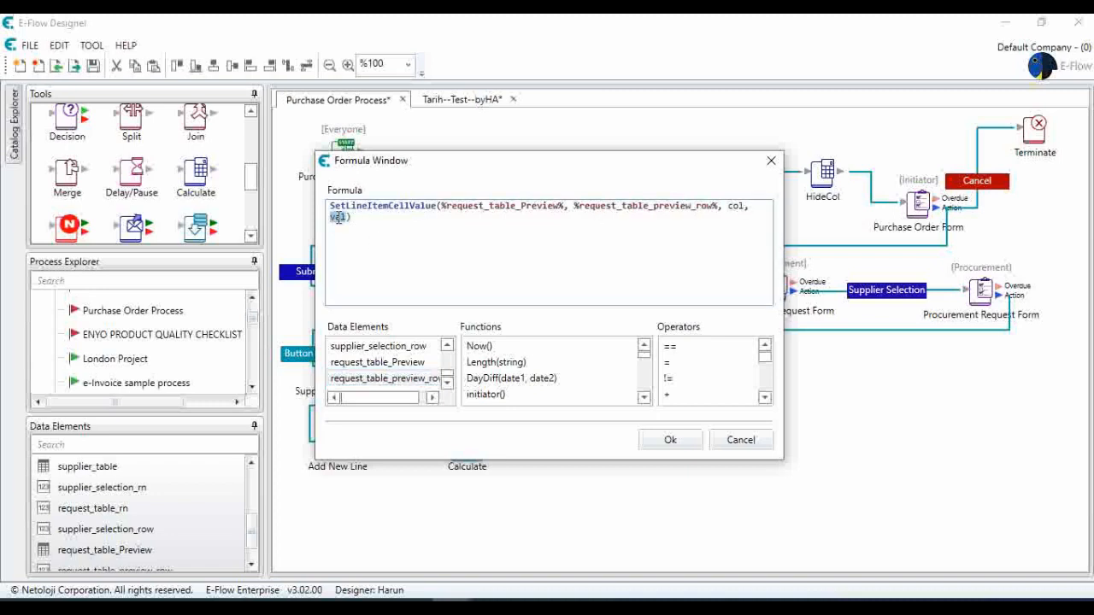
key("BackSpace")
left_click(492, 347)
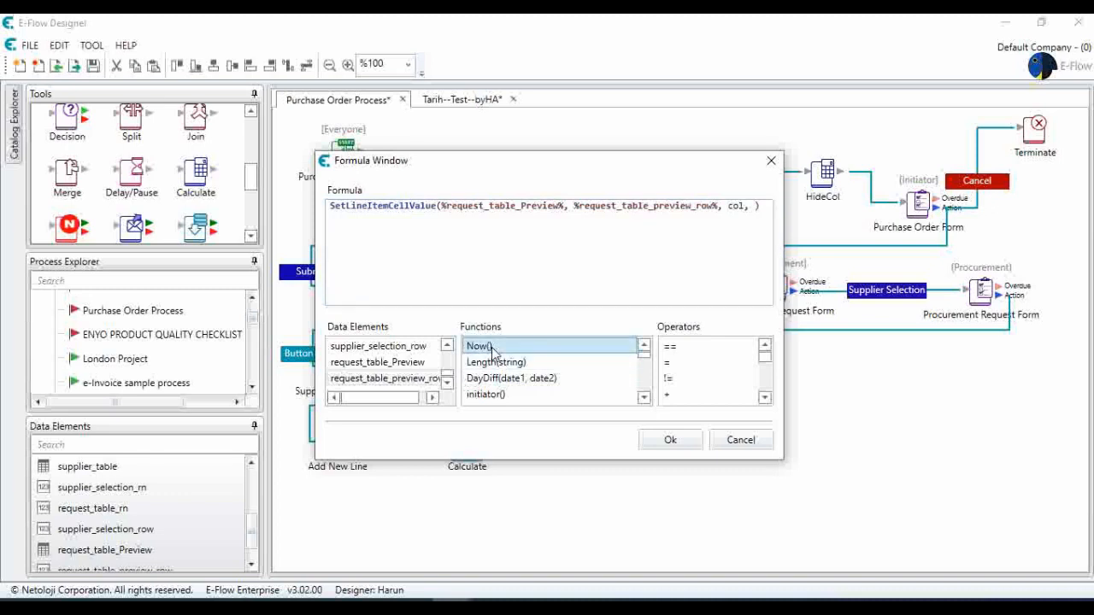
key("g")
key("g")
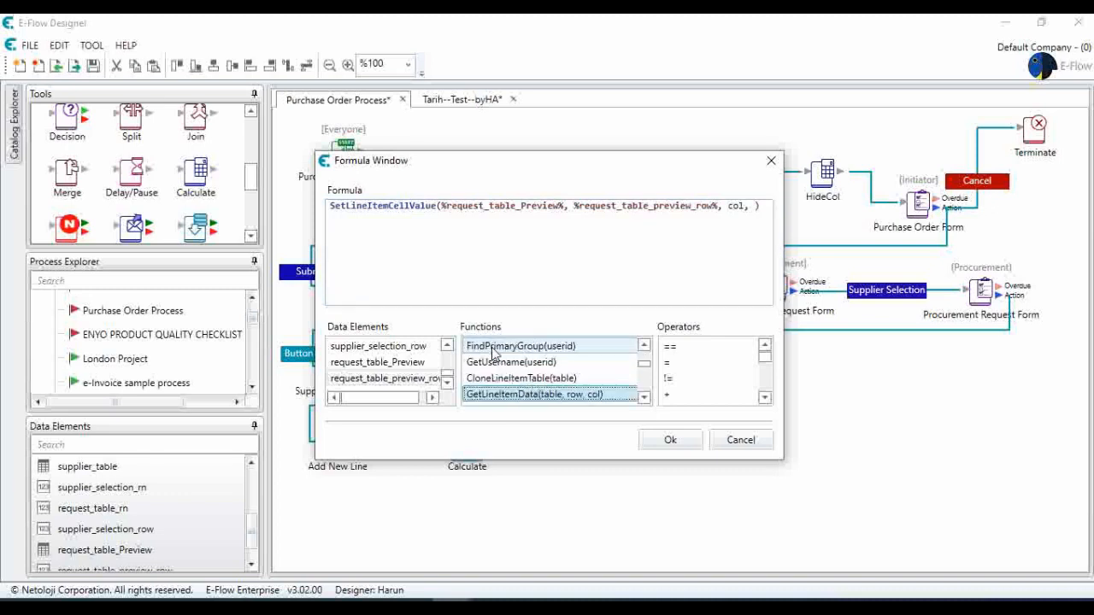
double_click(525, 395)
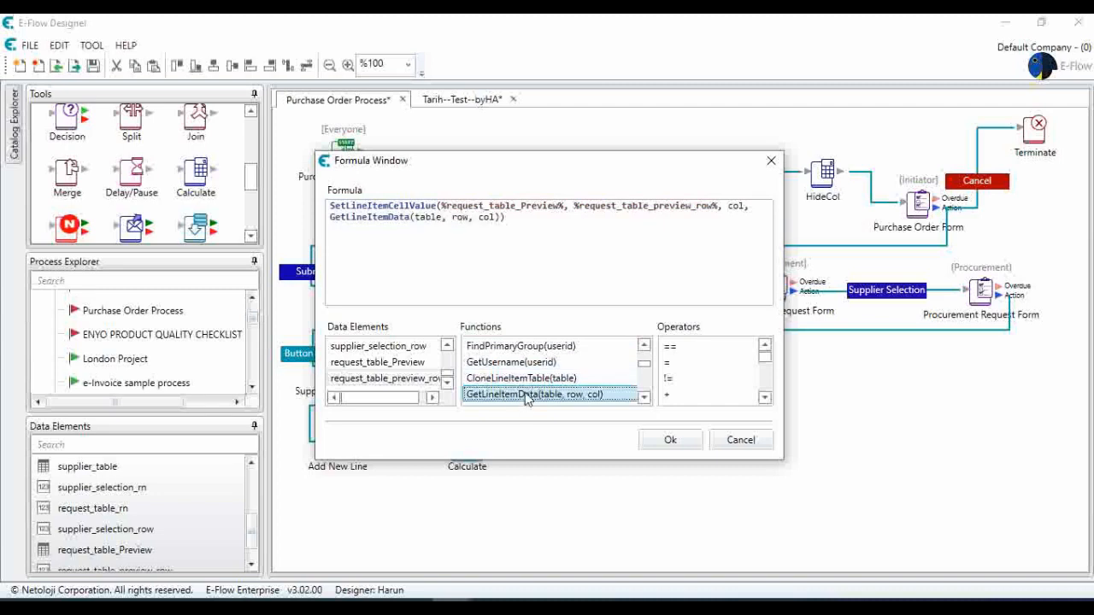
- Set the table argument of GetLineItemData to the request_table data element and save the formula and the Calculate step
double_click(427, 220)
key("Delete")
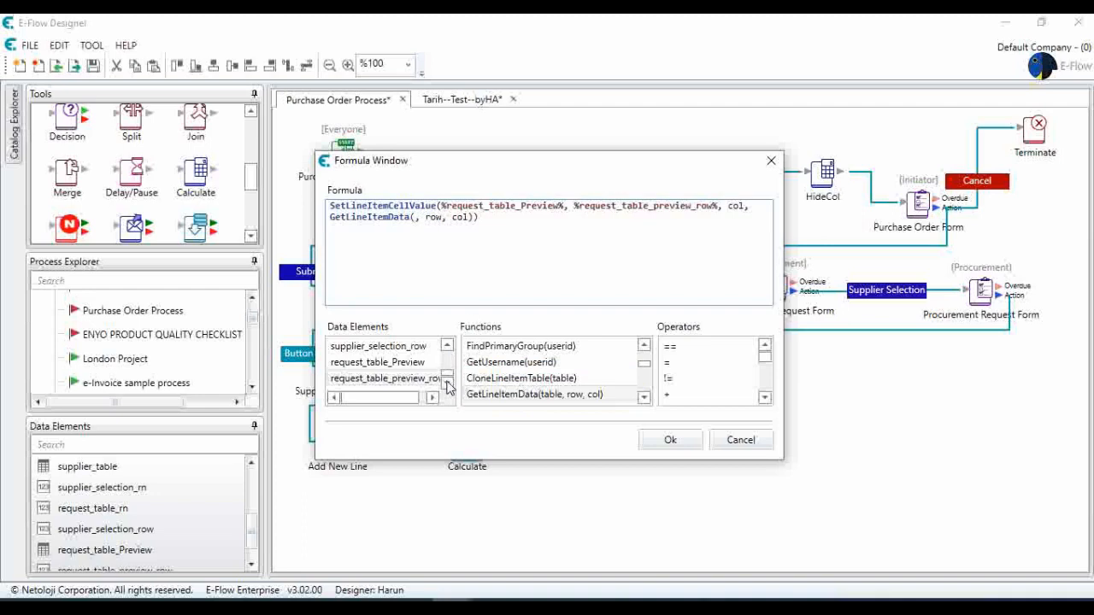
left_click(448, 345)
left_click(448, 346)
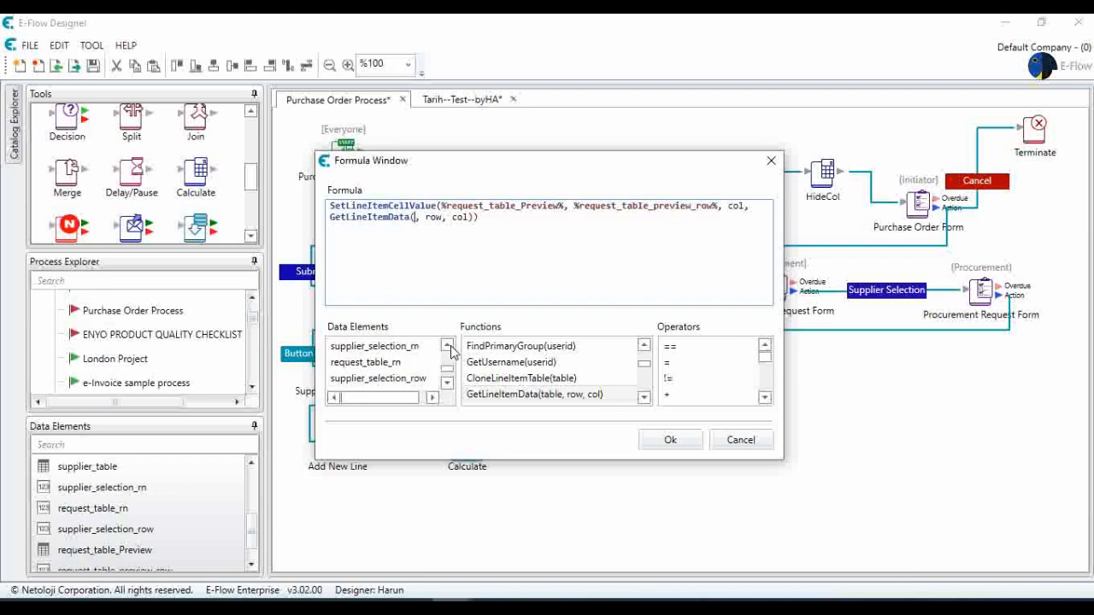
left_click(447, 345)
left_click(447, 345)
left_click(447, 345)
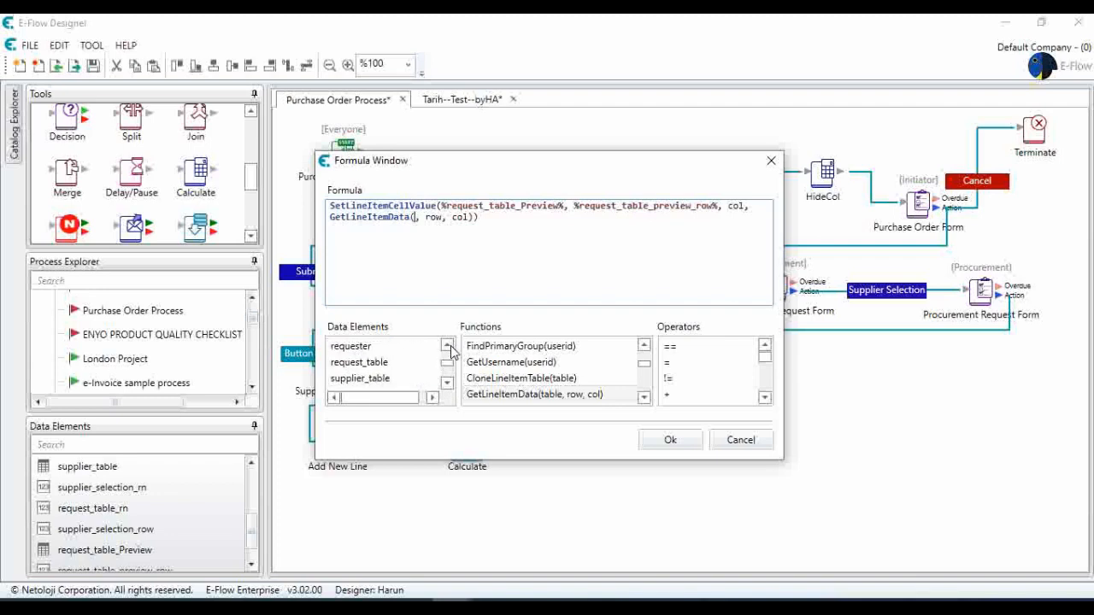
double_click(408, 366)
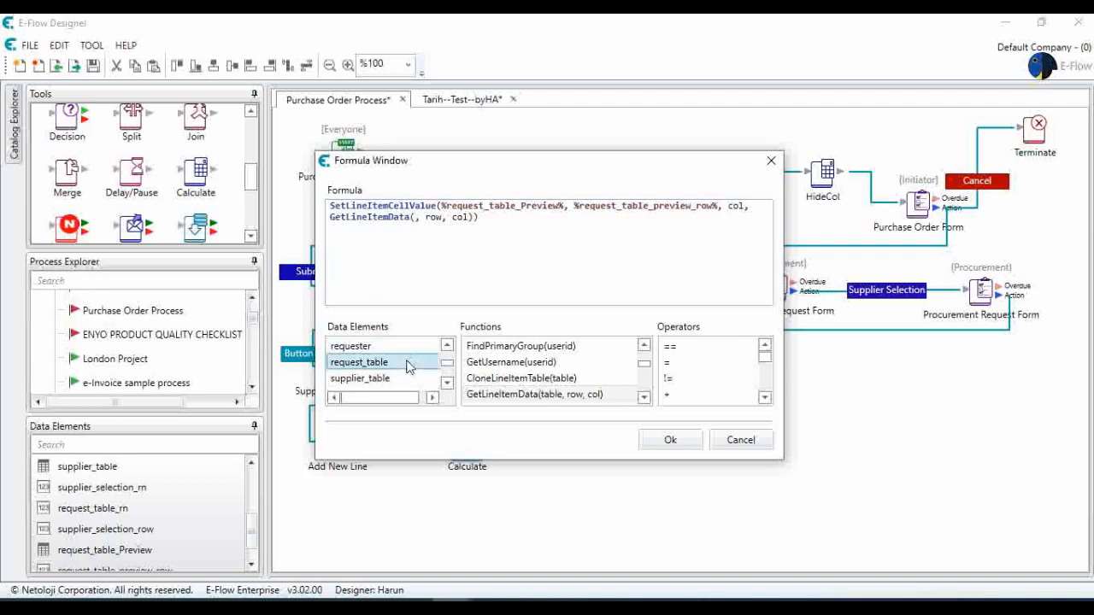
left_click(513, 221)
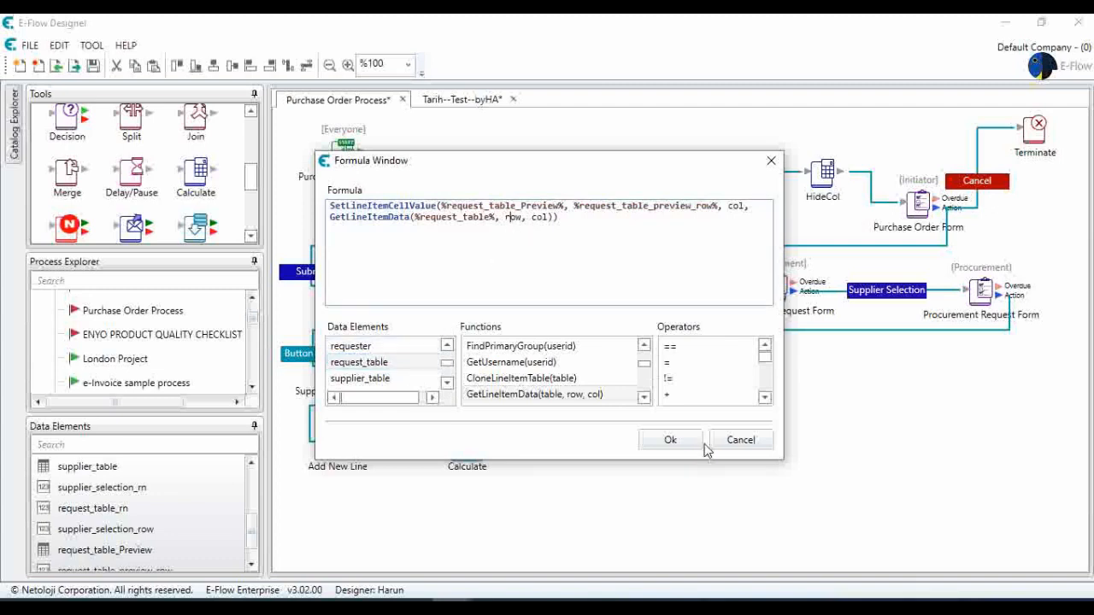
left_click(678, 443)
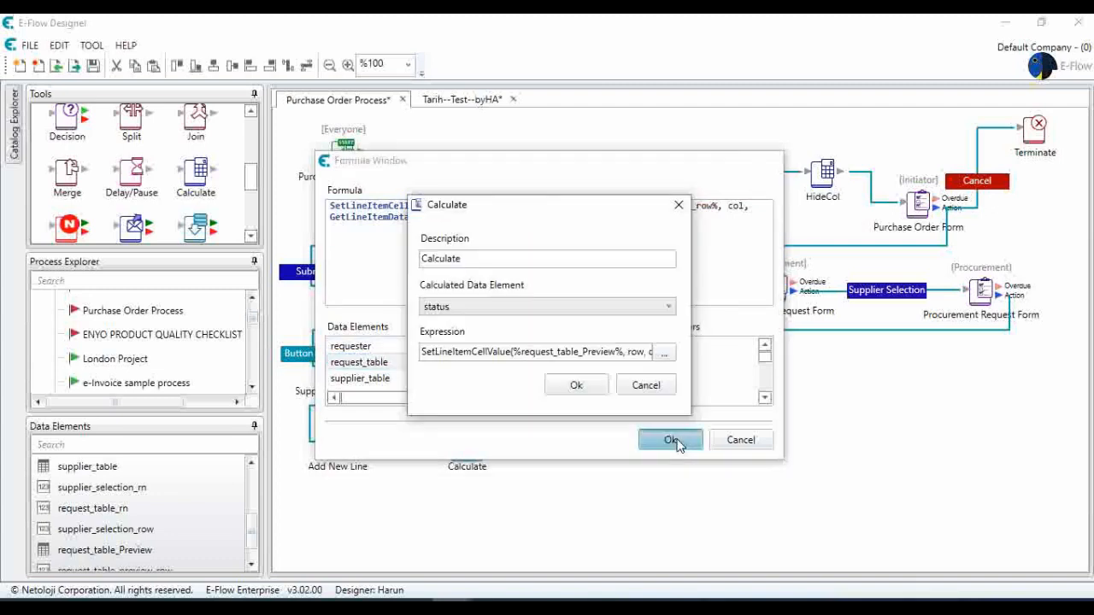
left_click(575, 385)
scroll(206, 552, "down", 1)
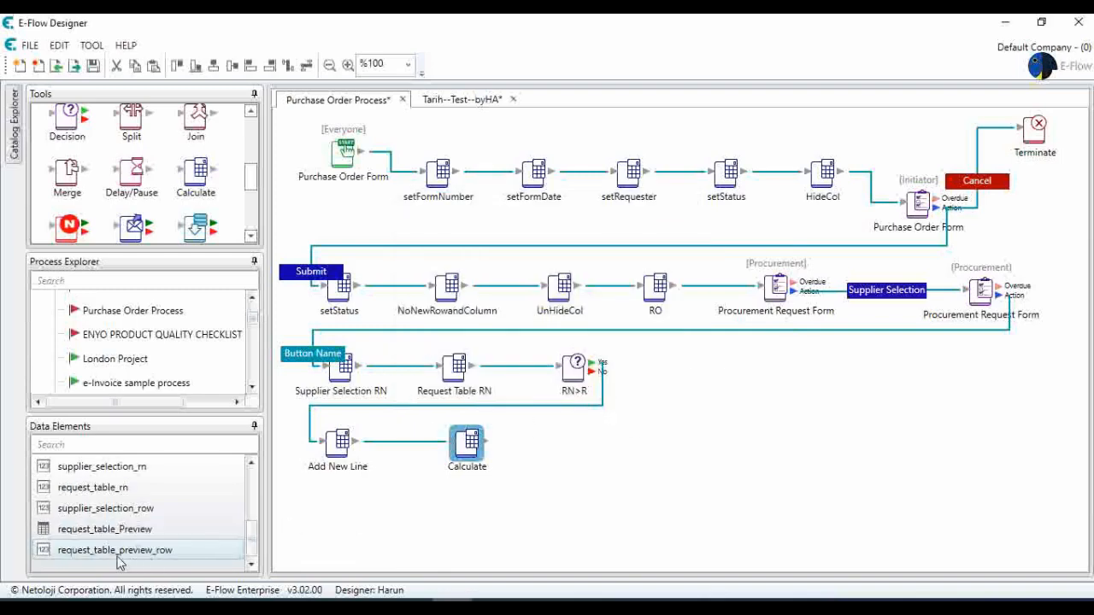
- Create a Numeric data element named request_table_row
right_click(212, 557)
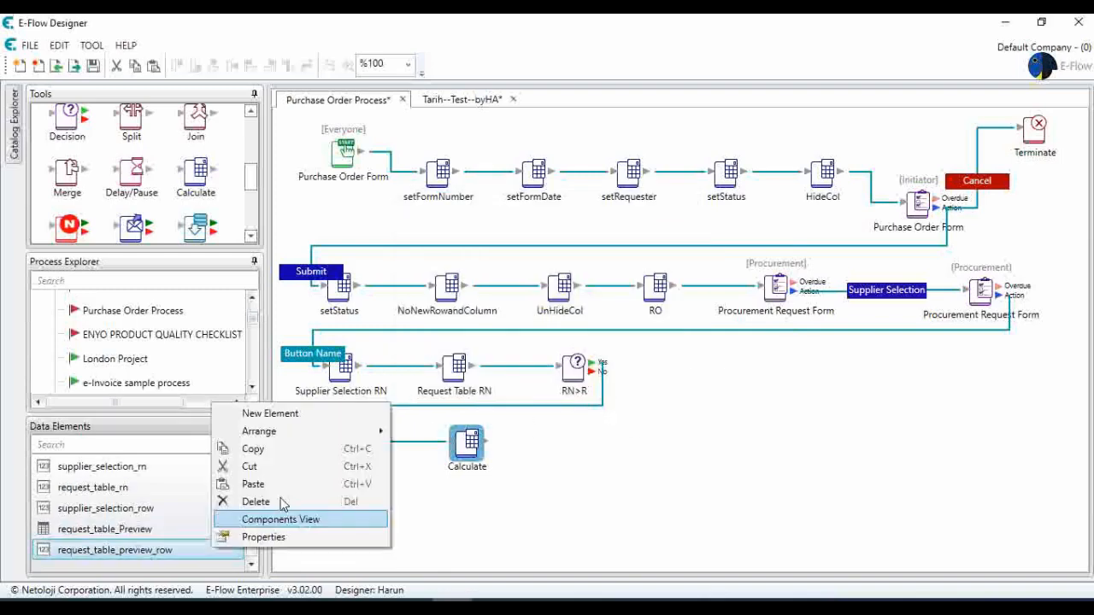
left_click(329, 416)
type("re")
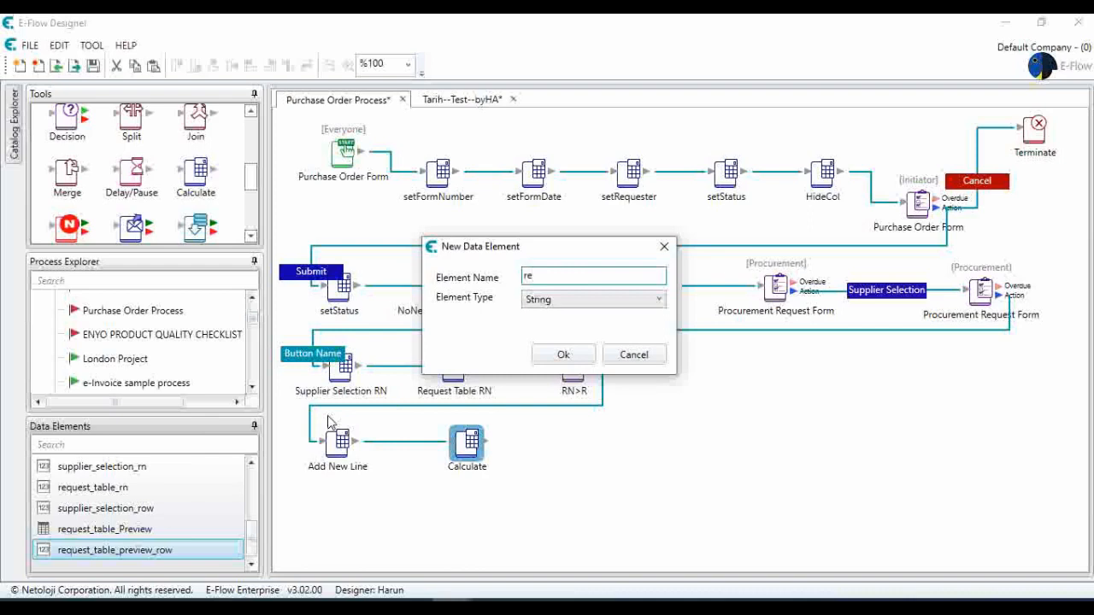
type("quest table row")
left_click(564, 301)
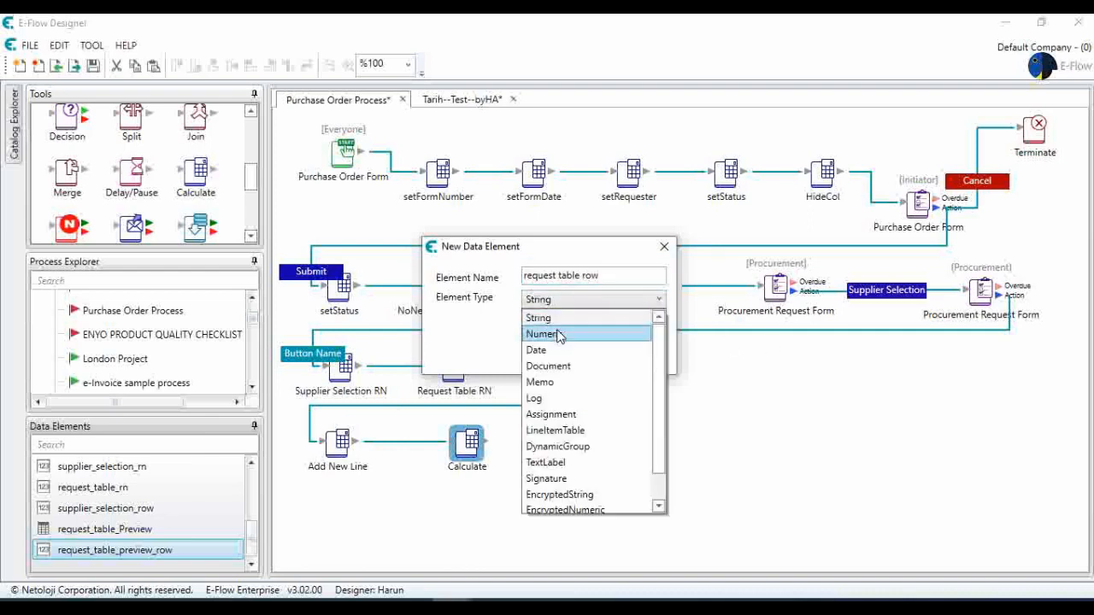
left_click(560, 332)
left_click(560, 354)
scroll(248, 524, "down", 1)
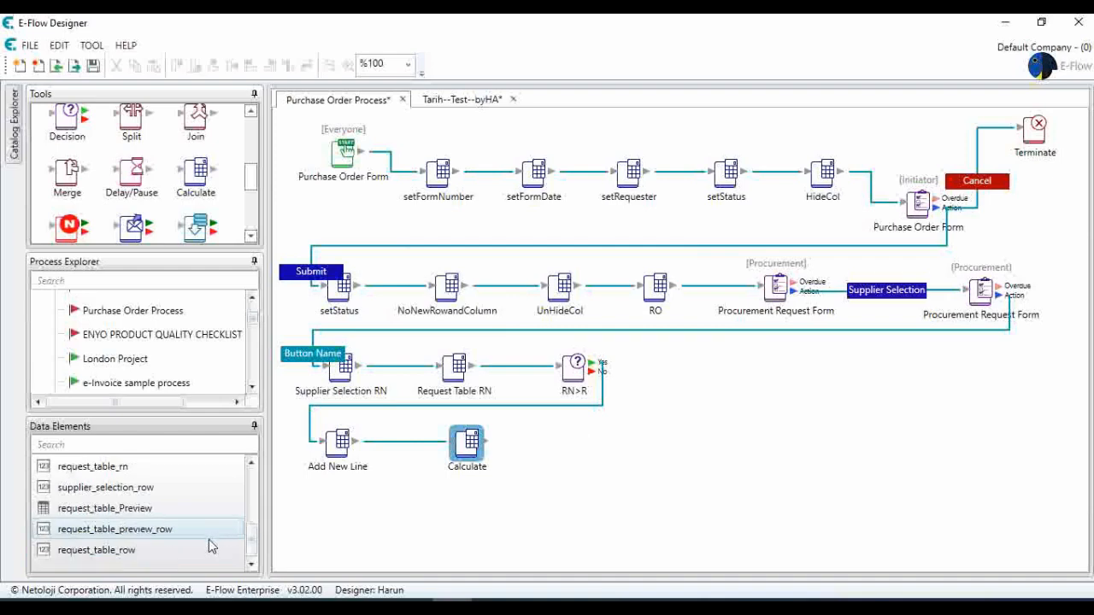
- Replace the row argument of GetLineItemData in the Calculate step's formula with the request_table_row data element and save the formula
double_click(467, 443)
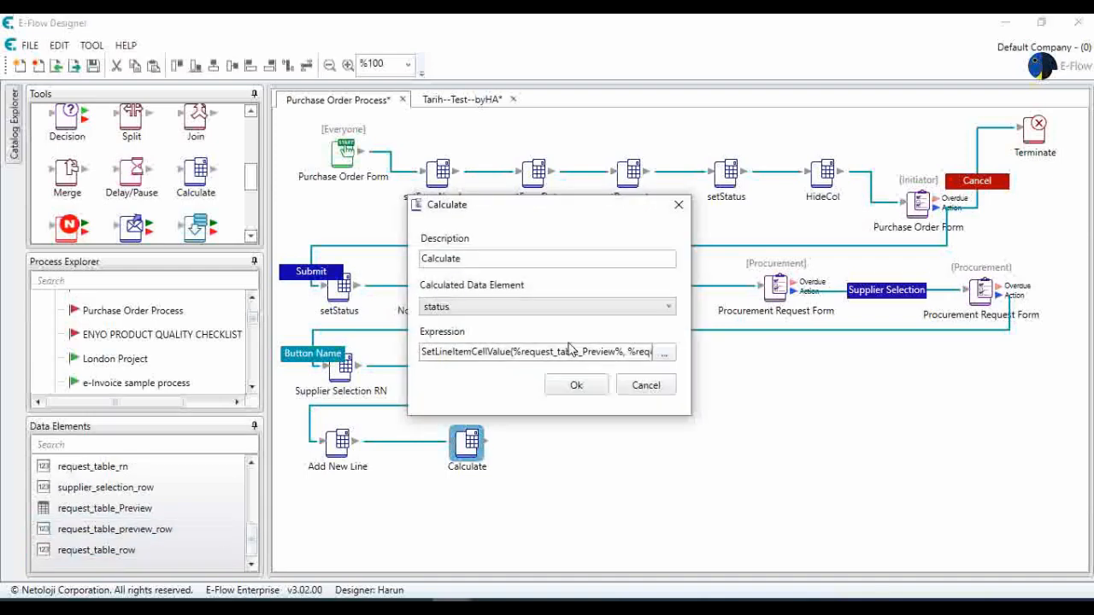
left_click(665, 352)
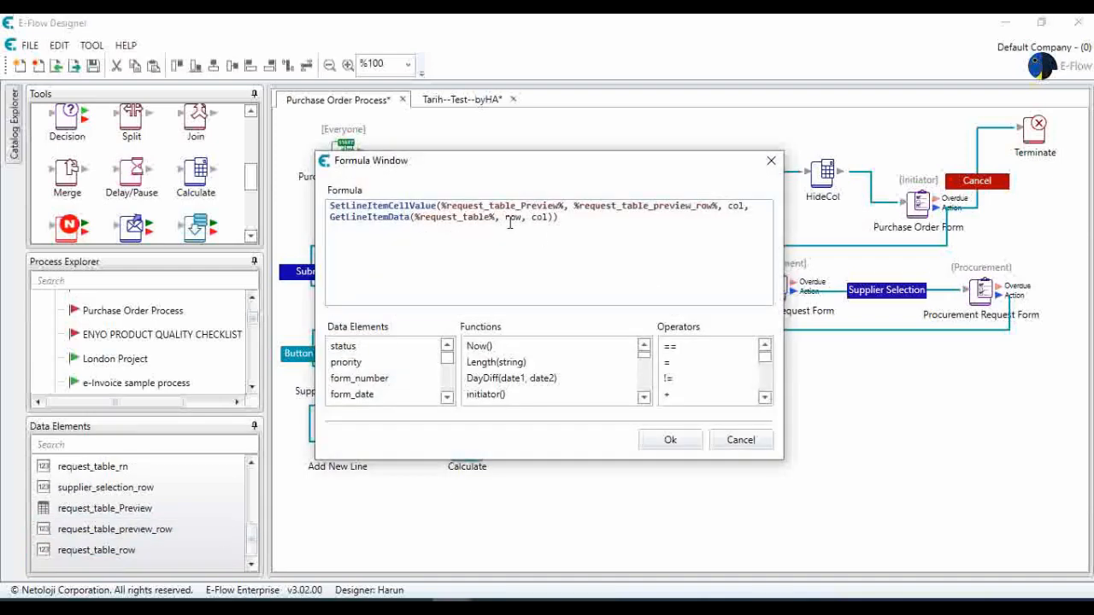
double_click(512, 218)
key("Delete")
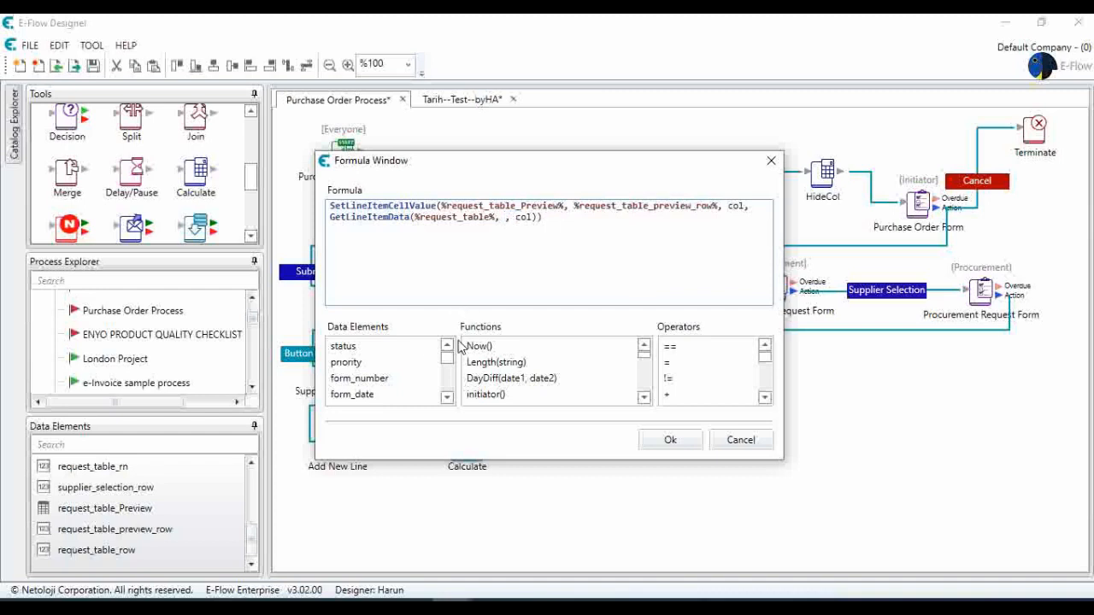
scroll(448, 376, "down", 5)
double_click(398, 380)
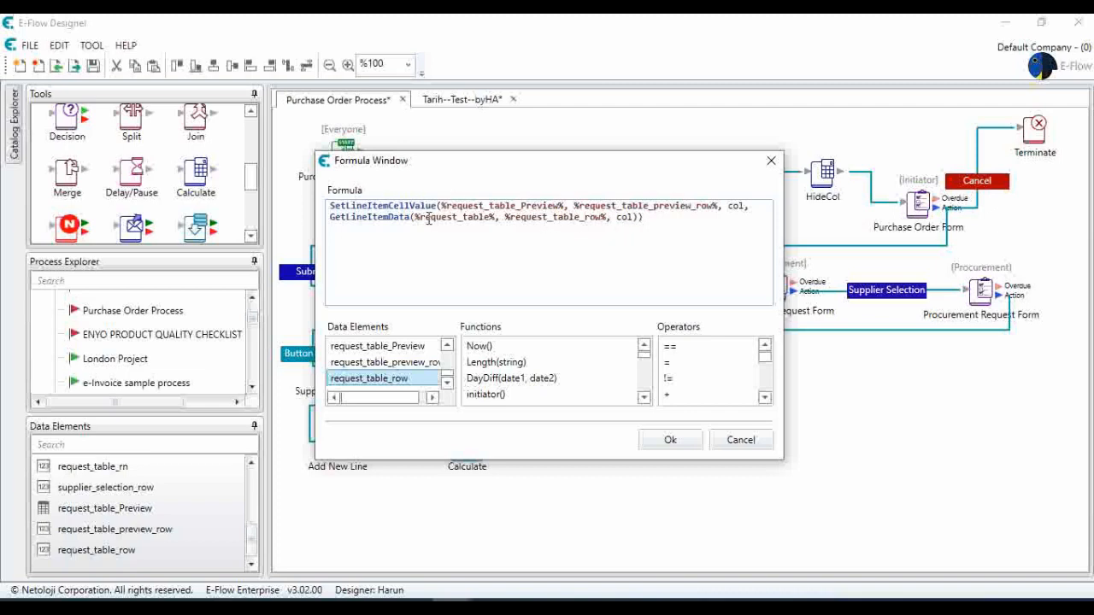
left_click(667, 440)
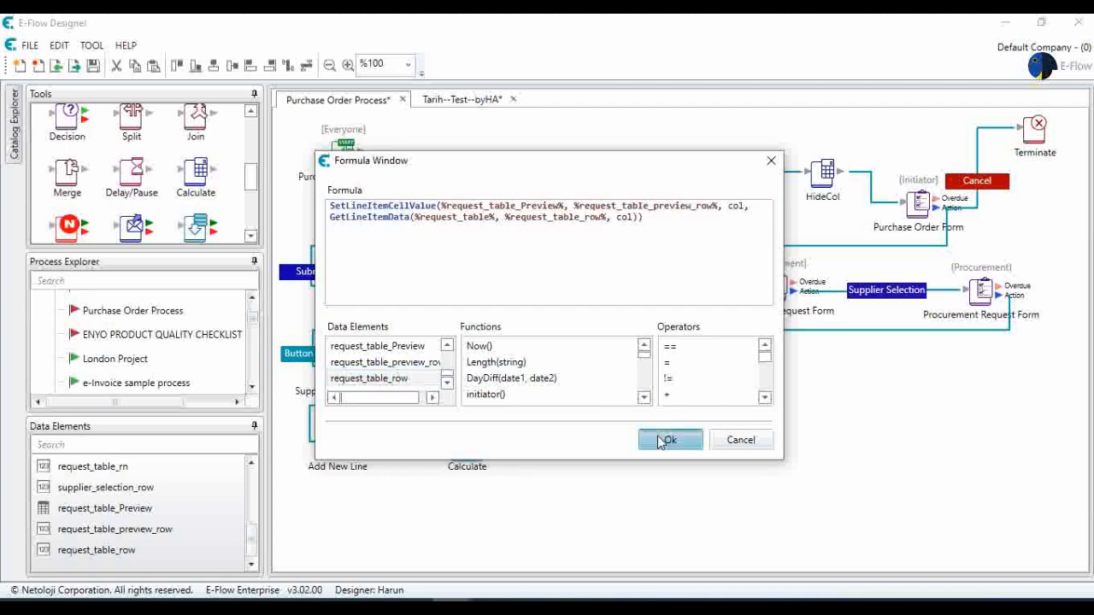
- Describe the Calculate step as Set Product Data, set its calculated data element to request_table_Preview, and save it
left_click_drag(468, 262, 359, 265)
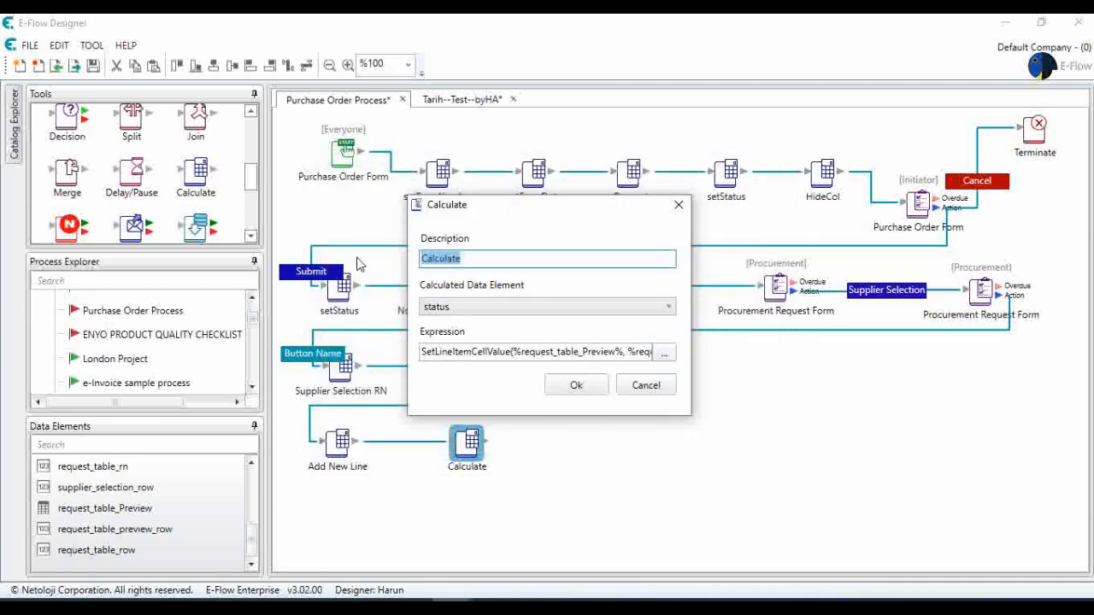
type("Set Productr")
key("BackSpace")
type("Data")
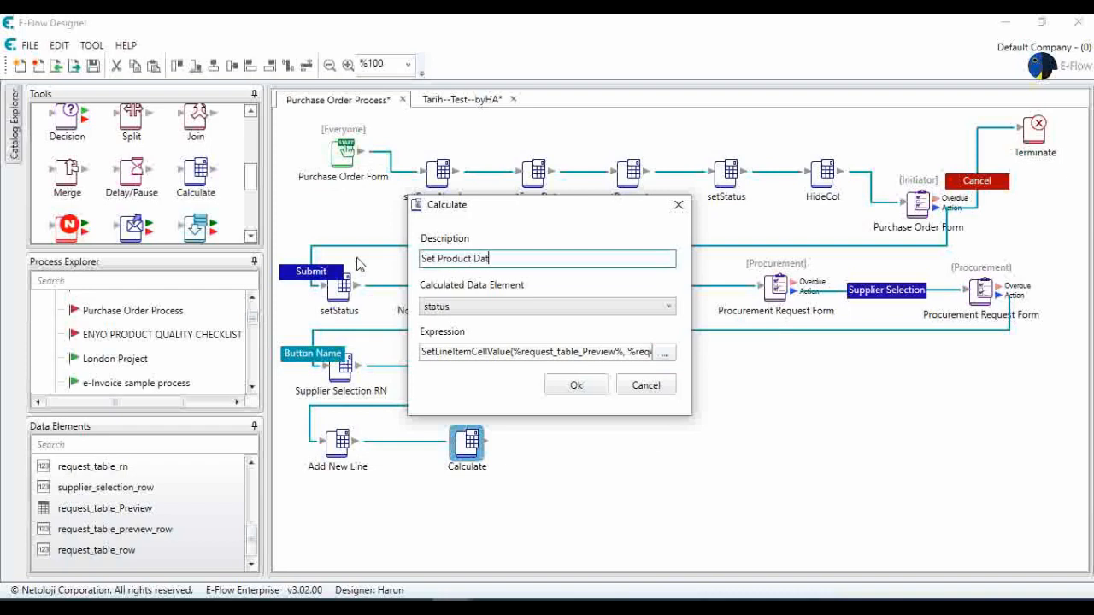
left_click(534, 311)
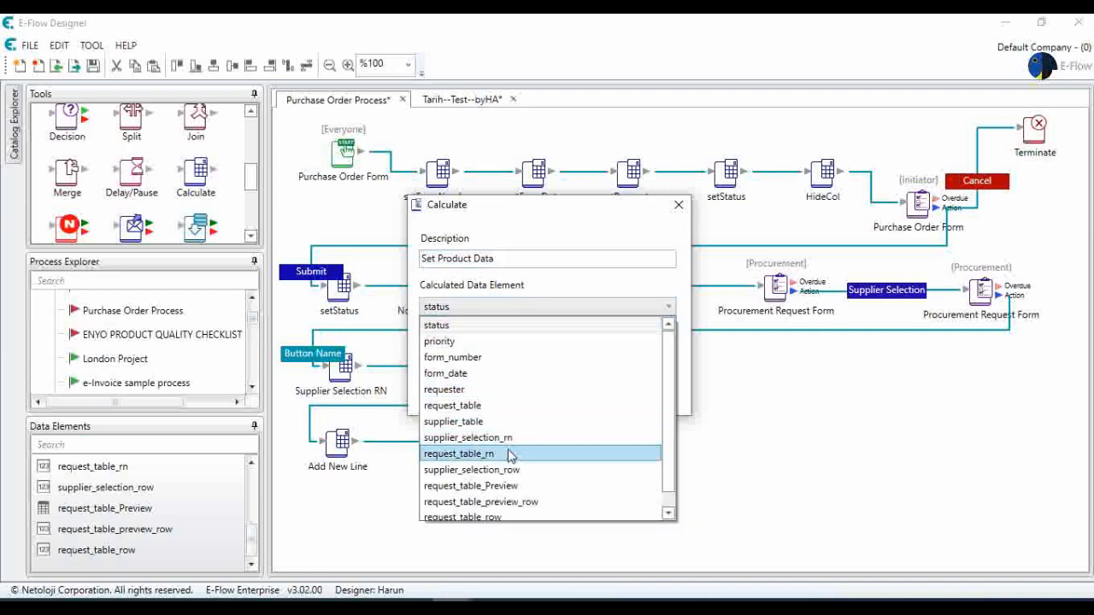
scroll(511, 468, "down", 1)
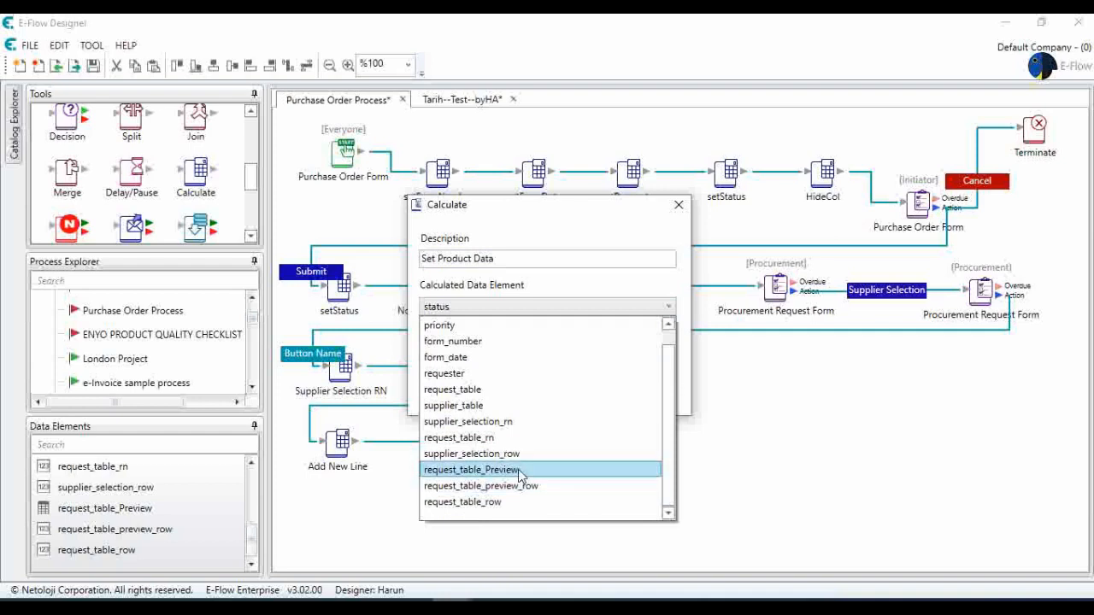
left_click(529, 470)
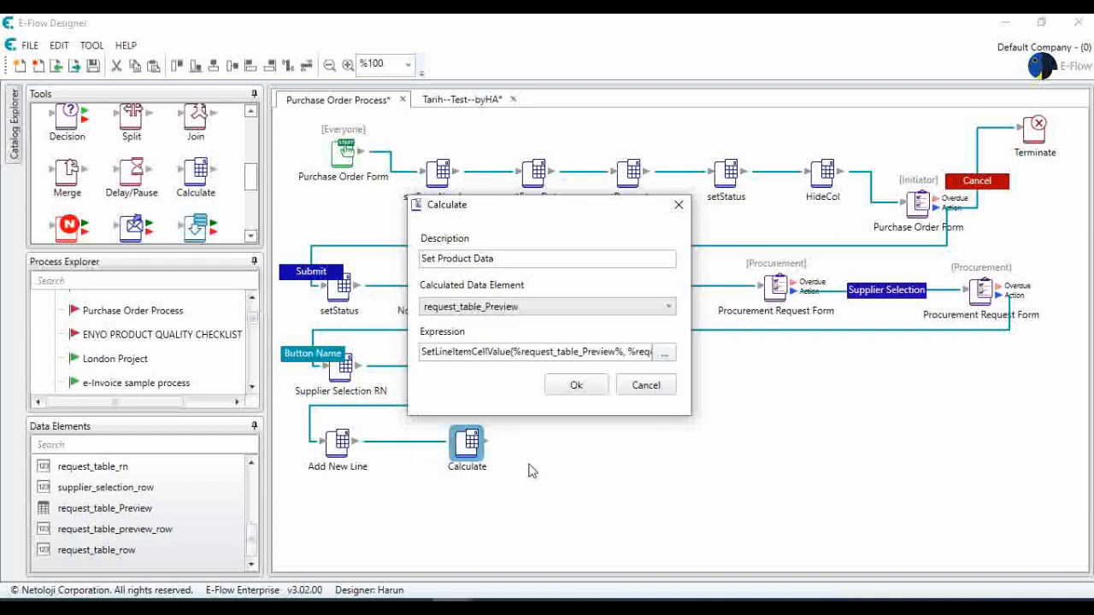
left_click(576, 386)
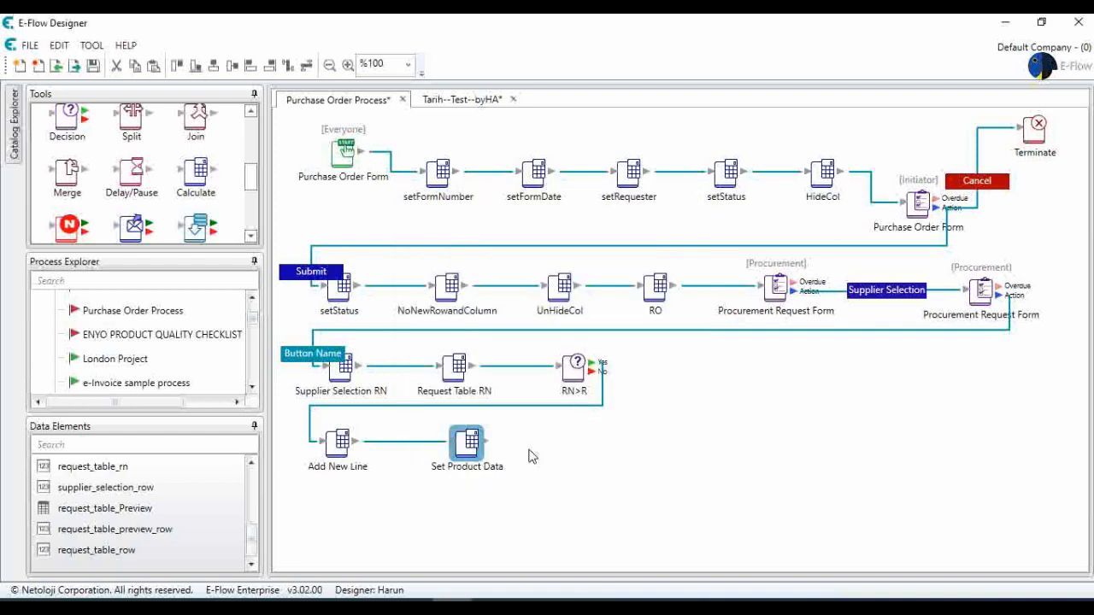
left_click_drag(464, 448, 465, 448)
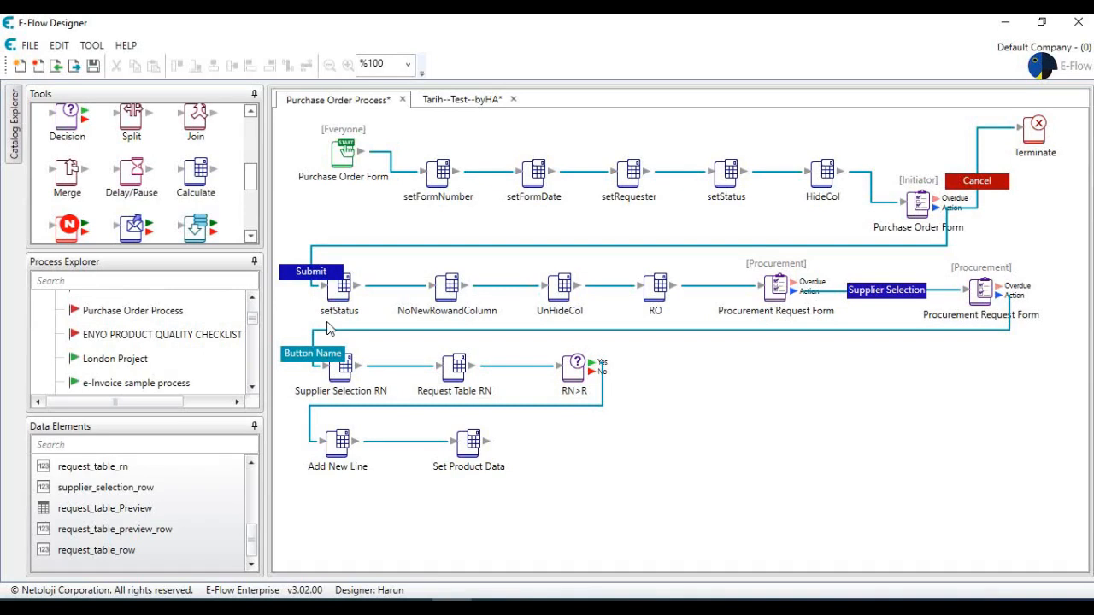
left_click(433, 373)
left_click(451, 370)
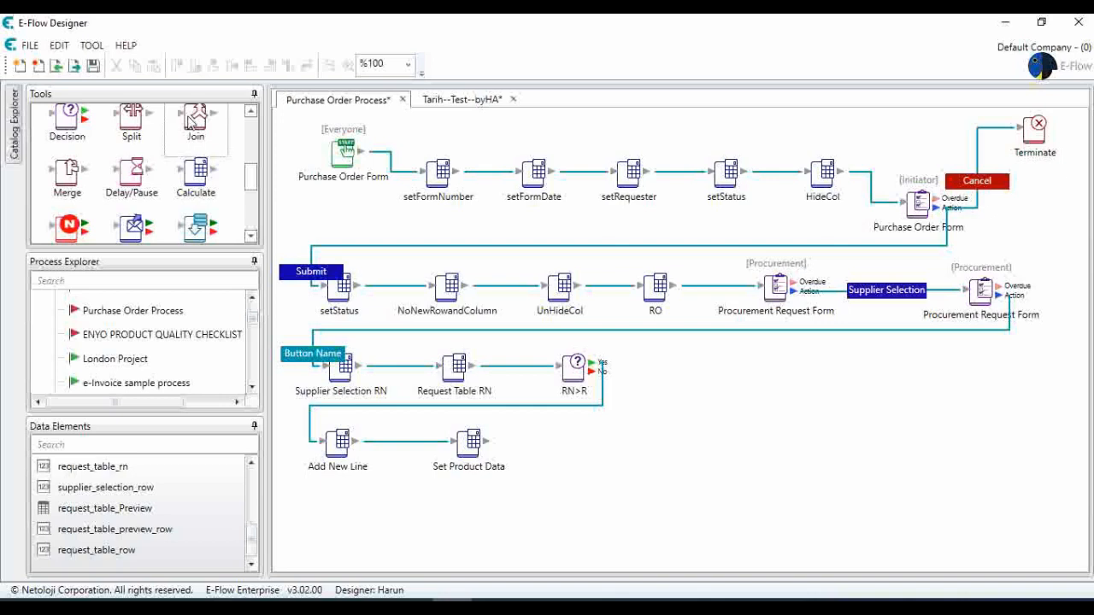
left_click_drag(197, 173, 598, 449)
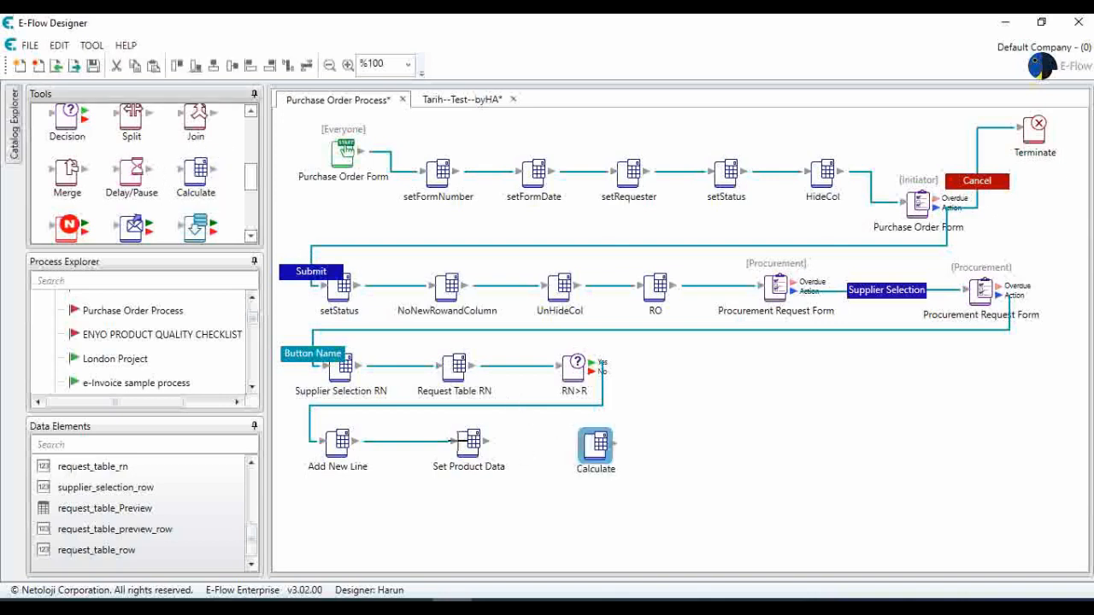
double_click(469, 442)
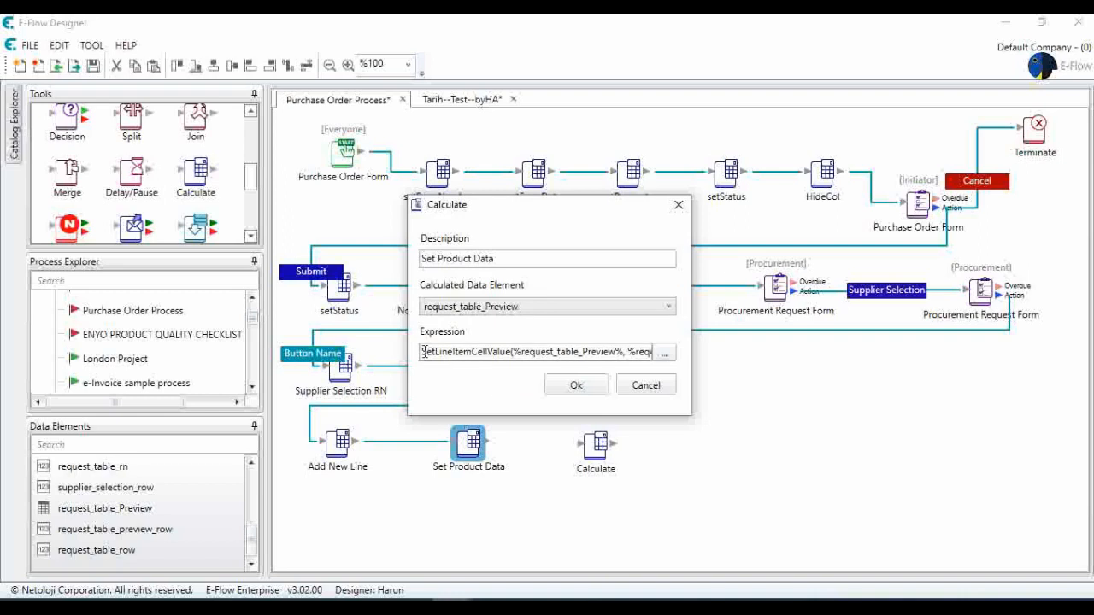
left_click(646, 386)
double_click(596, 445)
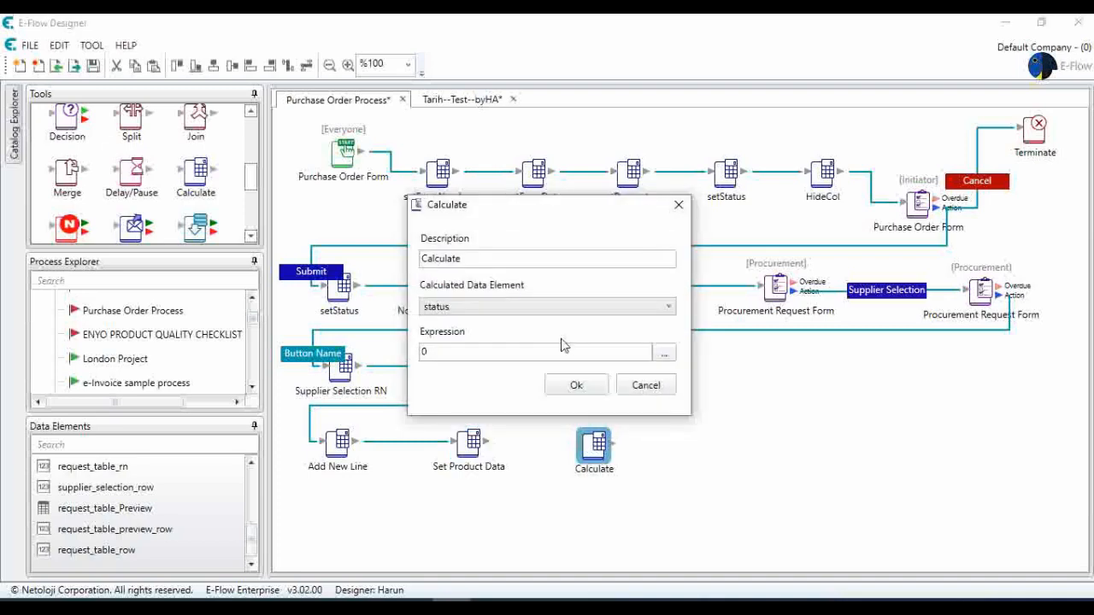
left_click(665, 354)
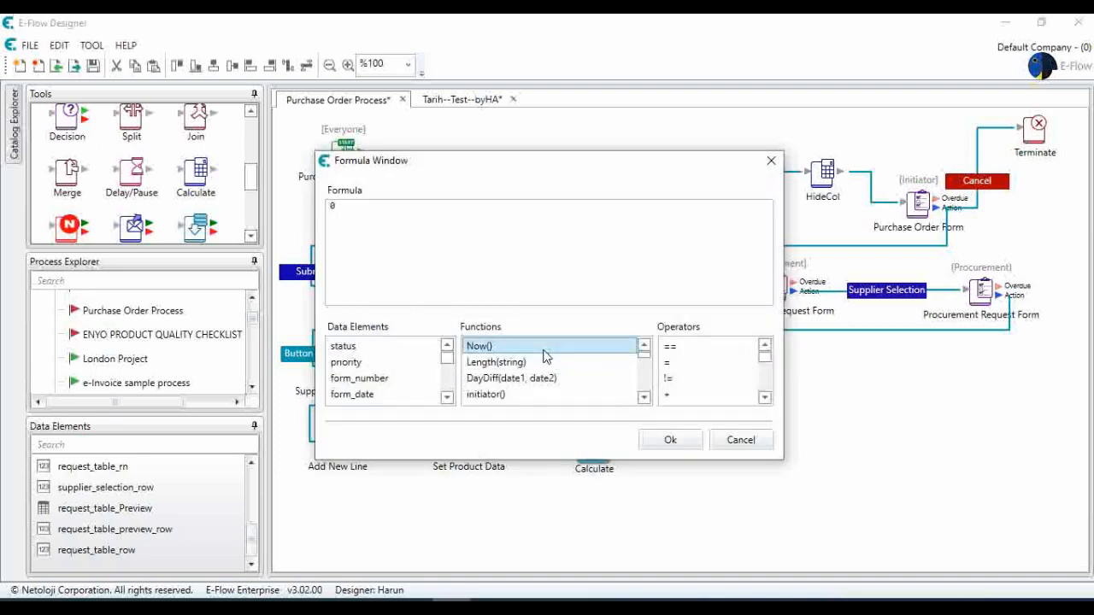
scroll(547, 359, "down", 3)
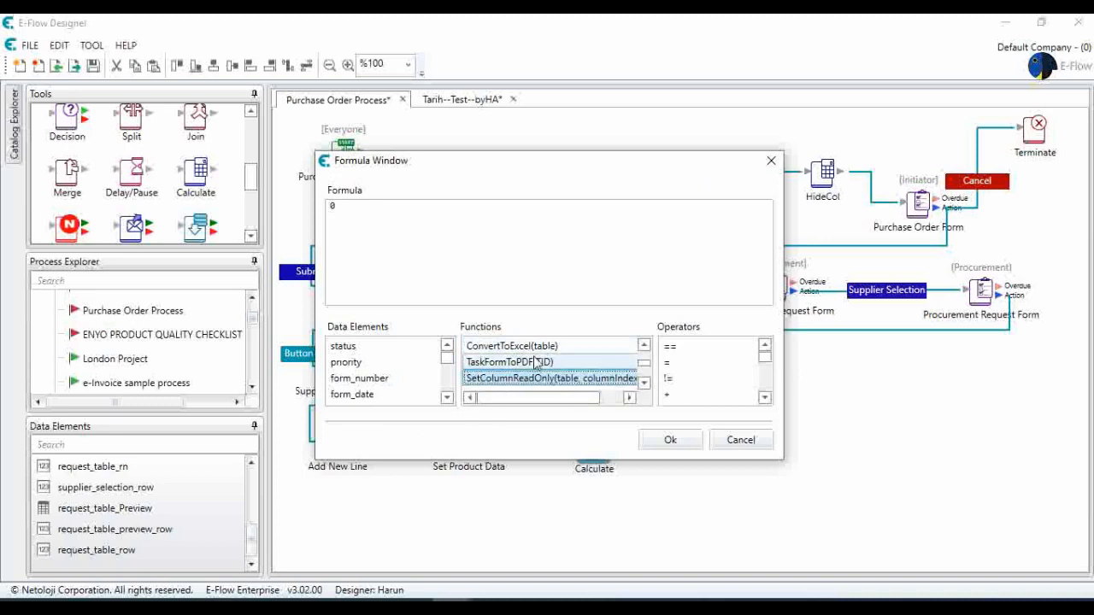
key("Down")
key("Down")
key("Down")
key("Down")
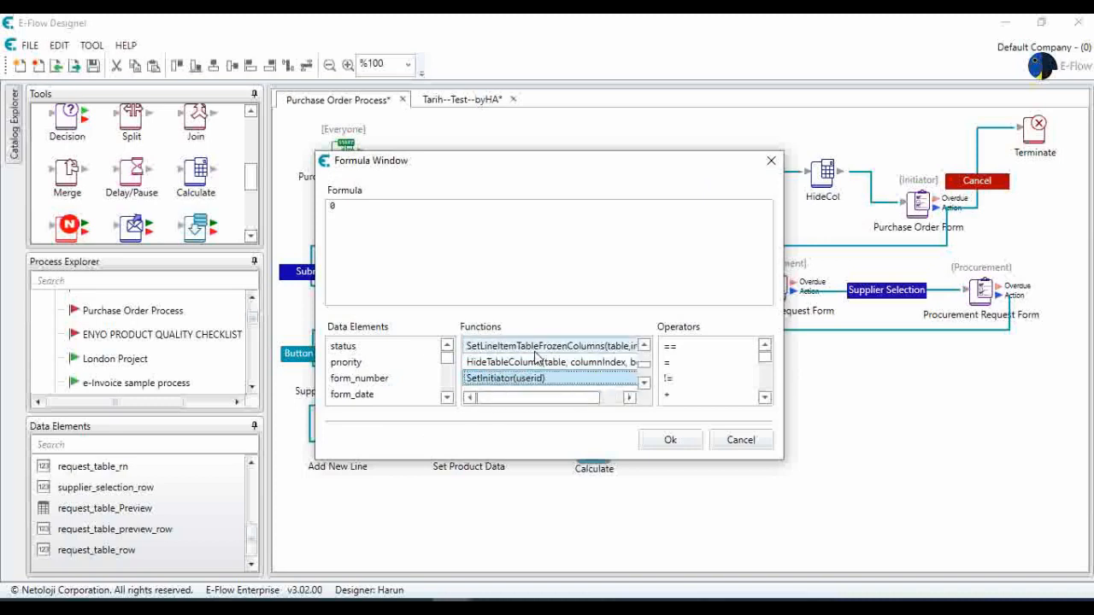
left_click(644, 382)
left_click(604, 383)
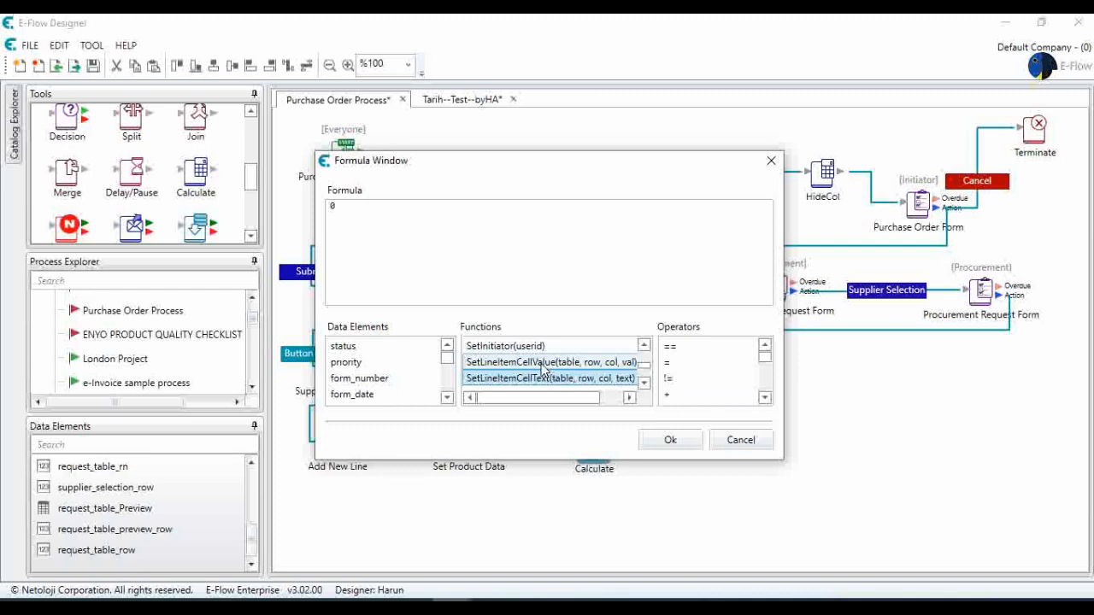
left_click(739, 440)
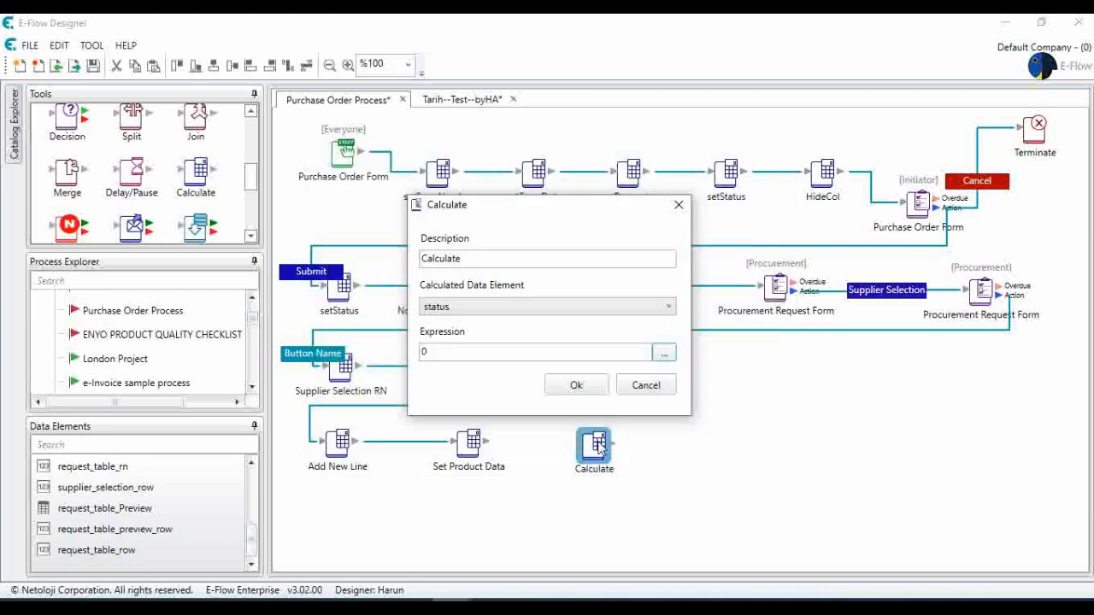
left_click(647, 387)
key("Delete")
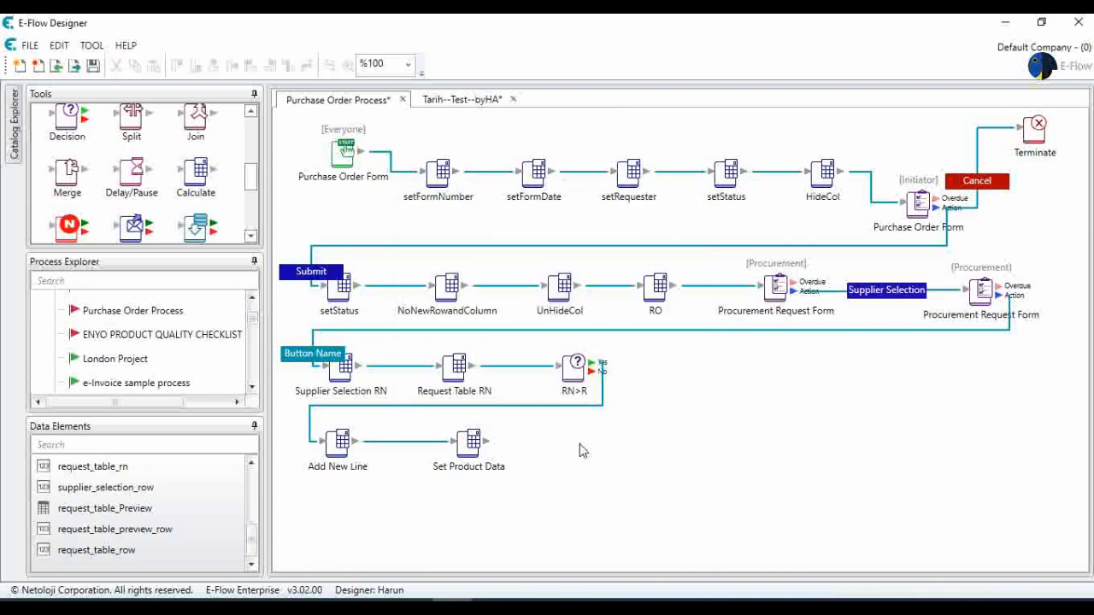
- Duplicate the Set Product Data step, place the copy after the original, and connect the original to it
left_click(474, 441)
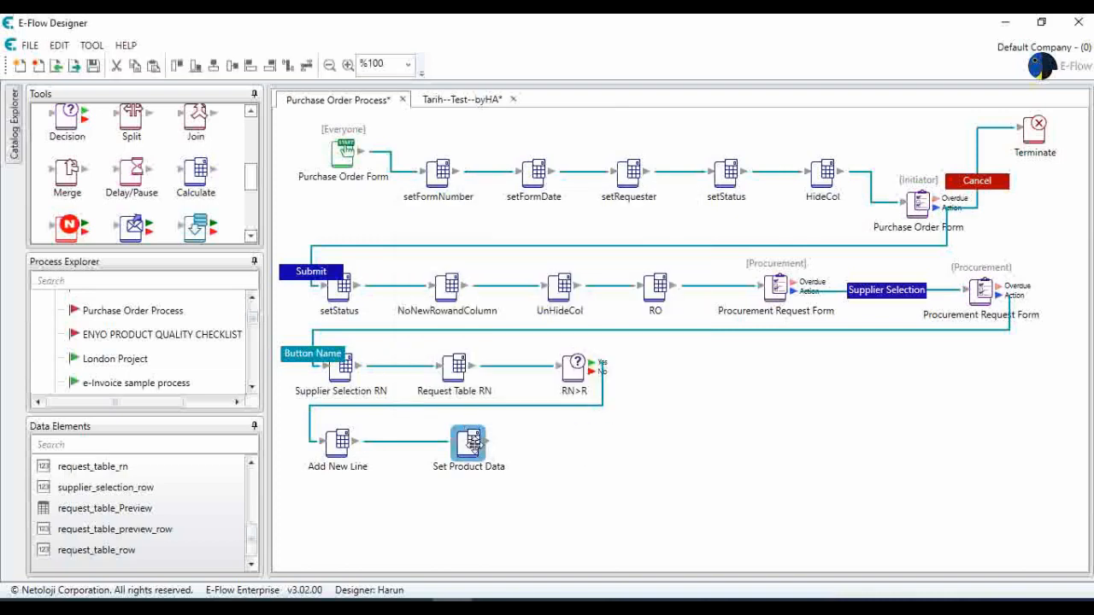
key("ctrl+c")
key("ctrl+v")
left_click_drag(470, 445, 567, 448)
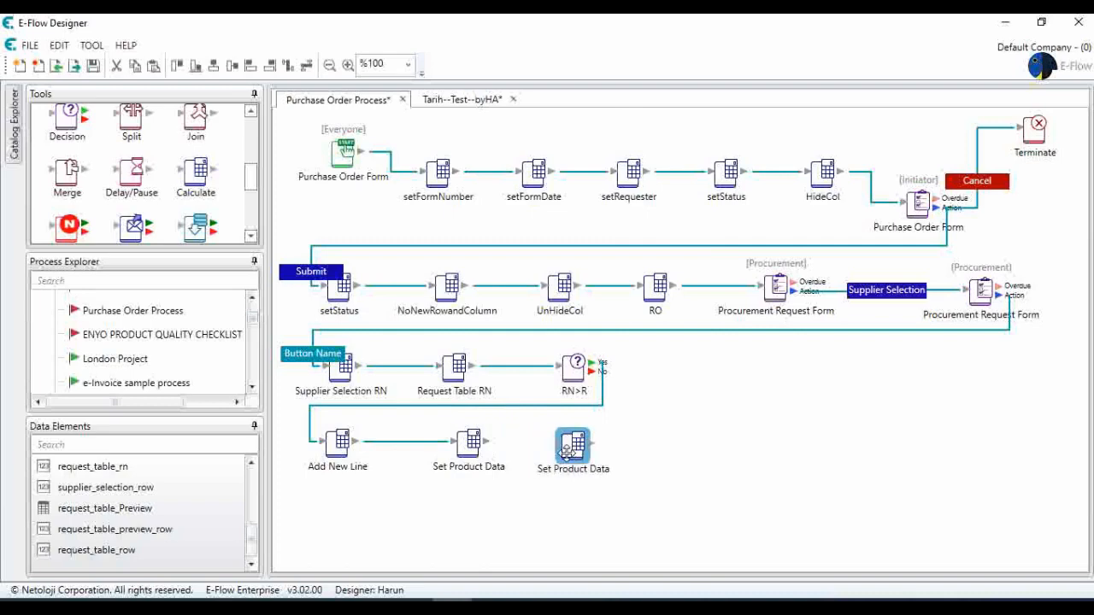
left_click_drag(488, 441, 561, 444)
- Change the SetLineItemCellValue function in the copied Set Product Data step's formula to SetLineItemCellText and save the formula
double_click(572, 444)
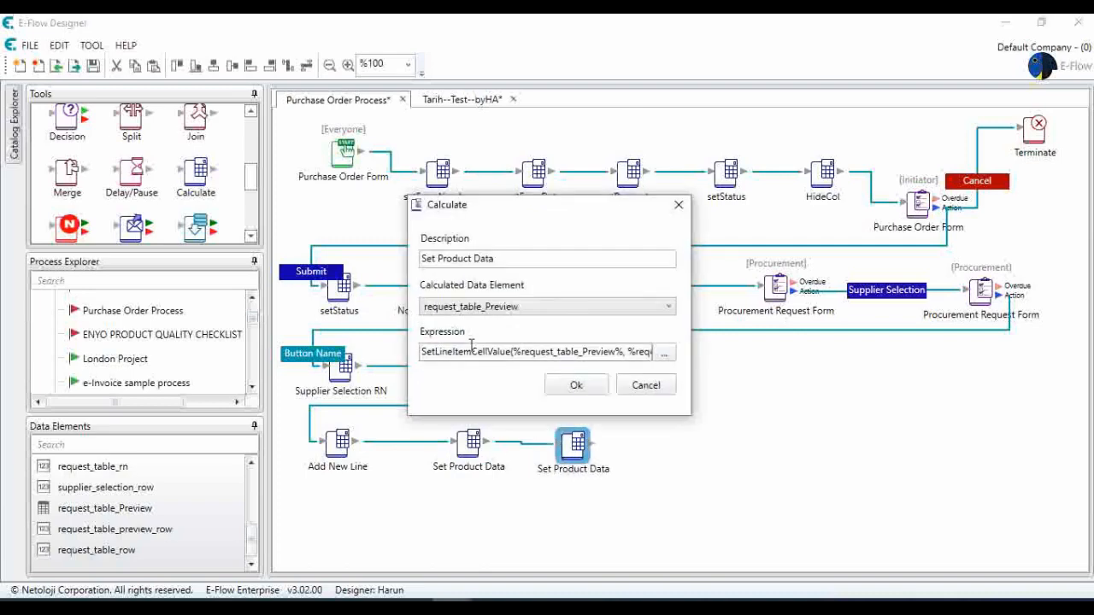
left_click(665, 353)
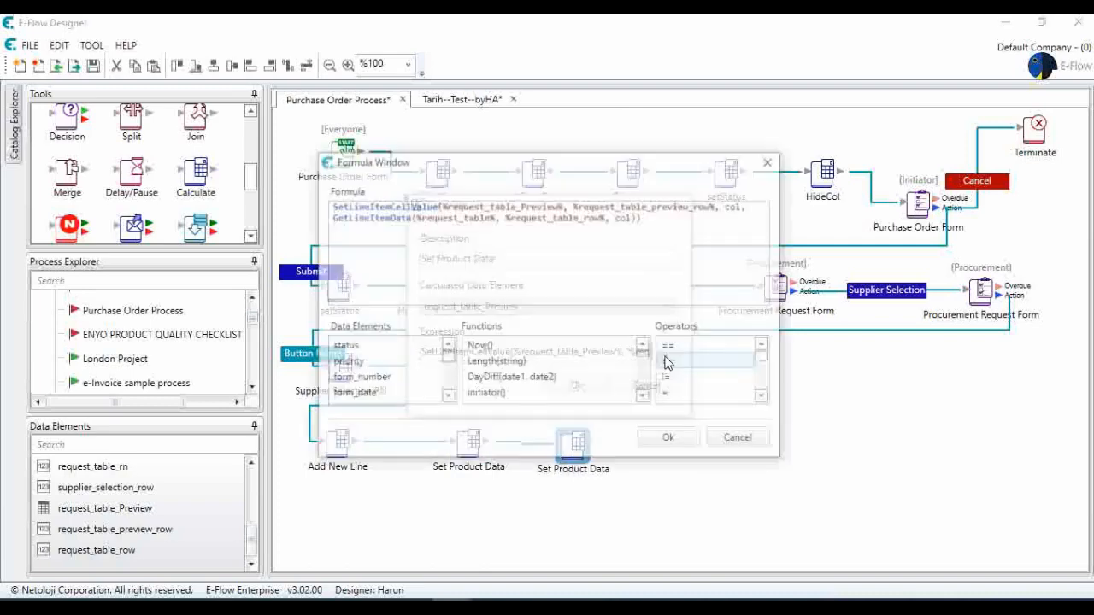
double_click(423, 206)
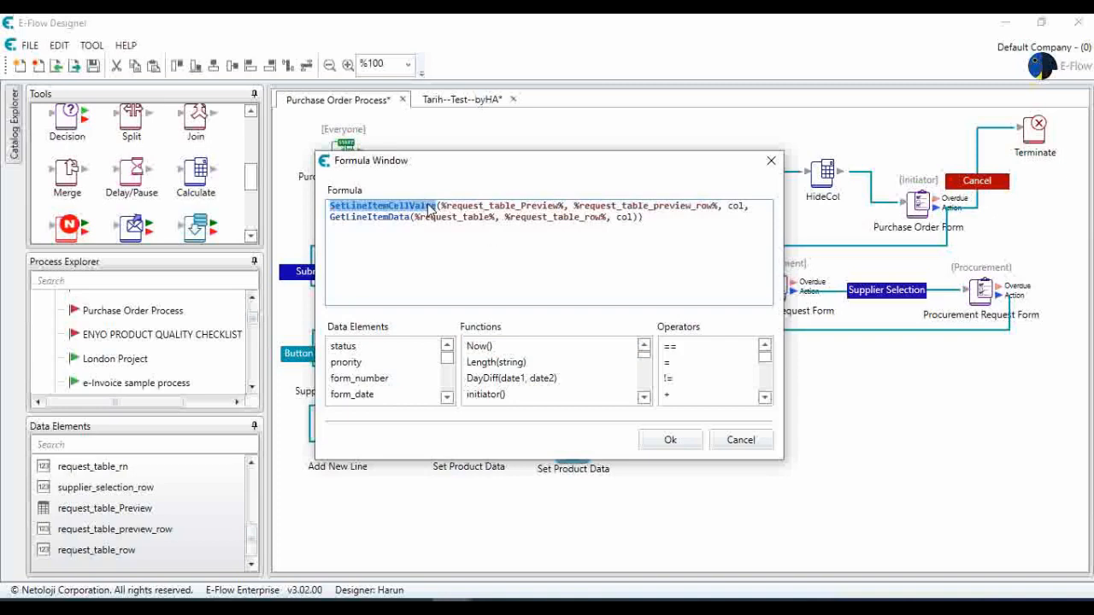
left_click(428, 207)
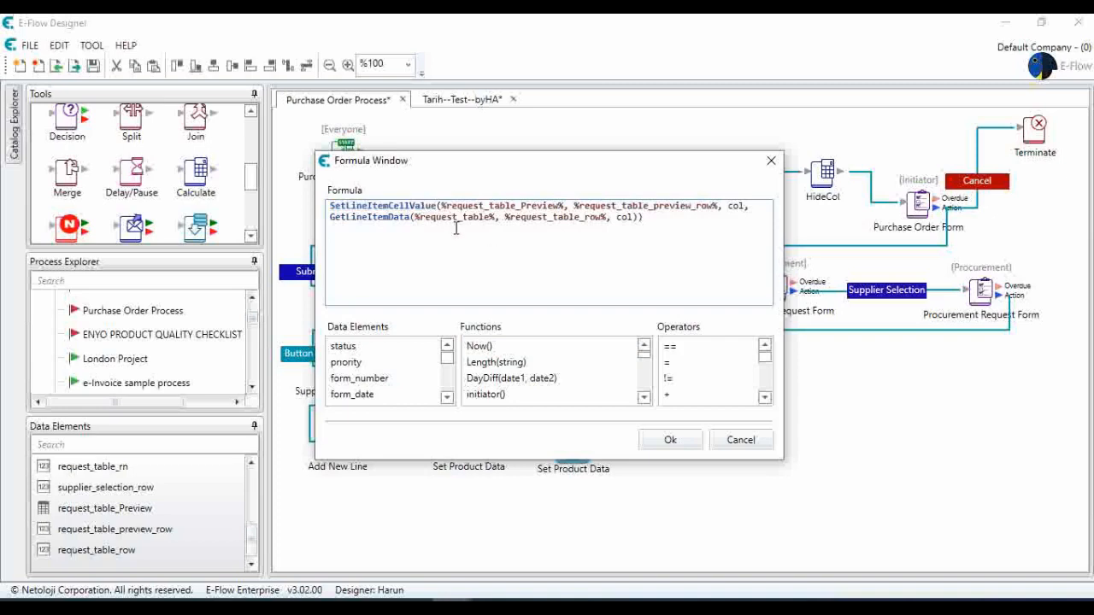
key("BackSpace")
key("BackSpace")
key("BackSpace")
key("BackSpace")
key("BackSpace")
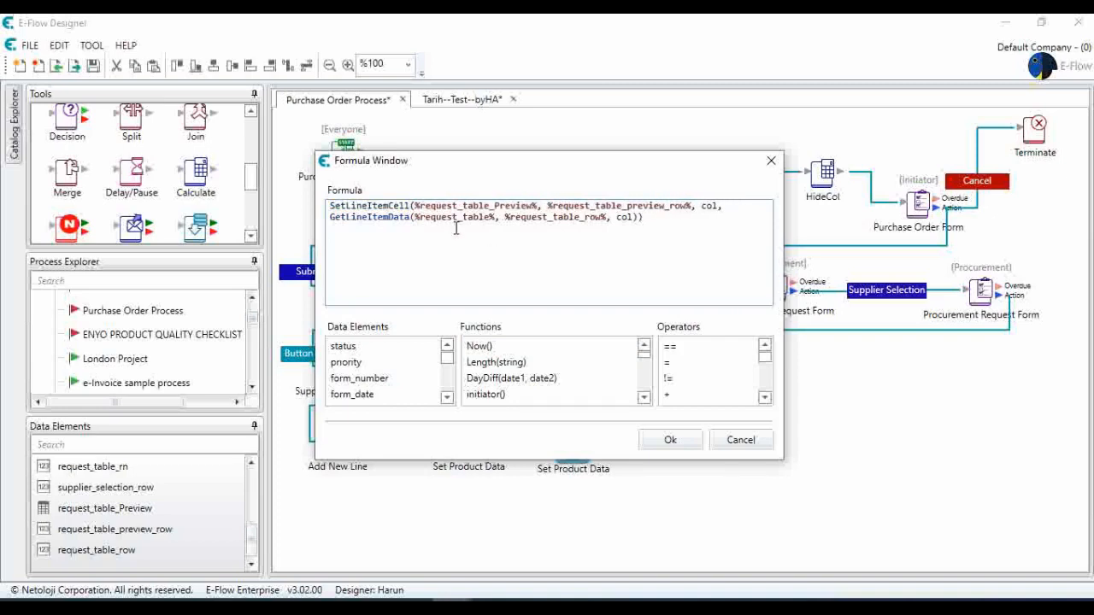
type("Text")
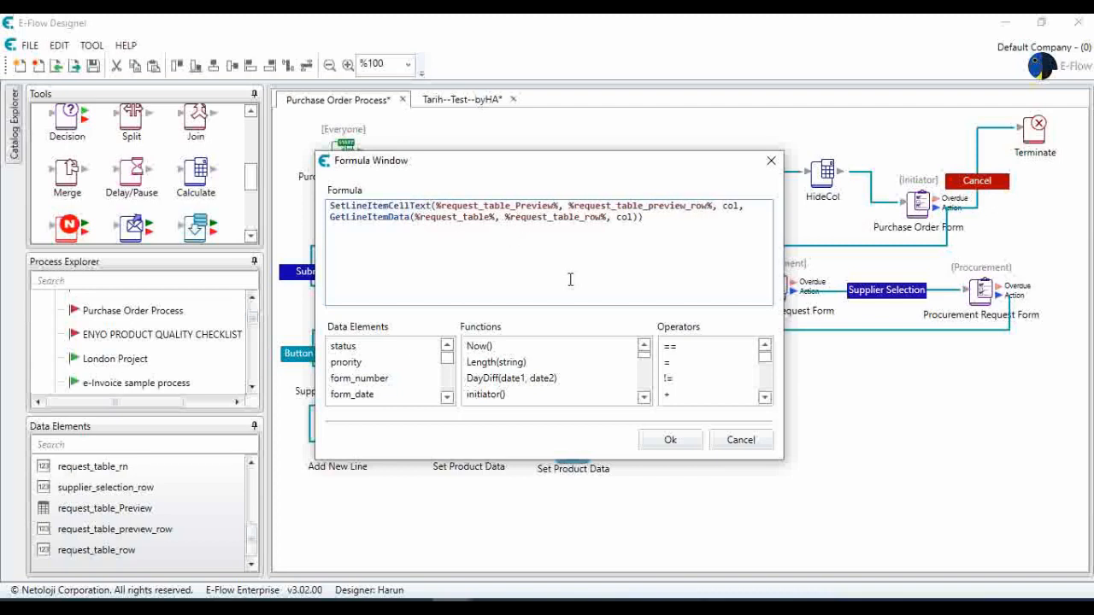
left_click(668, 440)
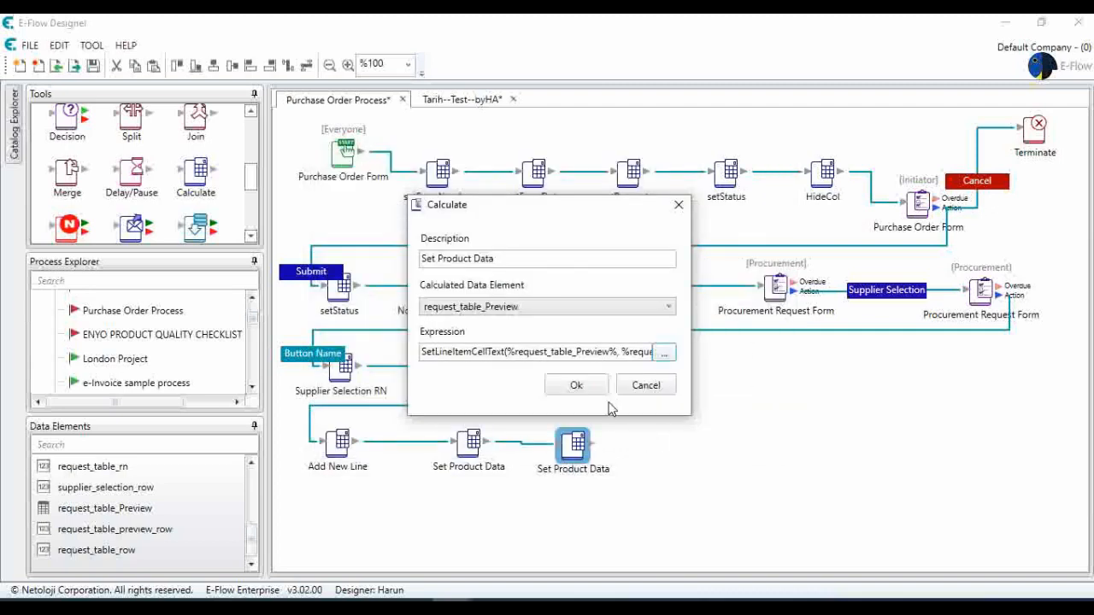
- Rename the copied Set Product Data step's description to Set Product Text, confirm it, and save the process
left_click(506, 260)
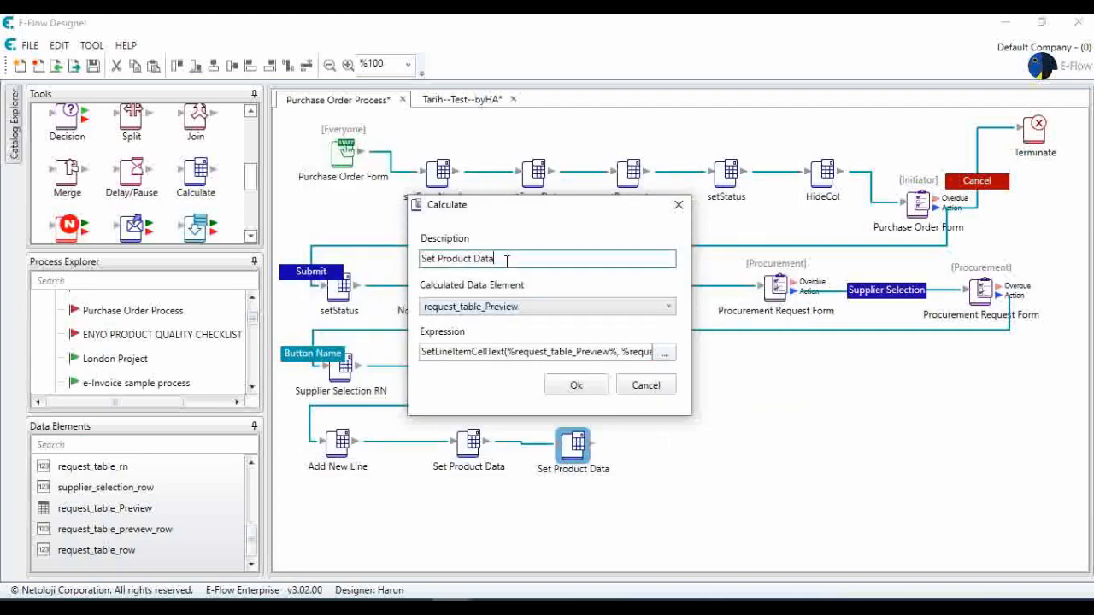
key("BackSpace")
key("BackSpace")
key("BackSpace")
key("BackSpace")
type("Text")
left_click(586, 389)
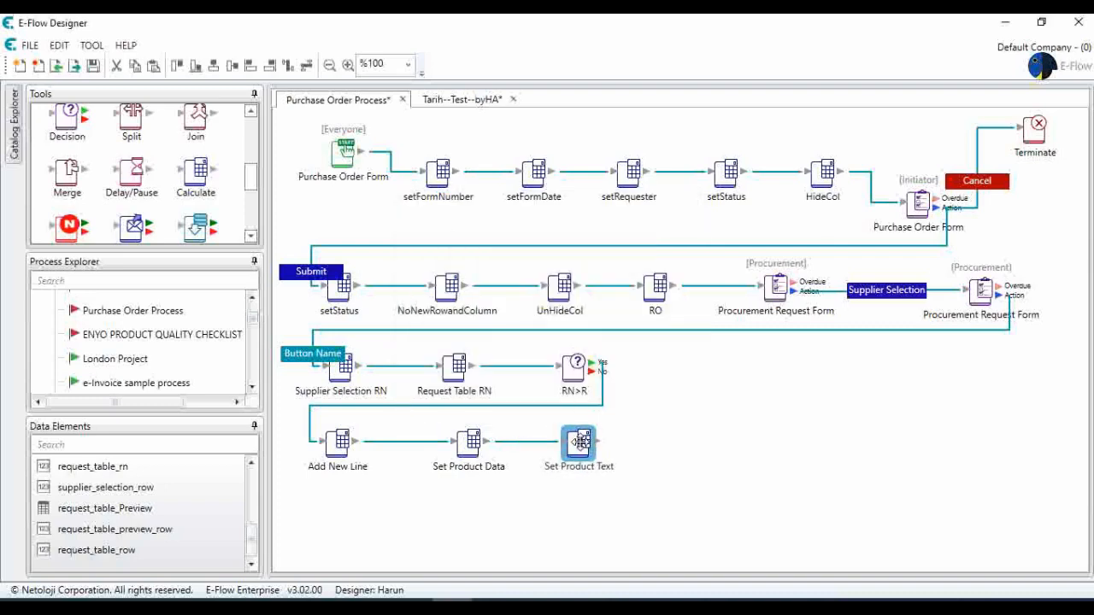
left_click(94, 66)
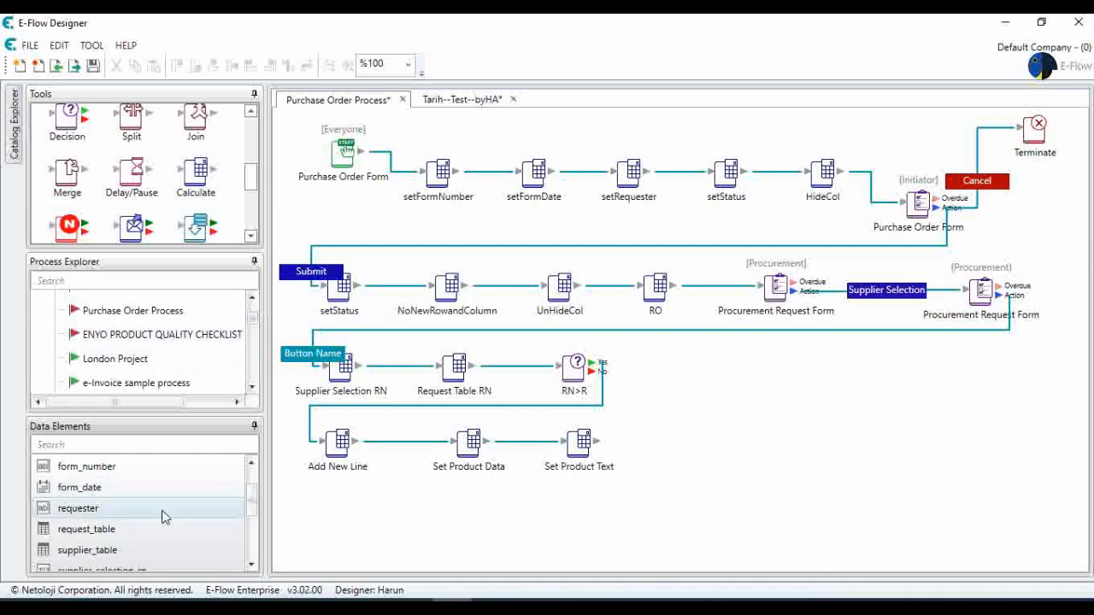
- Review the column order and types in the request_table data element's table definition
double_click(156, 530)
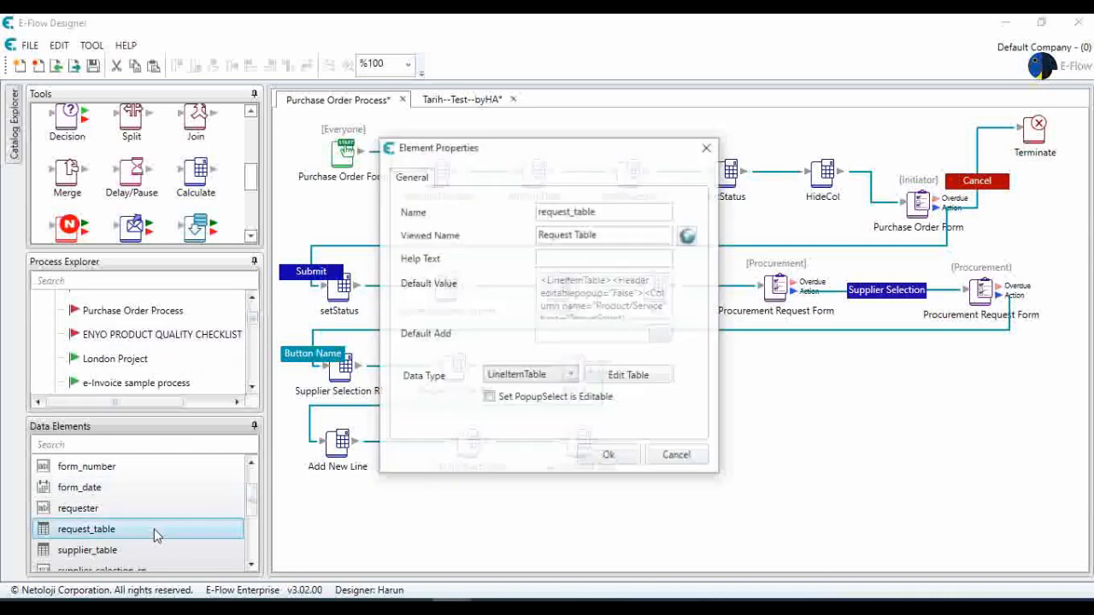
left_click(630, 378)
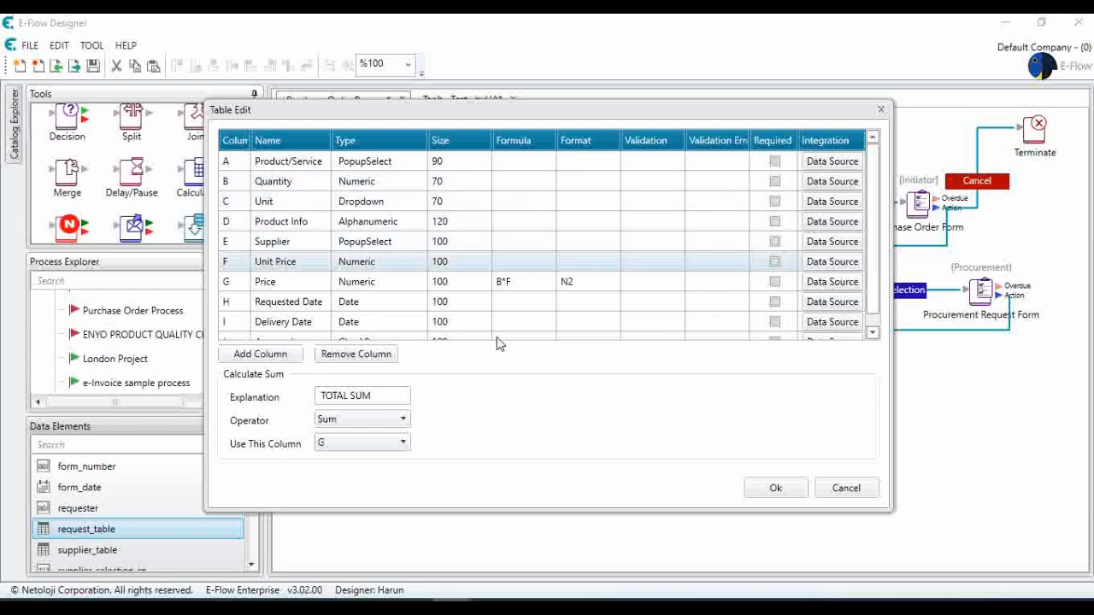
left_click(763, 488)
left_click(610, 457)
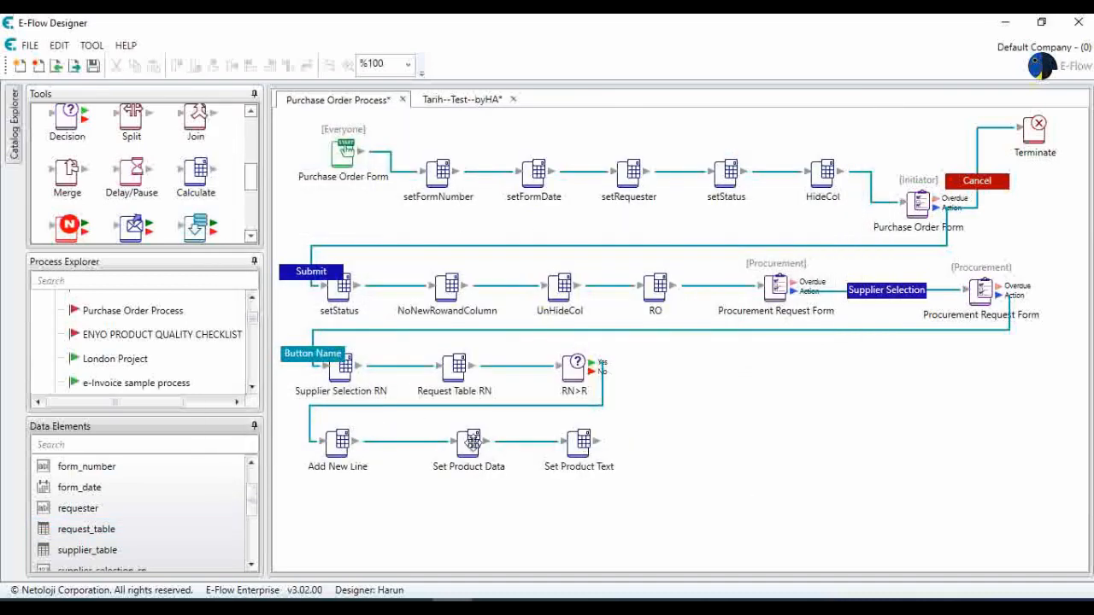
- Duplicate the Set Product Data step, place the copy after Set Product Text, and connect Set Product Text to it
left_click(470, 442)
left_click_drag(470, 442, 689, 451)
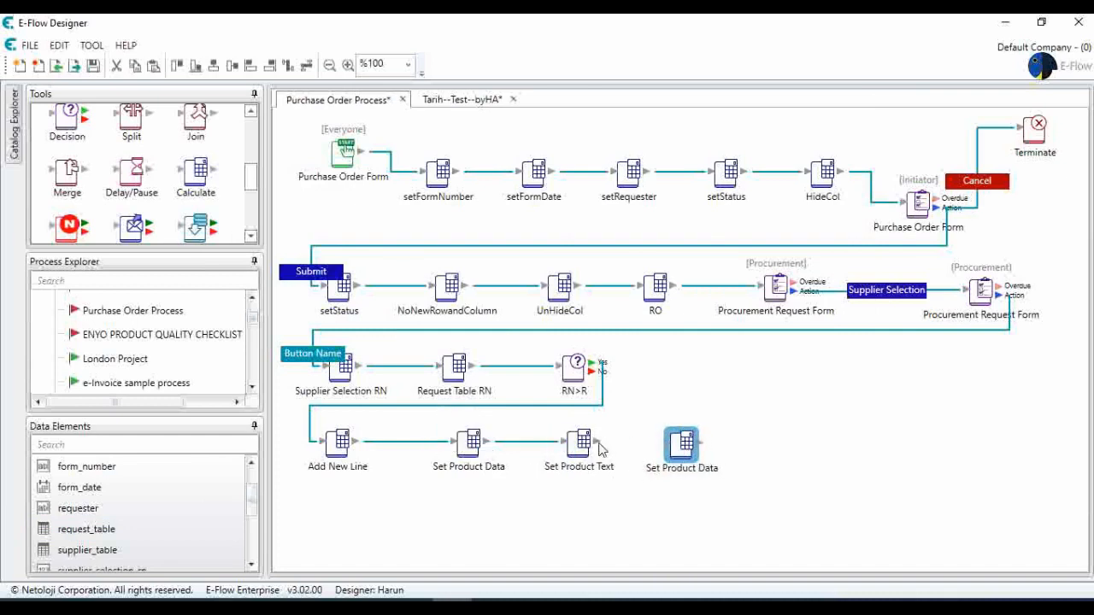
left_click_drag(596, 441, 682, 443)
double_click(683, 442)
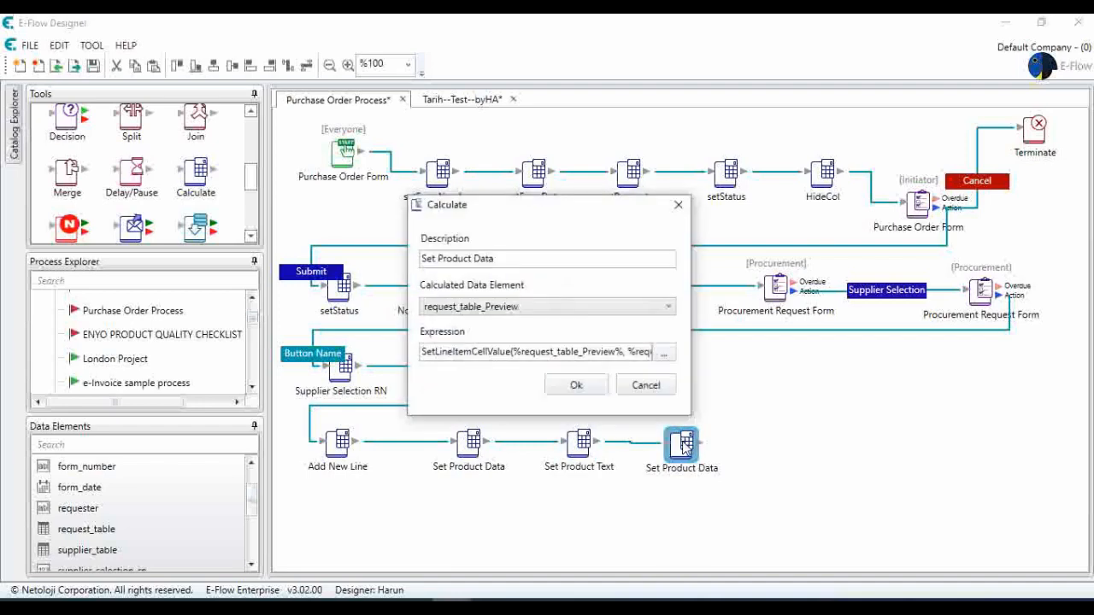
left_click(664, 353)
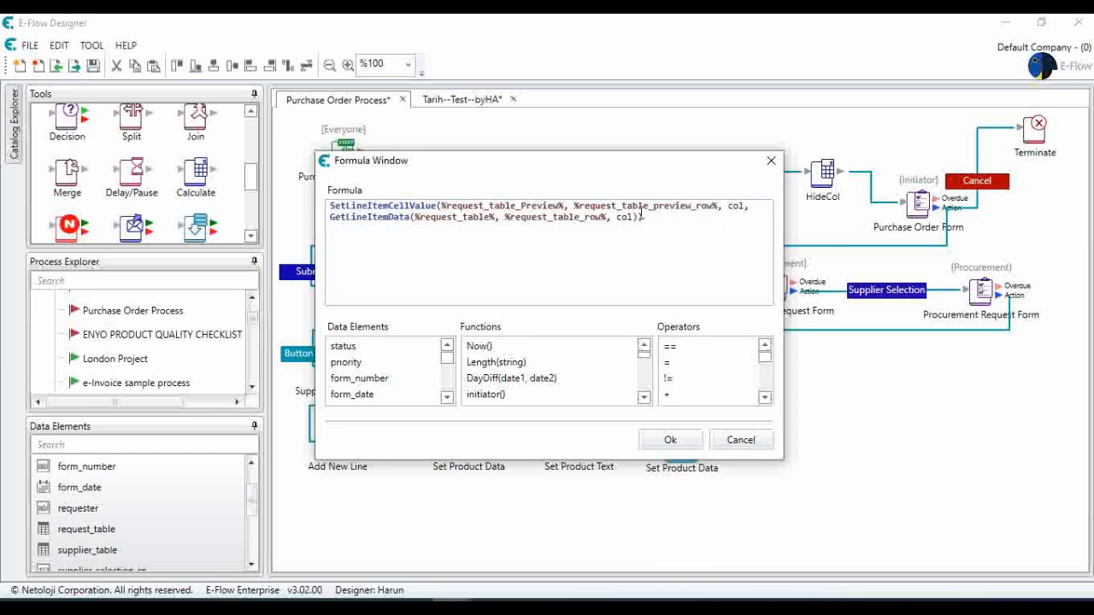
left_click(740, 440)
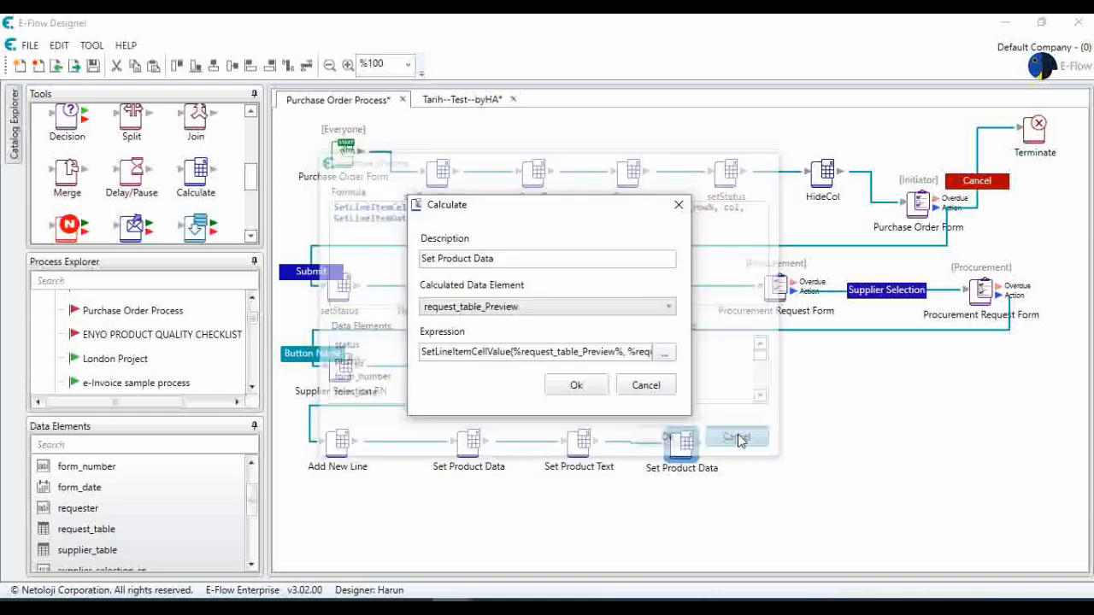
left_click(645, 384)
- Set both col arguments in the original Set Product Data step's formula to 0 and save the step
double_click(464, 441)
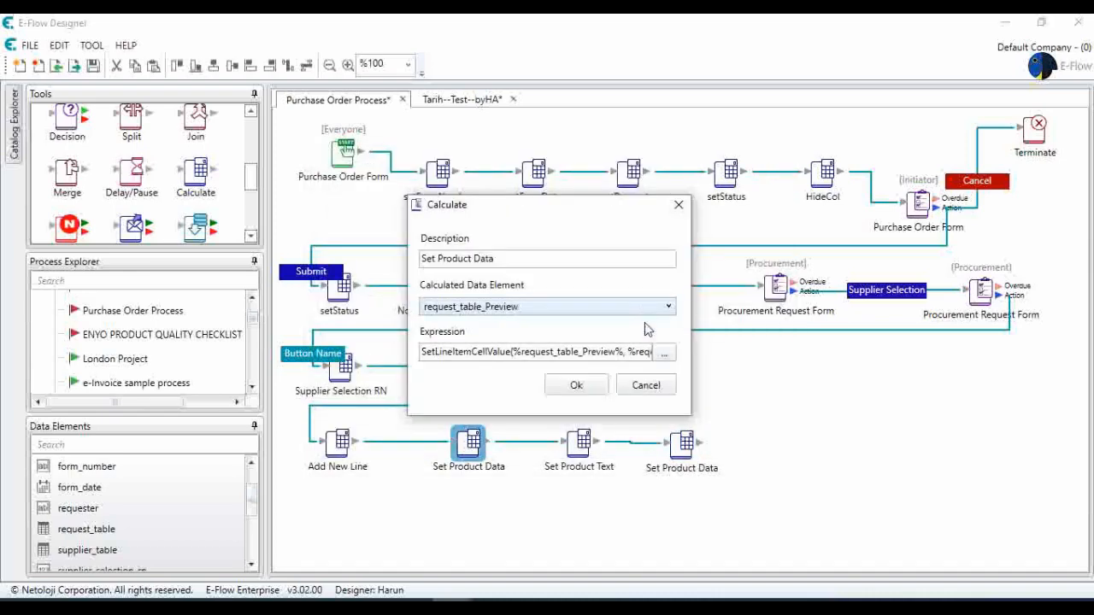
left_click(660, 351)
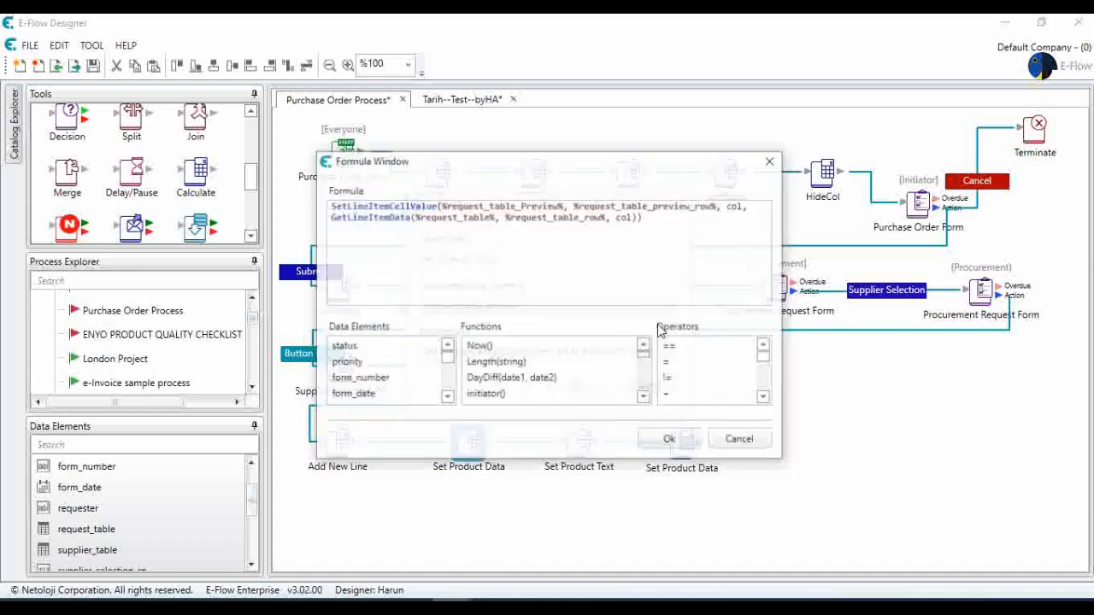
double_click(735, 207)
key("BackSpace")
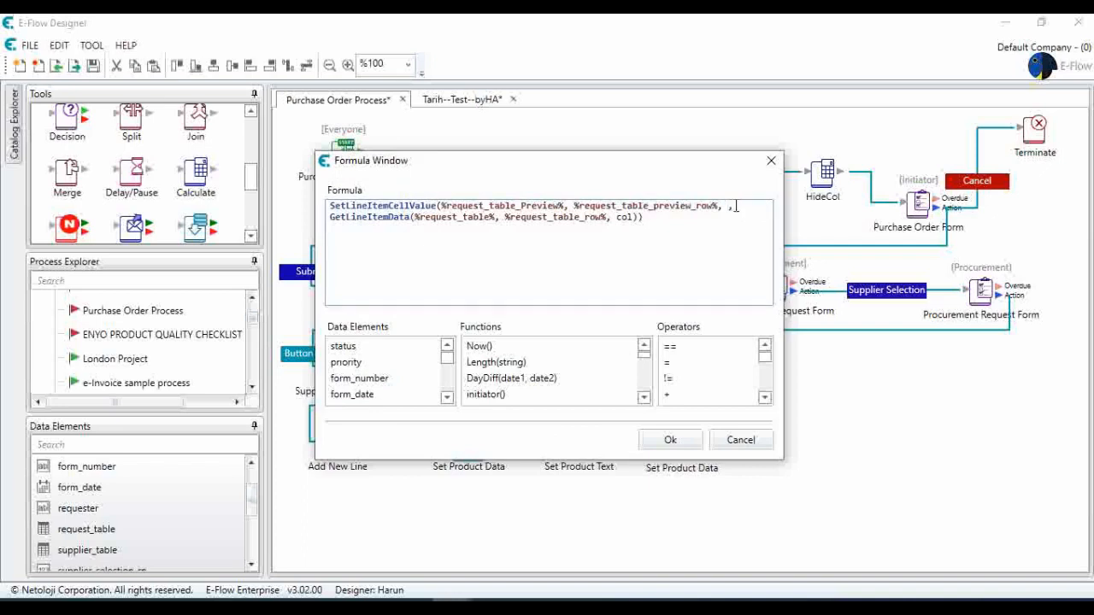
double_click(622, 217)
key("BackSpace")
type("0")
left_click(674, 440)
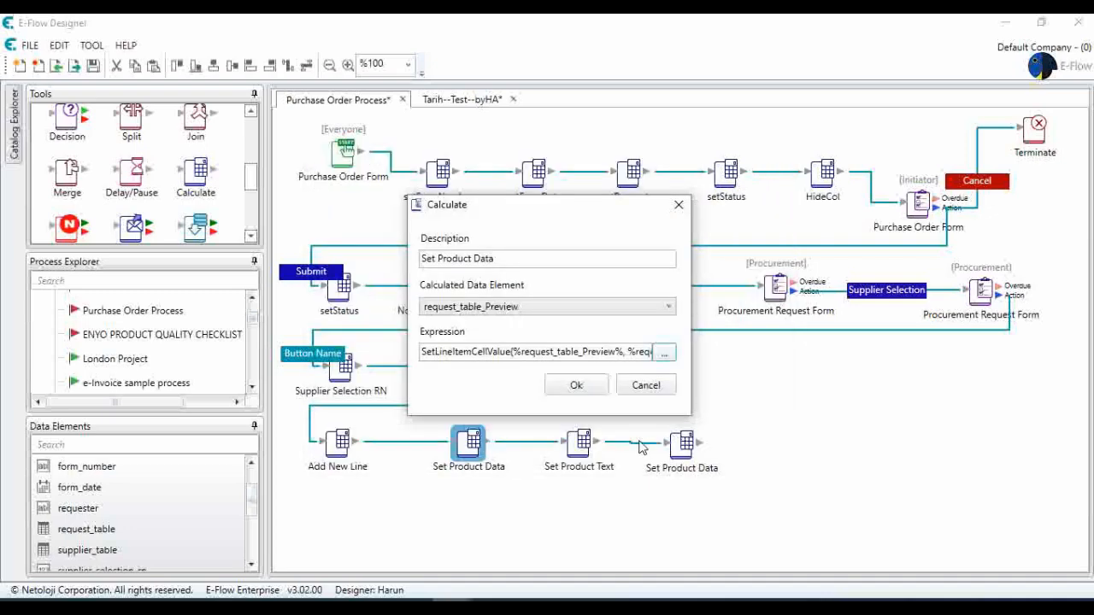
left_click(579, 390)
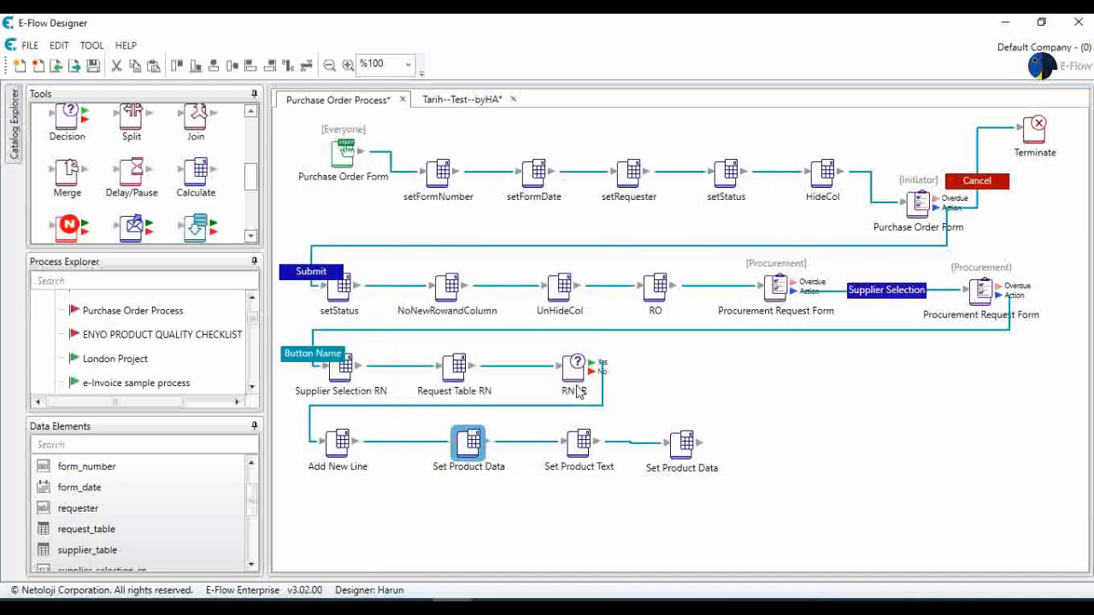
- Set both col arguments in the Set Product Text step's formula to 0 and save the step
left_click(581, 439)
double_click(581, 439)
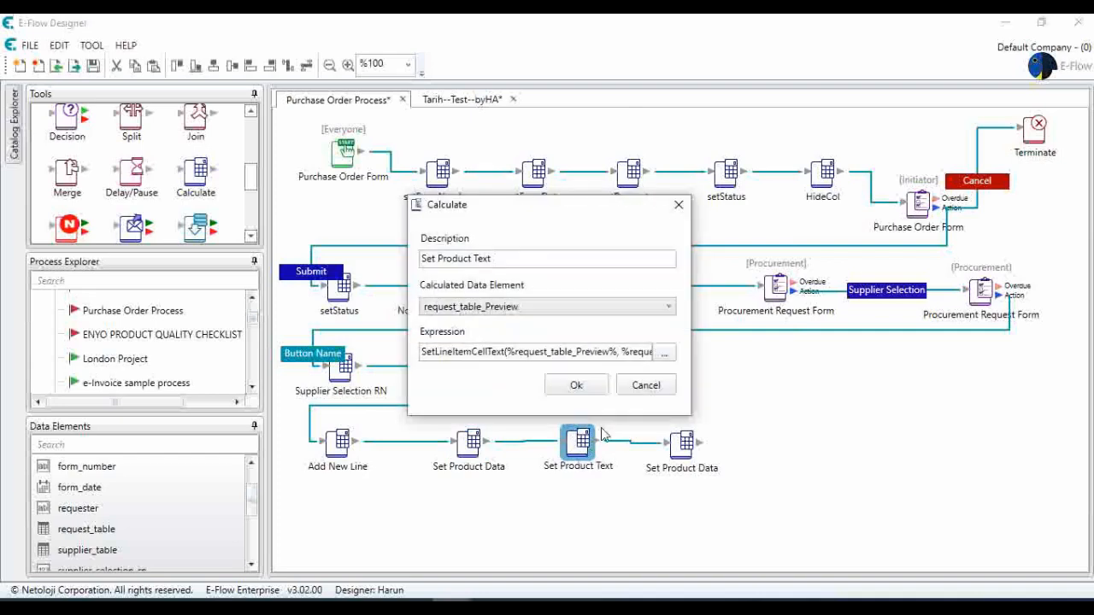
left_click(663, 352)
double_click(726, 208)
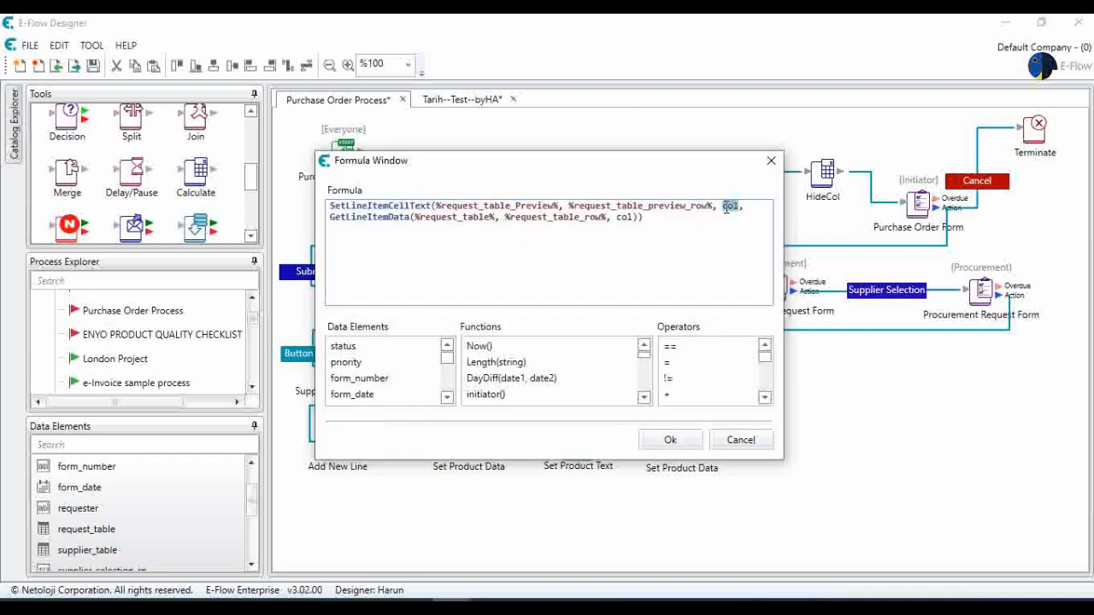
type("0")
double_click(625, 217)
type("0")
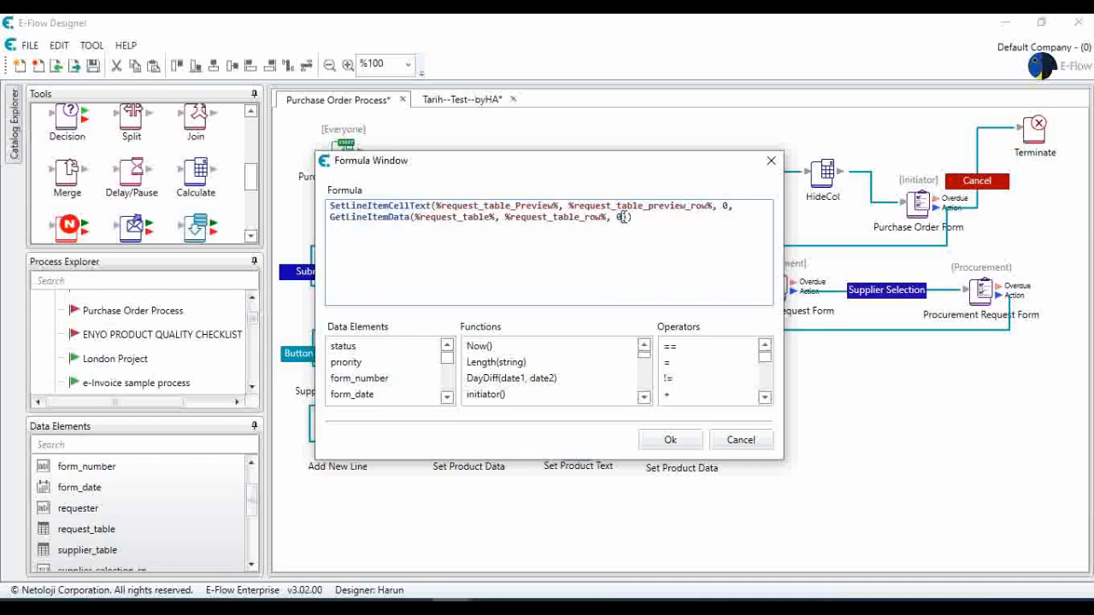
left_click(670, 440)
left_click(577, 384)
- Align the last Set Product Data copy with its row, and set both col arguments in its formula to 1
left_click(683, 441)
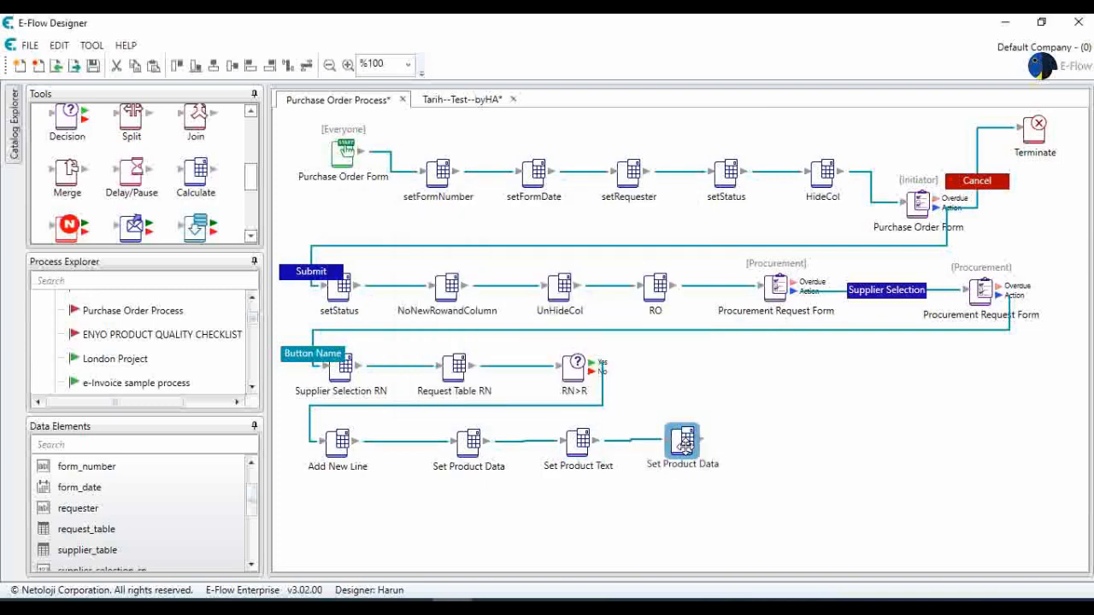
left_click_drag(687, 446, 688, 450)
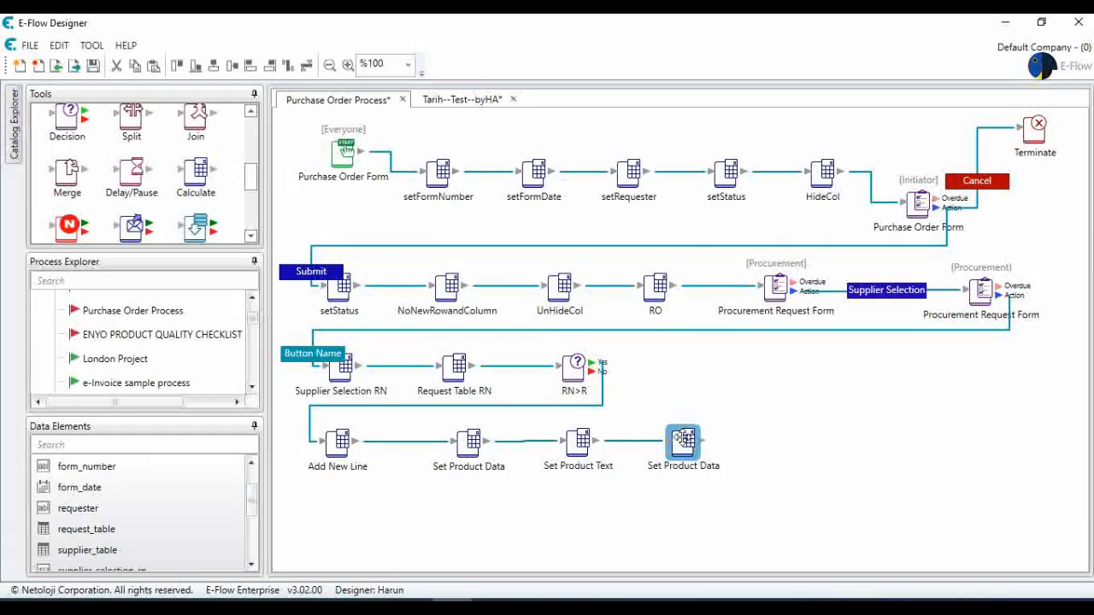
double_click(686, 443)
left_click(664, 353)
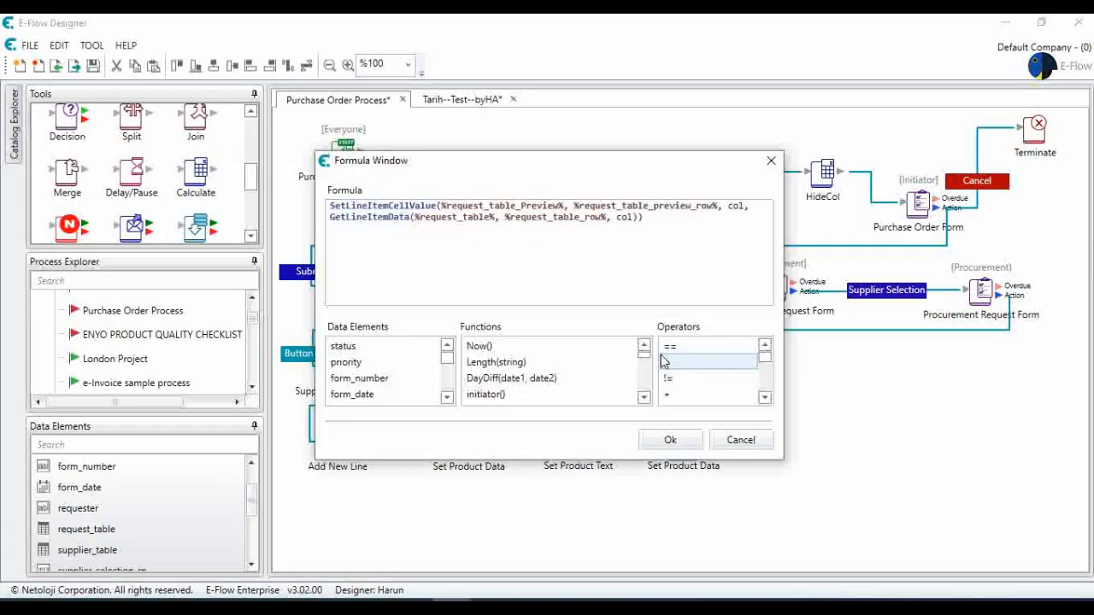
double_click(737, 206)
type("1")
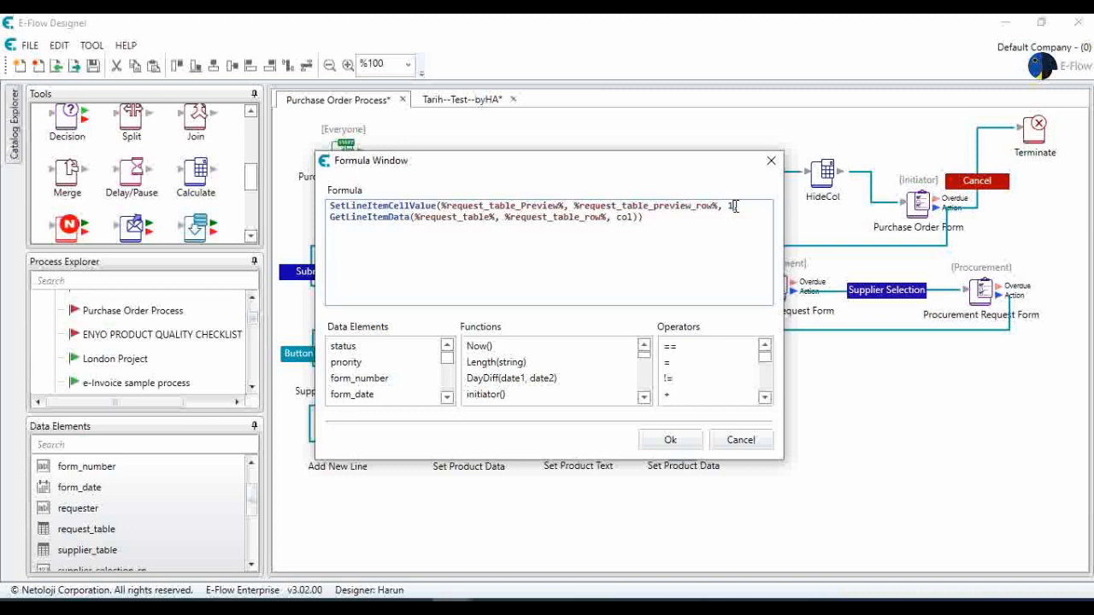
double_click(624, 217)
type("1")
left_click(671, 440)
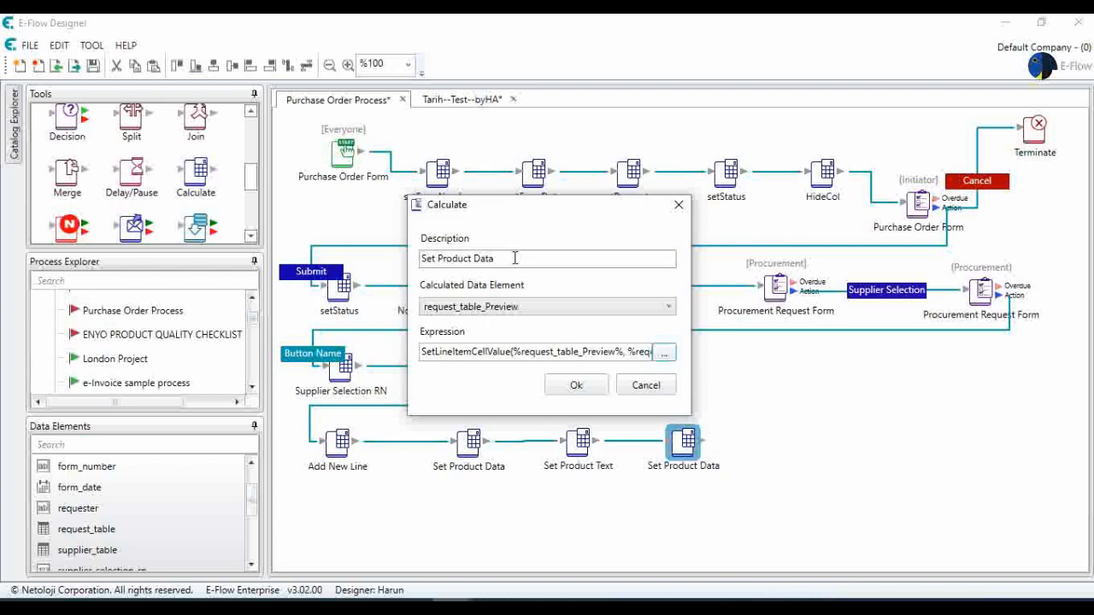
- Change the copied step's description to Set Quantity, check its formula, and save the step
left_click_drag(515, 258, 437, 256)
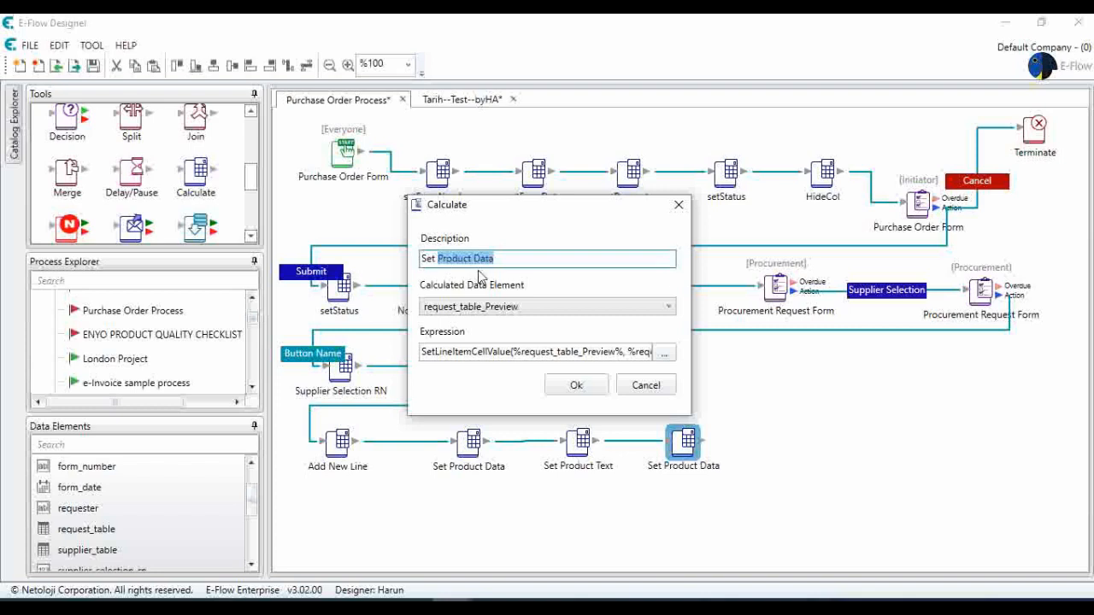
type("Quantity")
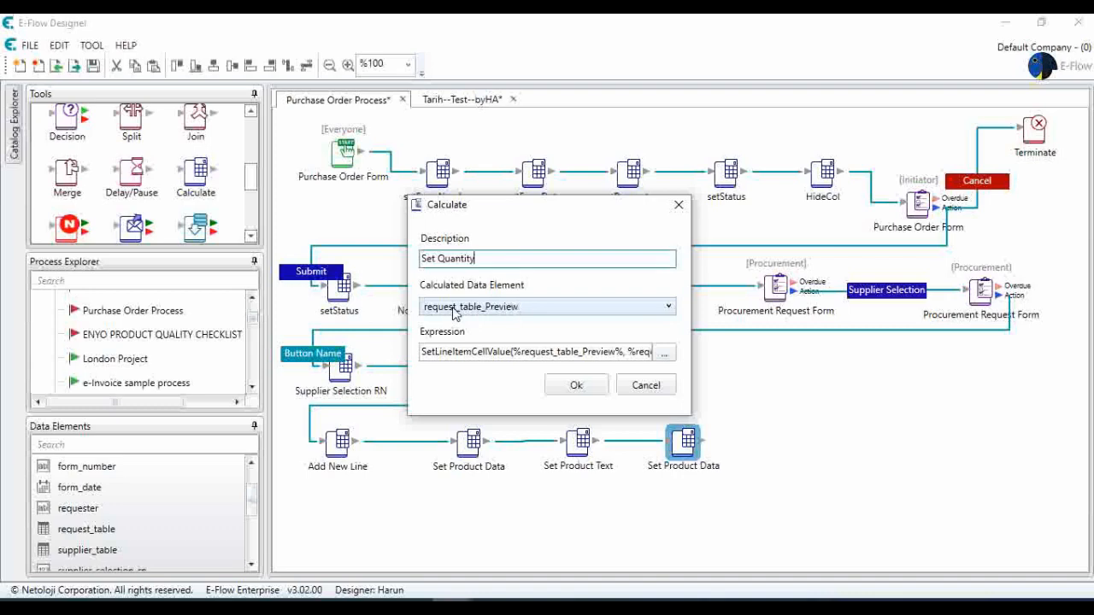
left_click(664, 353)
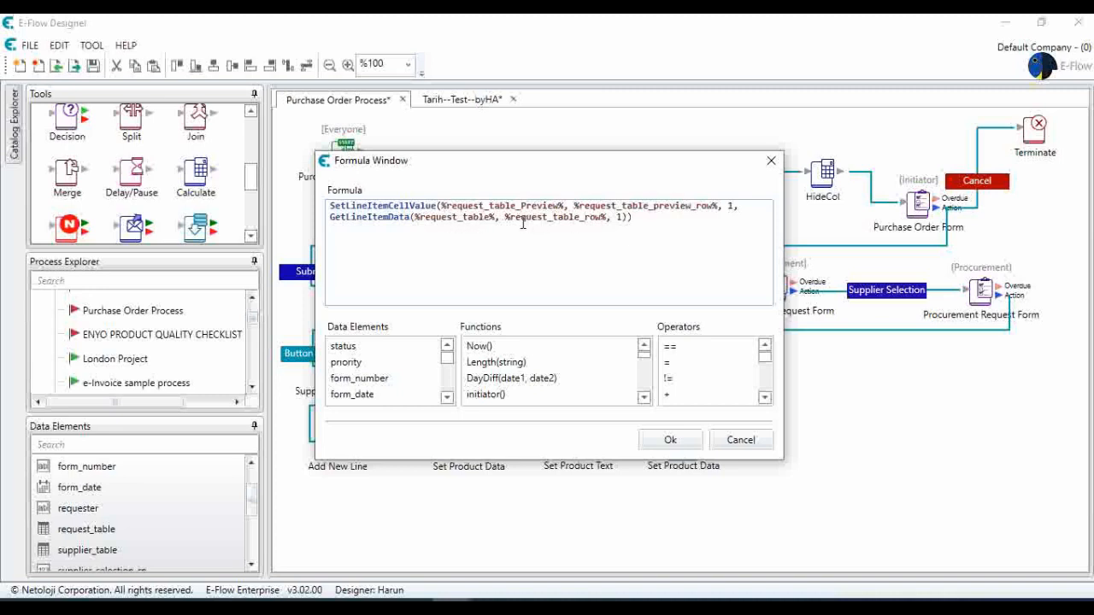
left_click(671, 440)
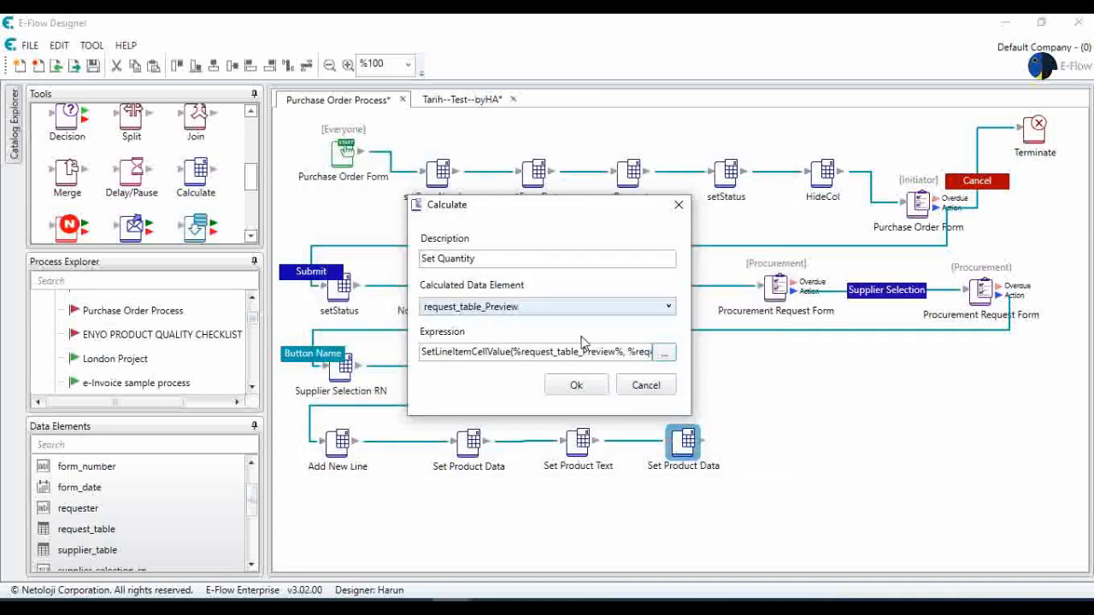
left_click(576, 385)
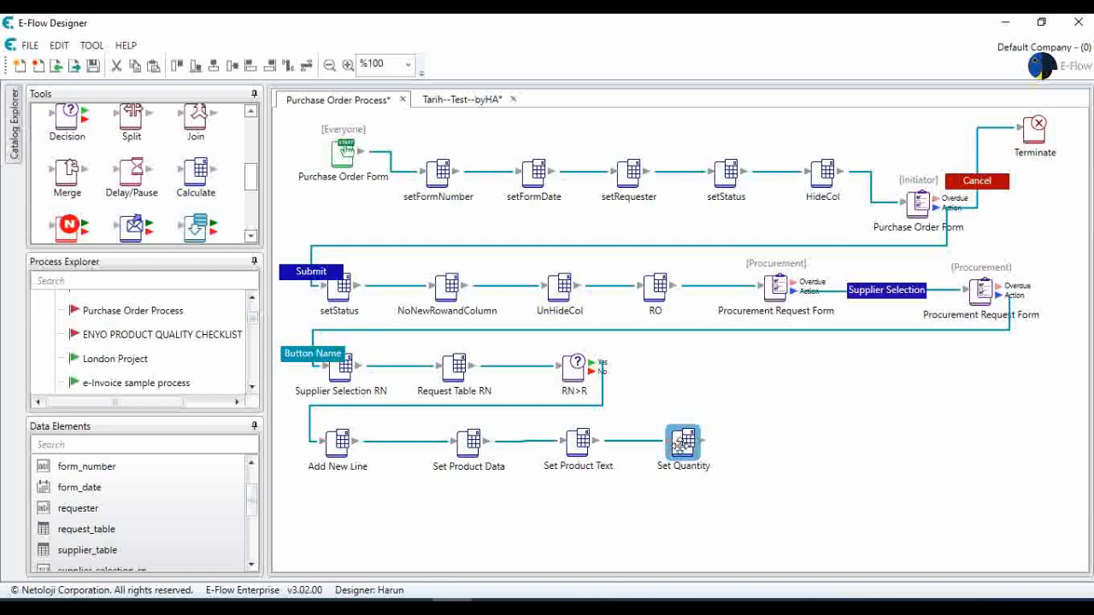
- Duplicate the Set Quantity step, place the copy after the original, and review the request_table columns for the next column to copy
left_click_drag(682, 445, 699, 447)
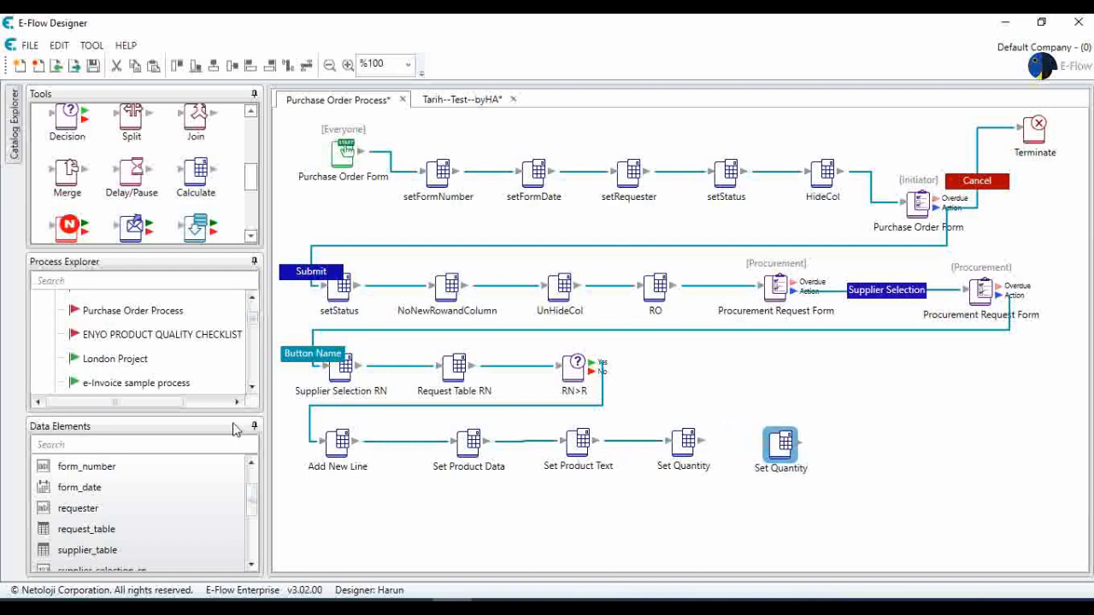
left_click(117, 532)
double_click(117, 532)
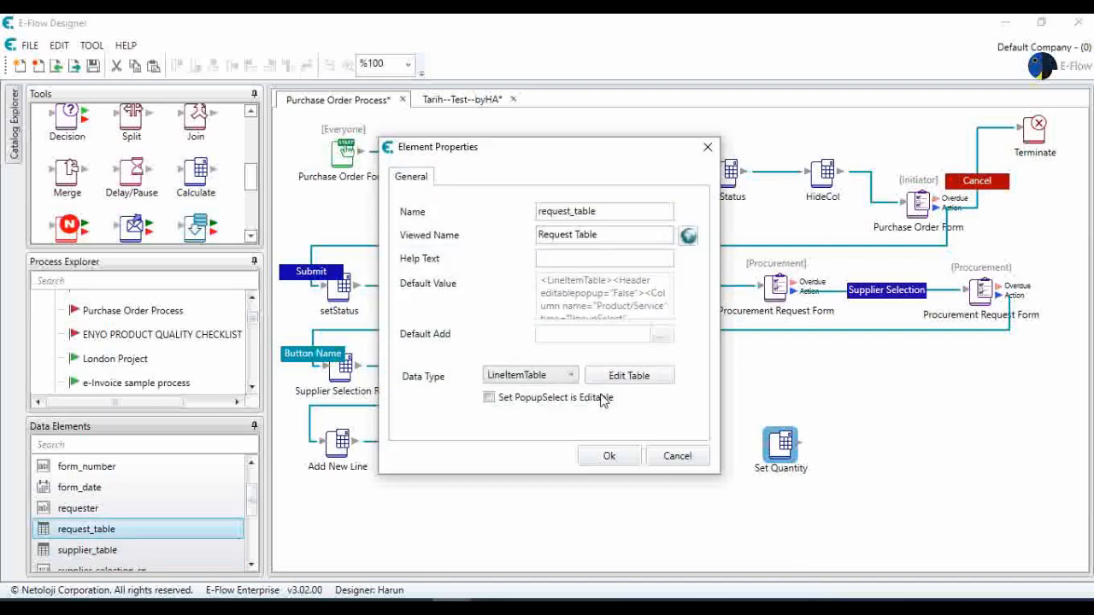
left_click(642, 383)
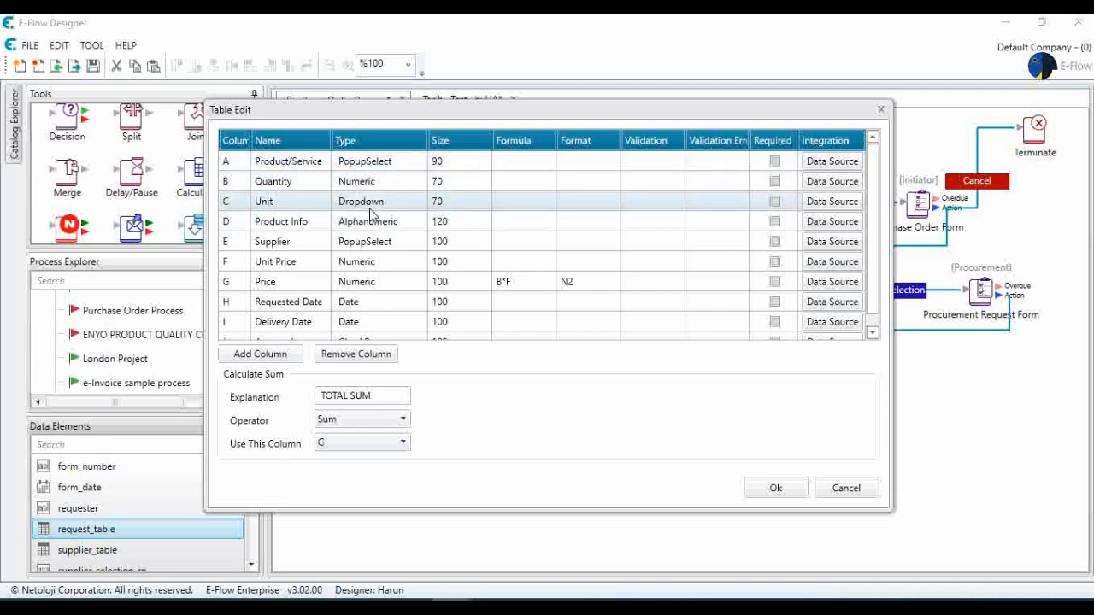
left_click(774, 489)
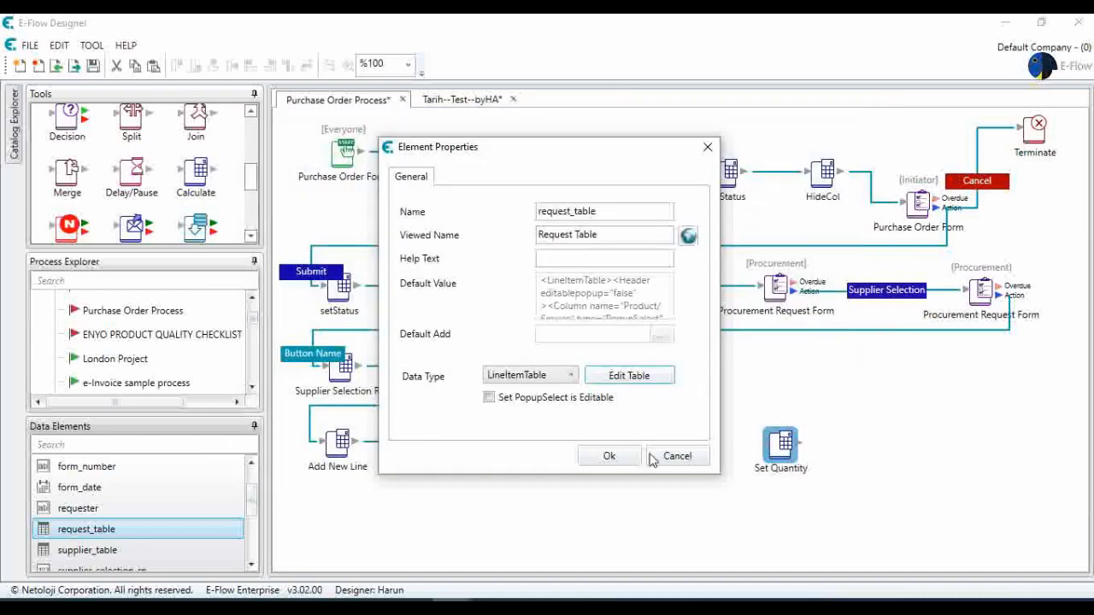
left_click(612, 455)
- Connect Set Quantity to its unedited copy, and set both col arguments in the copy's formula to 2
left_click(699, 440)
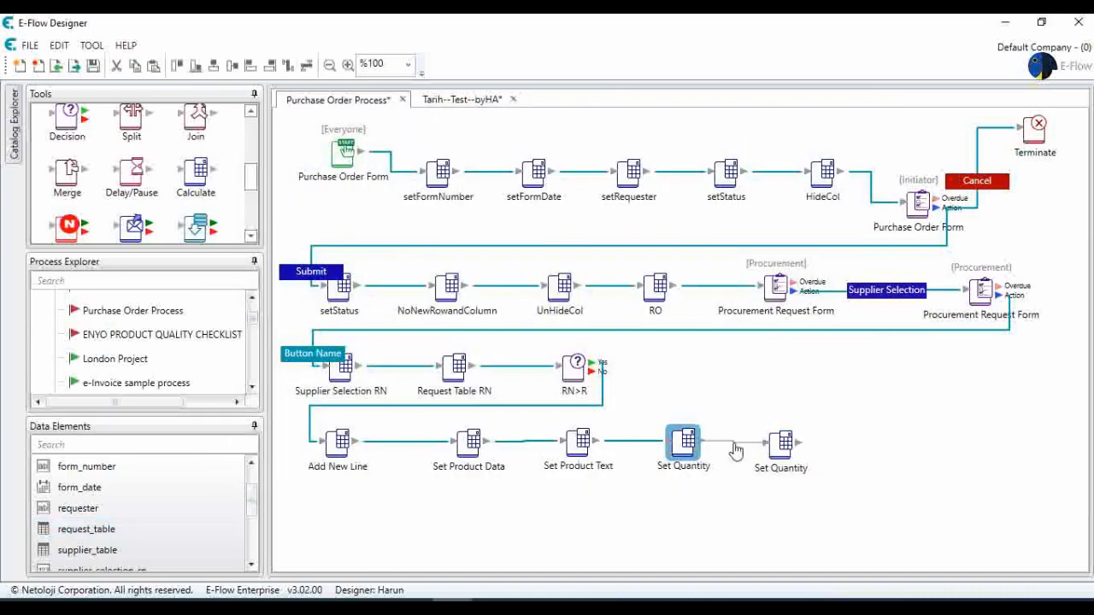
double_click(780, 443)
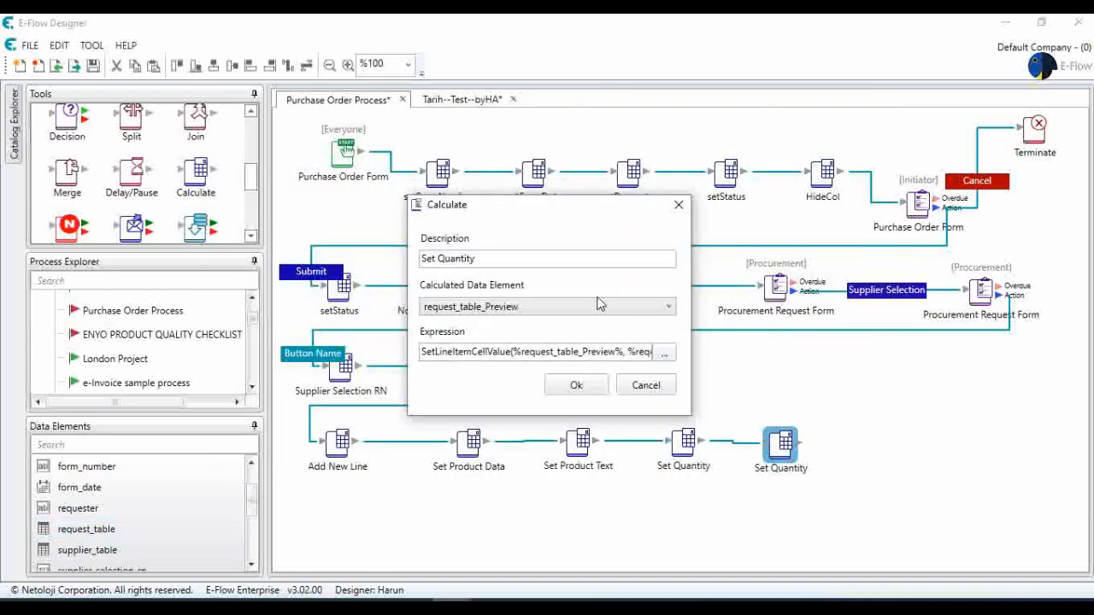
left_click(664, 352)
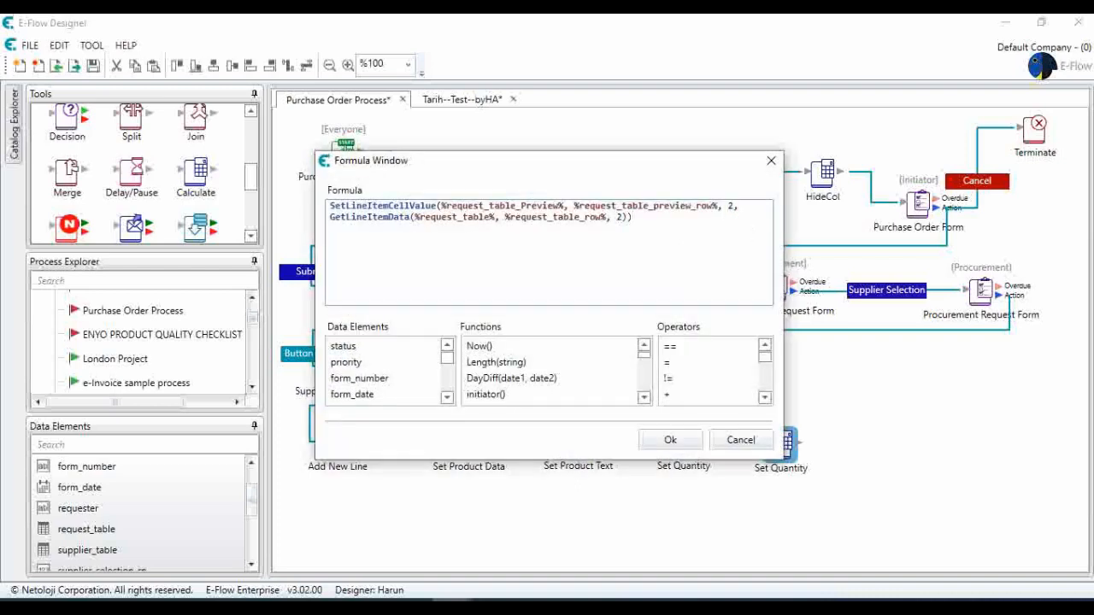
left_click(669, 441)
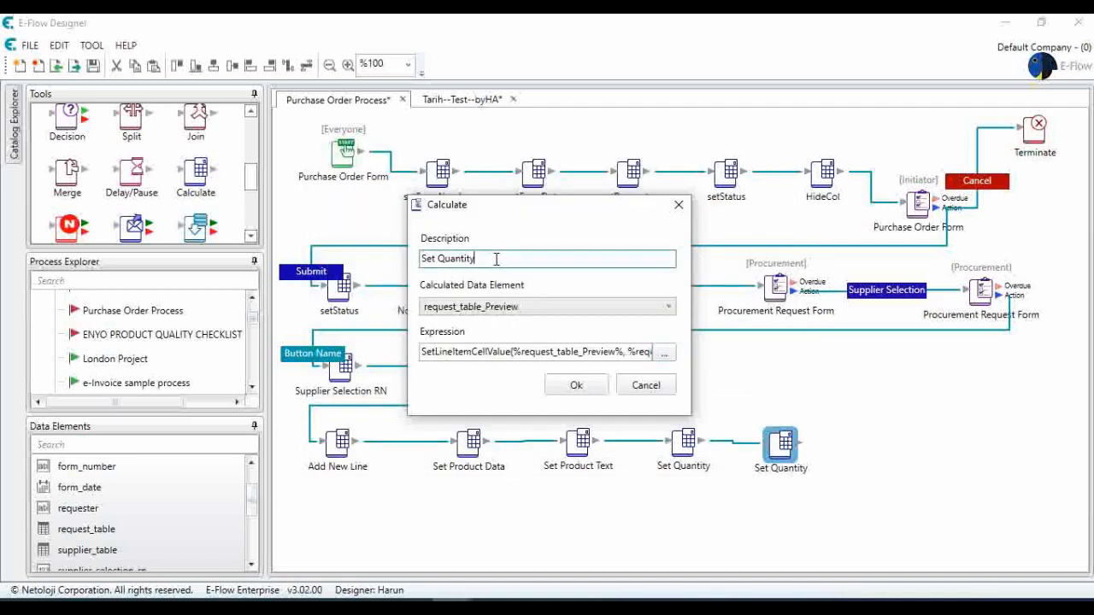
- Change the copied step's description to Set Unit and save the step
key("BackSpace")
key("BackSpace")
key("BackSpace")
key("BackSpace")
key("BackSpace")
key("BackSpace")
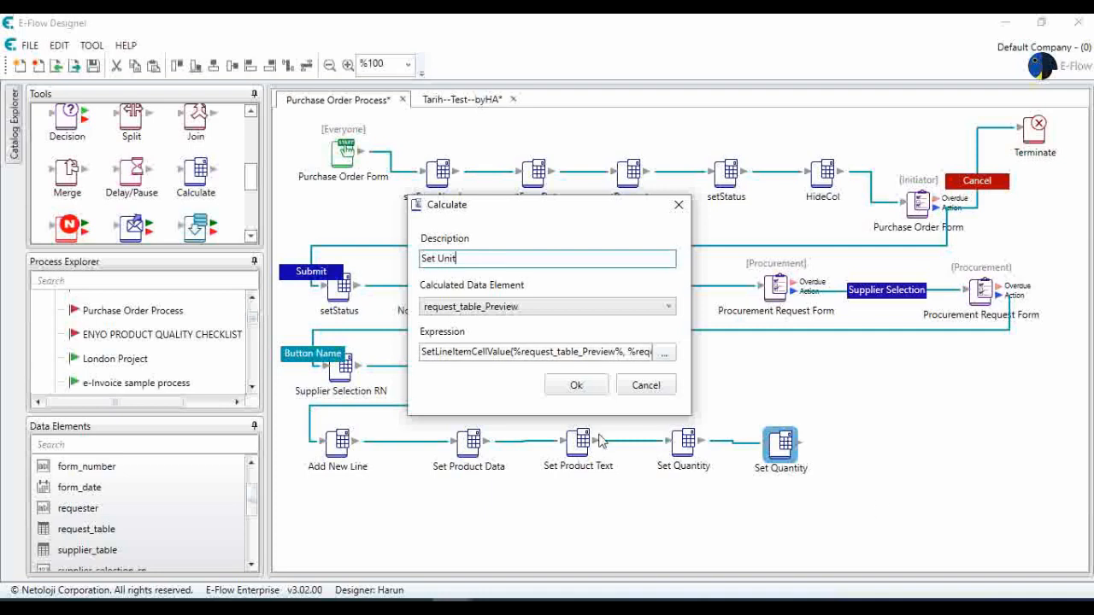
left_click(584, 394)
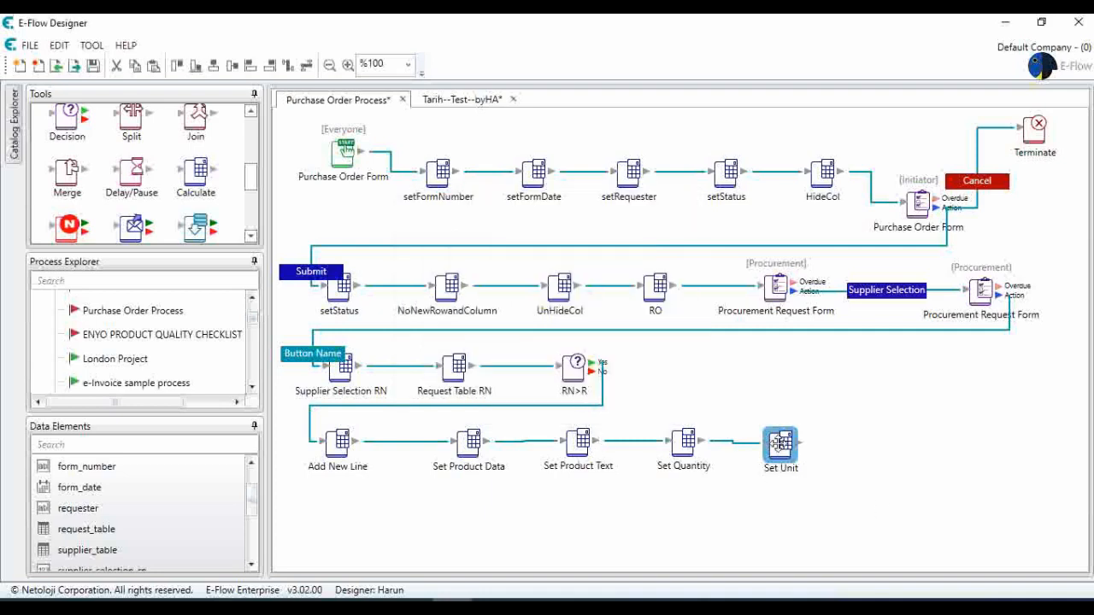
- Duplicate the Set Unit step, check the original's formula, and connect the copy after it in the row
key("ctrl+v")
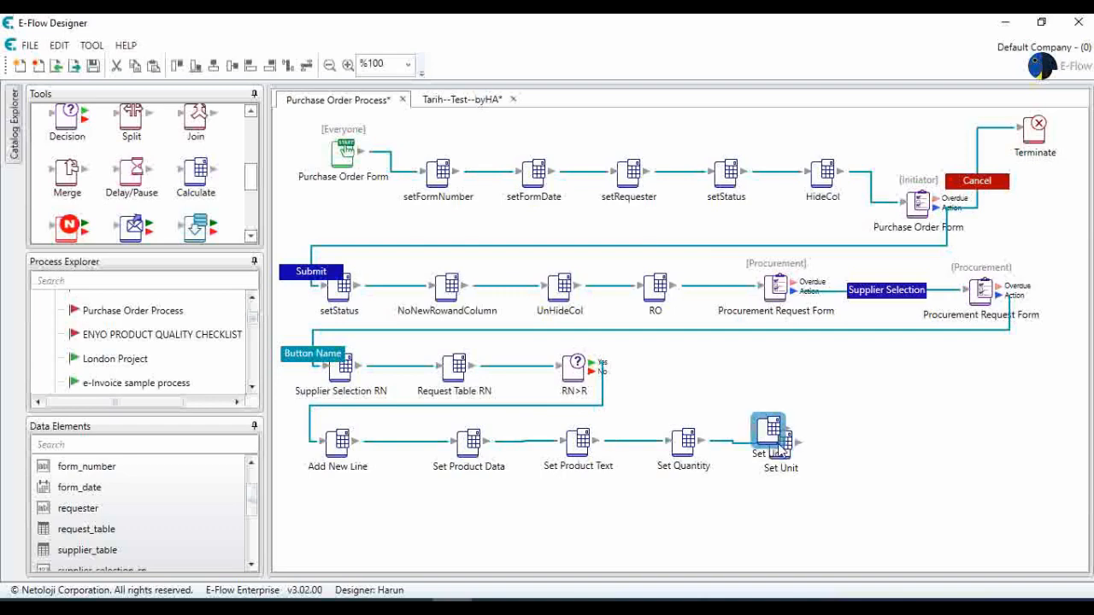
left_click_drag(768, 433, 866, 443)
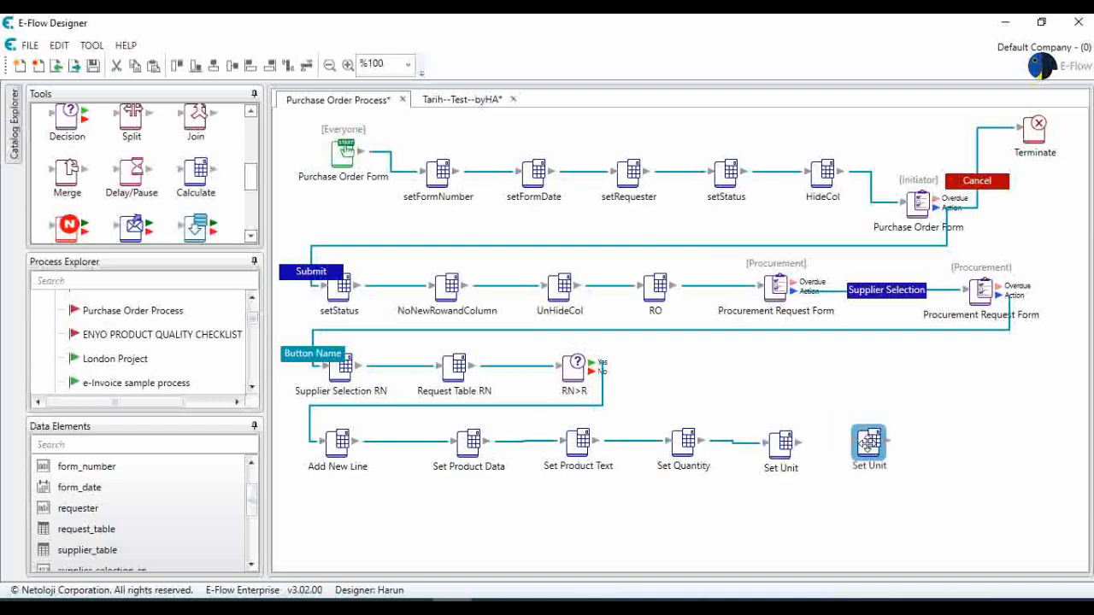
double_click(780, 443)
left_click(666, 351)
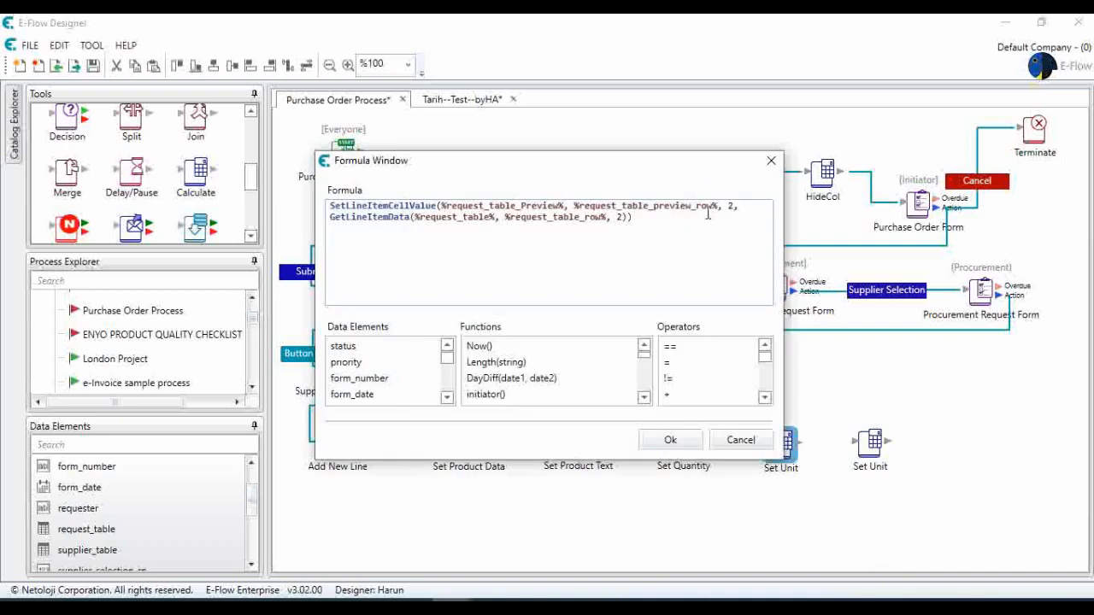
left_click(682, 438)
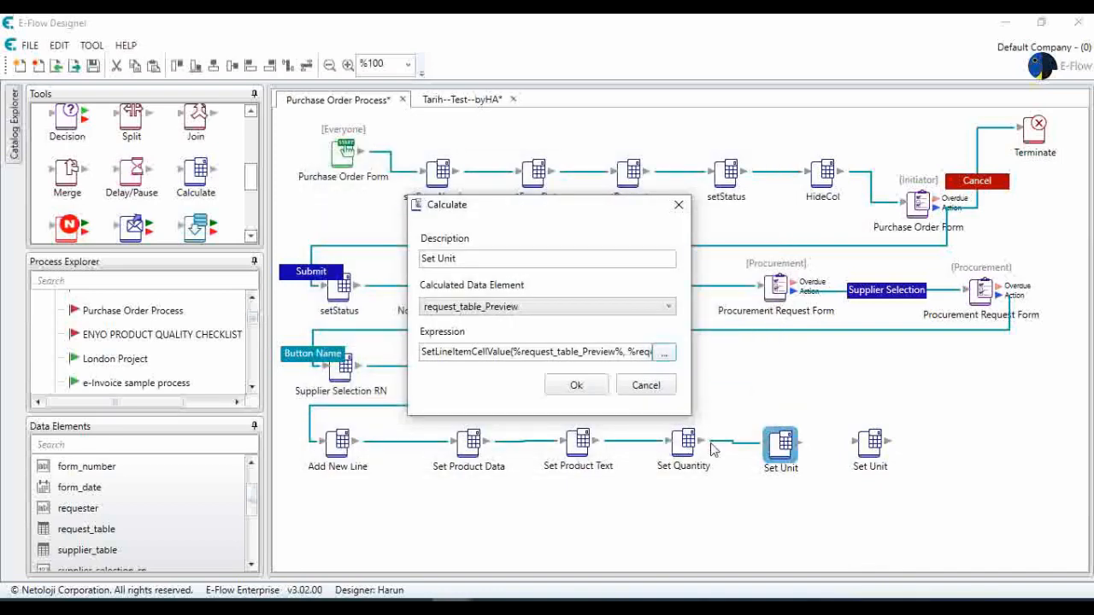
left_click(590, 386)
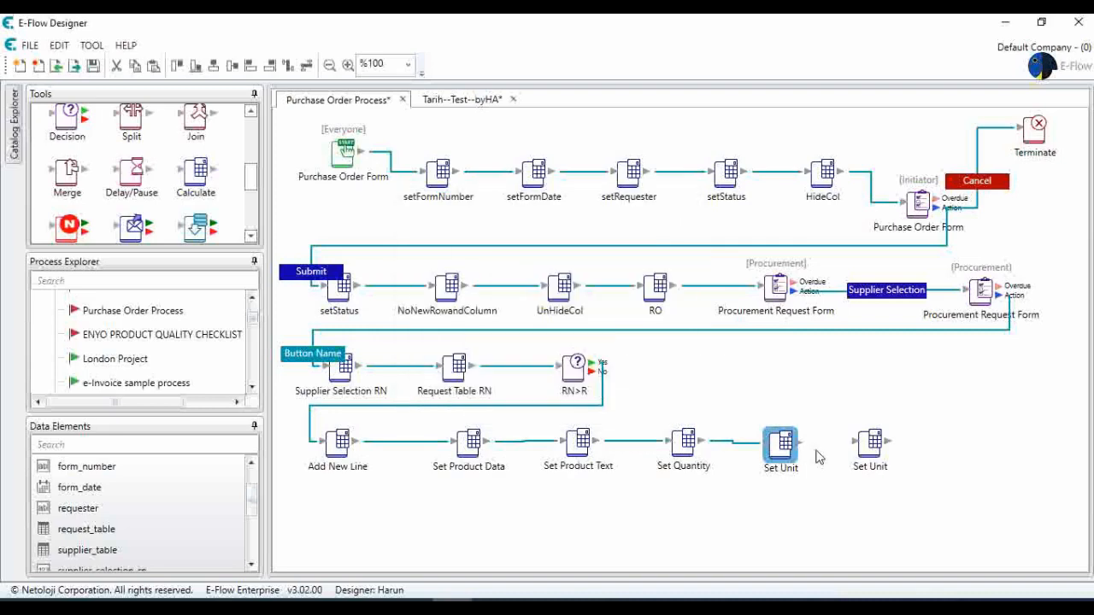
left_click_drag(864, 449, 861, 449)
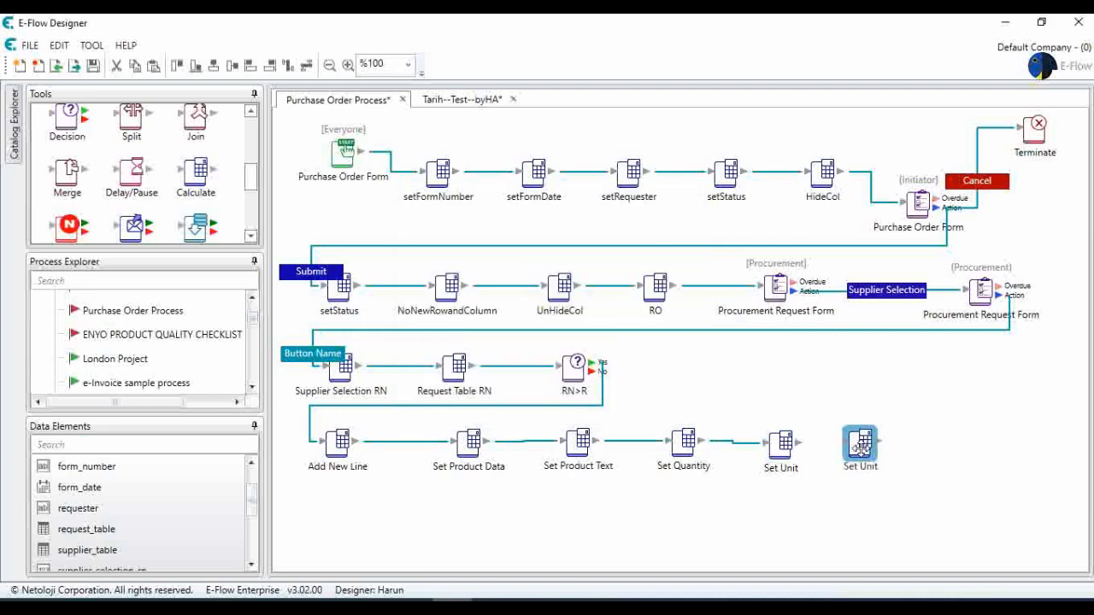
left_click(802, 449)
- Change the description of the Set Unit copy to Set Unit Text
double_click(861, 442)
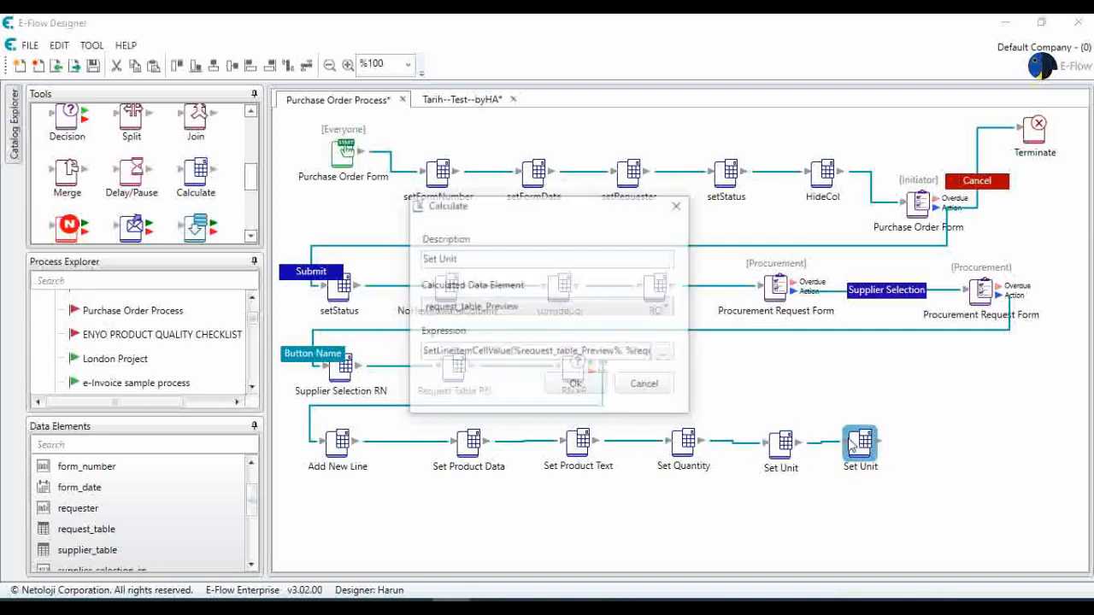
type("T")
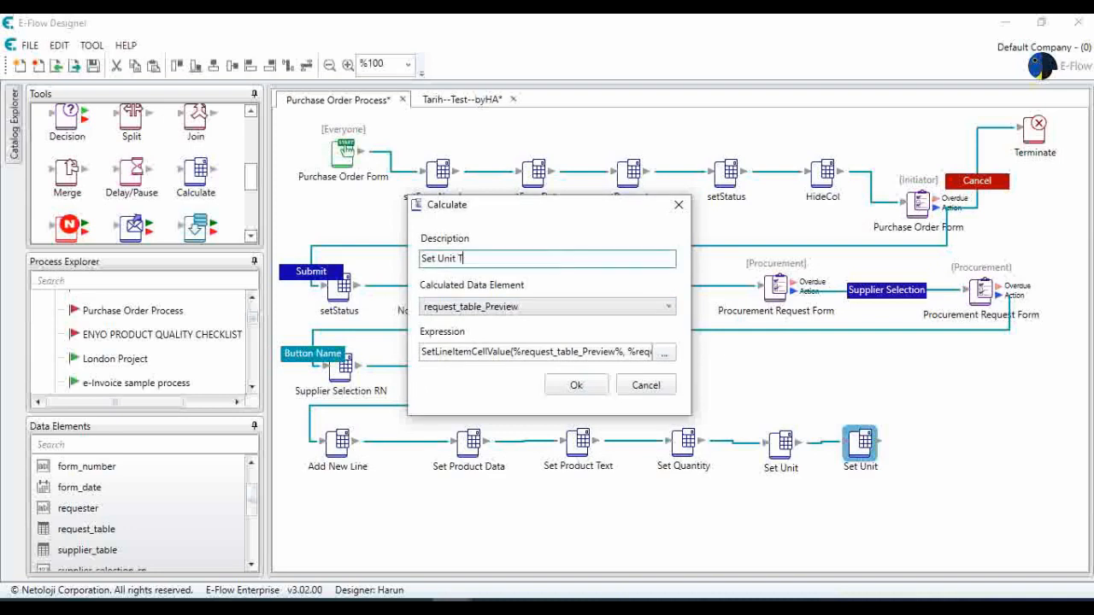
type("ext")
- Replace SetLineItemCellValue with SetLineItemCellText in the Set Unit Text formula and save the step
left_click(665, 356)
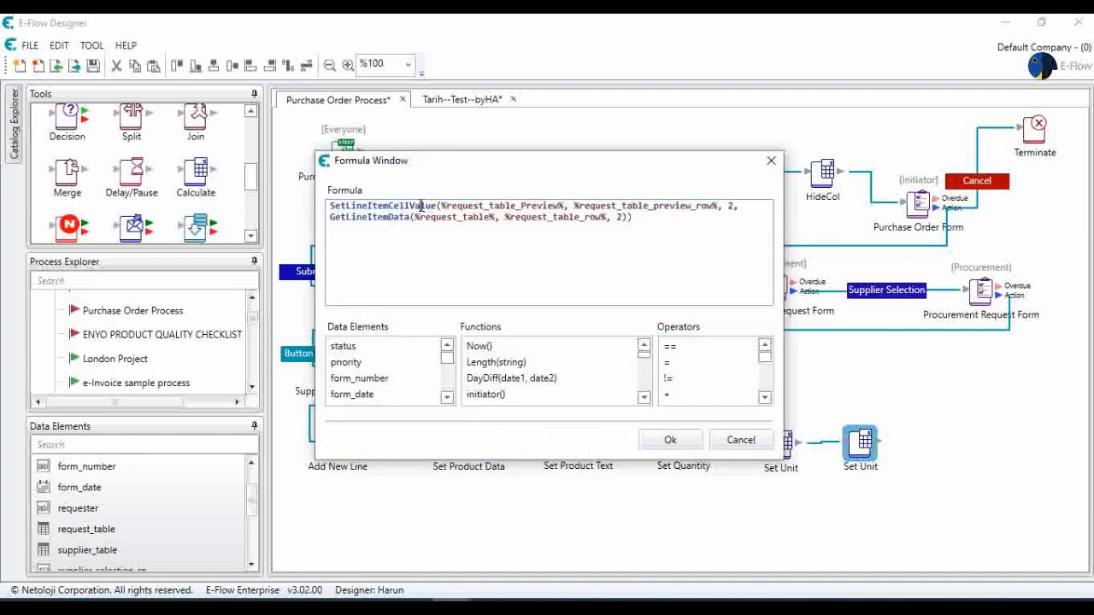
double_click(421, 206)
left_click(421, 206)
key("shift+Right")
key("shift+Right")
key("shift+Right")
key("shift+Right")
key("shift+Right")
type("Text")
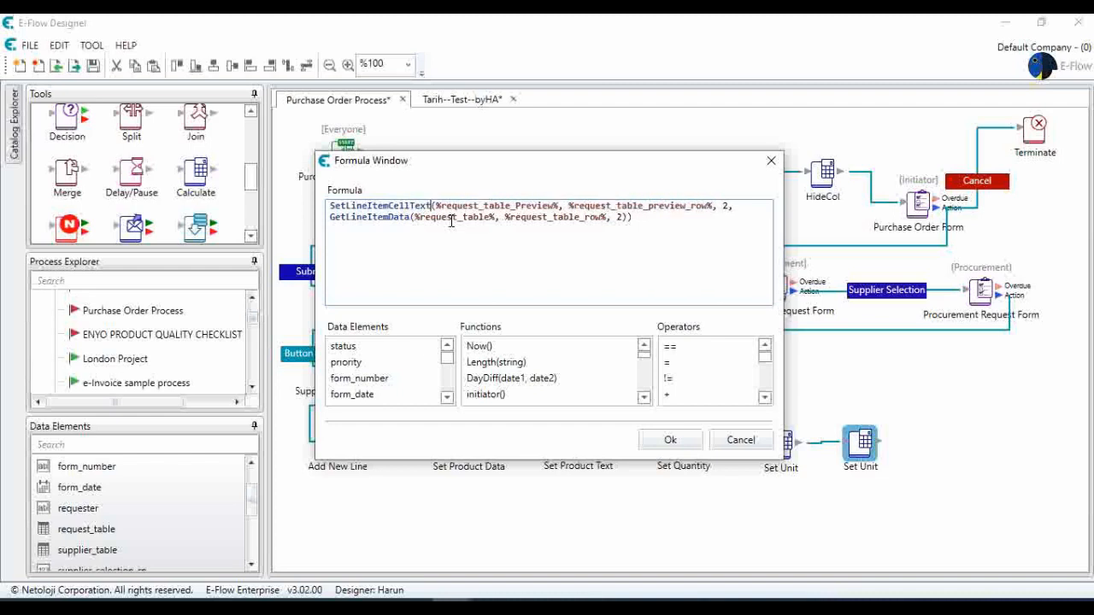
left_click(670, 440)
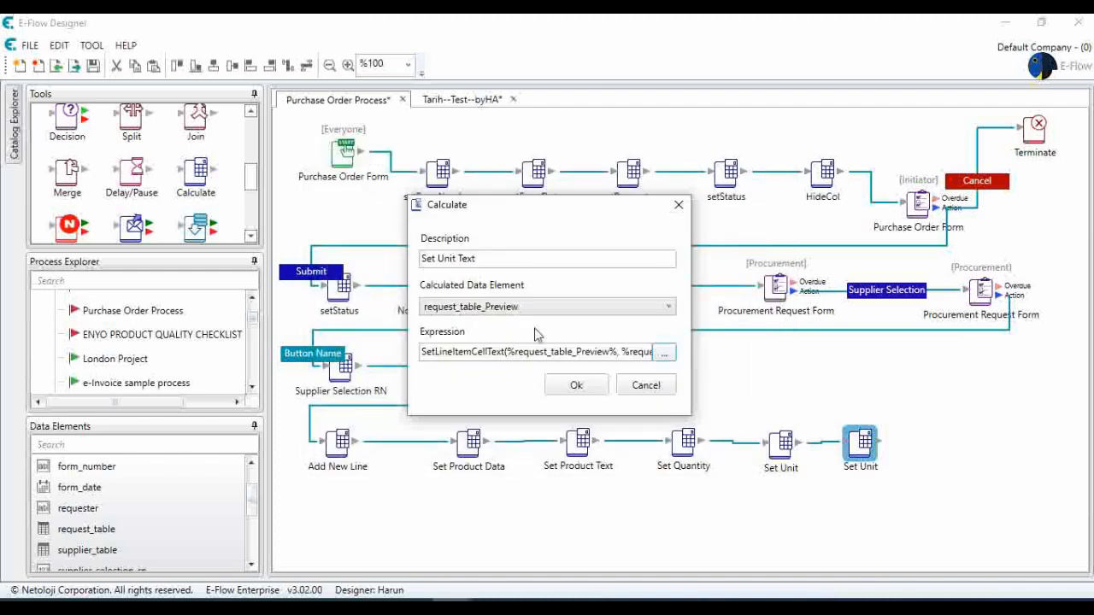
left_click(586, 386)
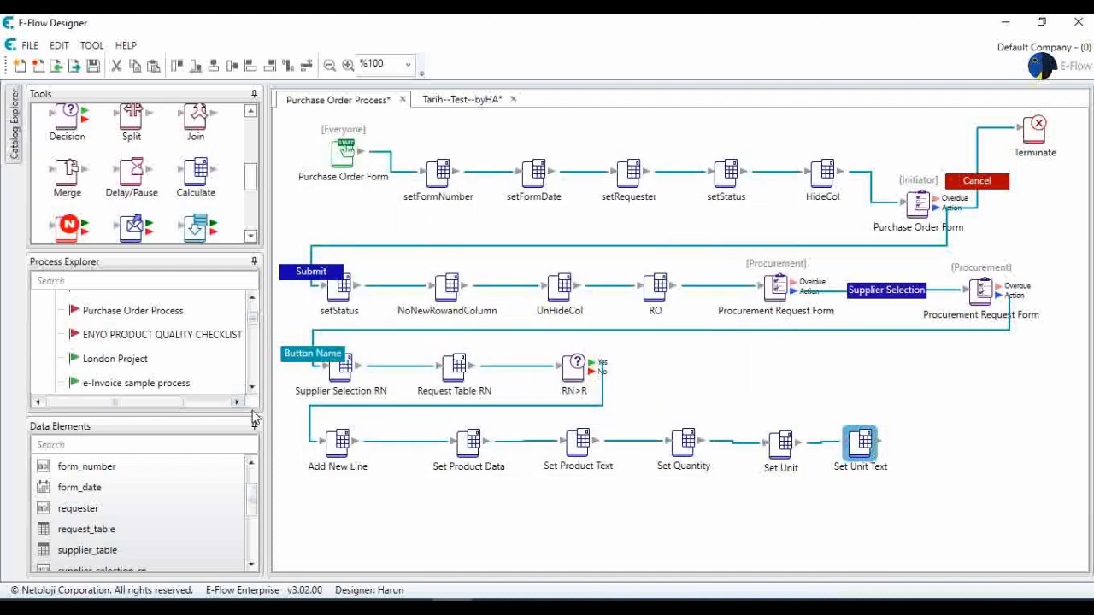
- Align all Calculate steps from Add New Line through Set Unit Text in one straight row
left_click_drag(295, 411, 1045, 563)
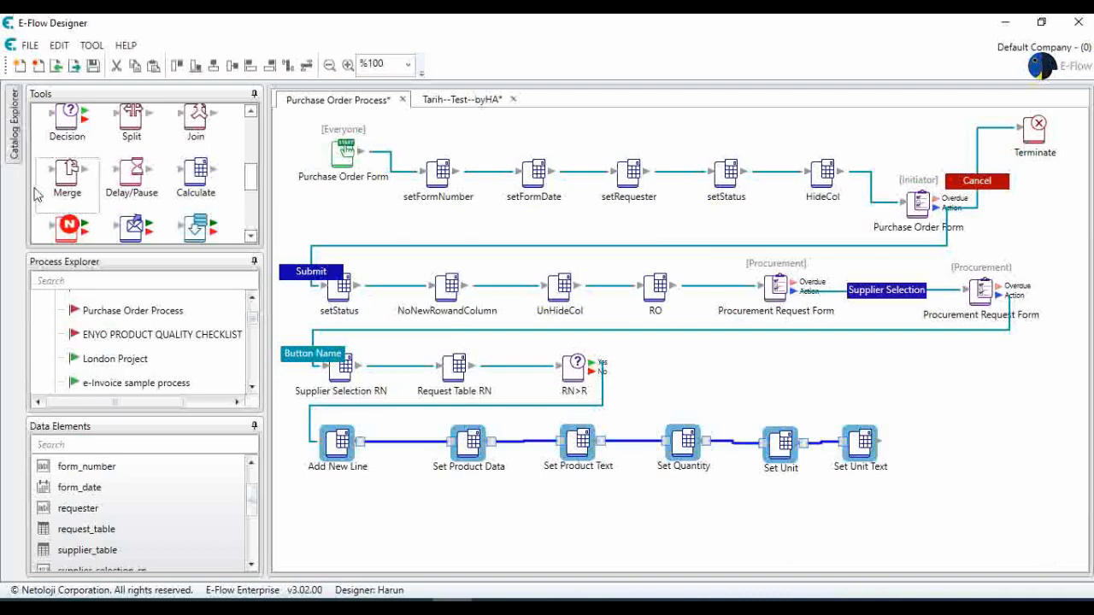
left_click(182, 69)
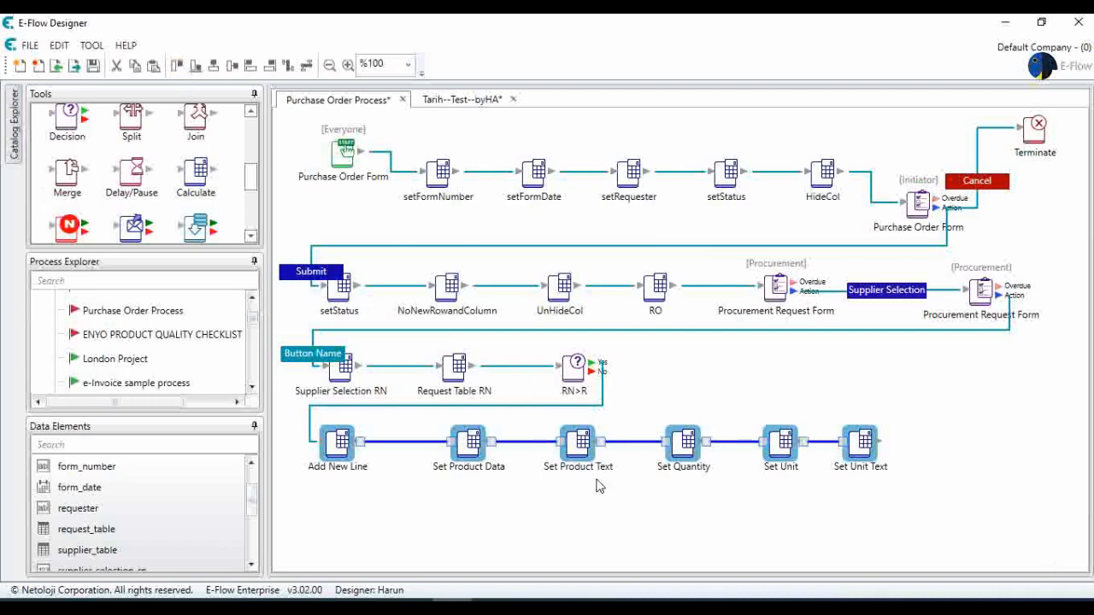
left_click(818, 481)
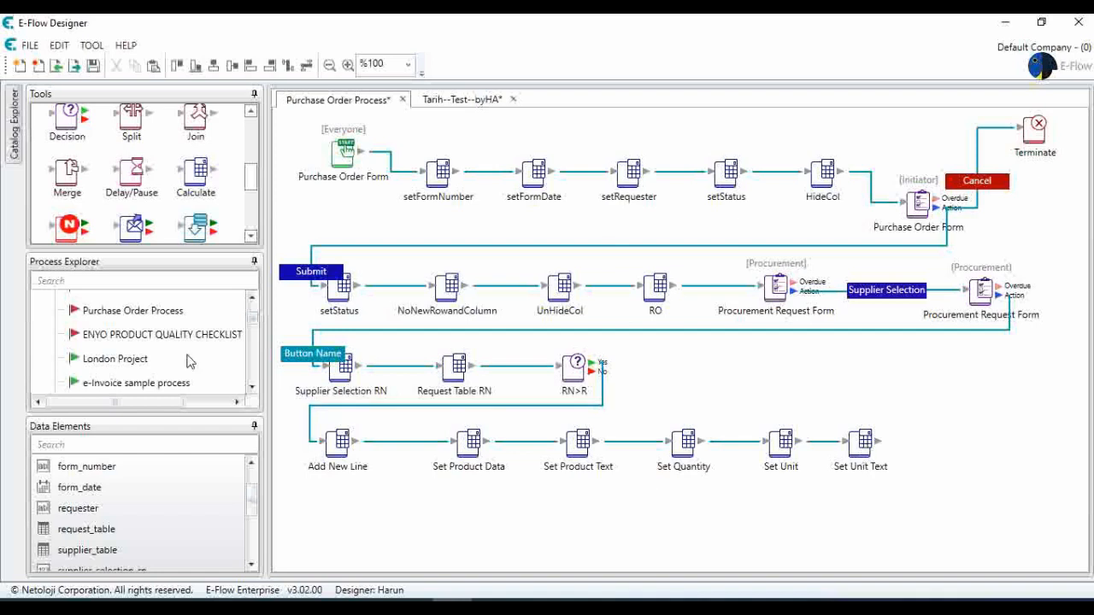
- Review the request_table columns for the next one to copy, and connect a duplicate of Set Unit after Set Unit Text
double_click(92, 530)
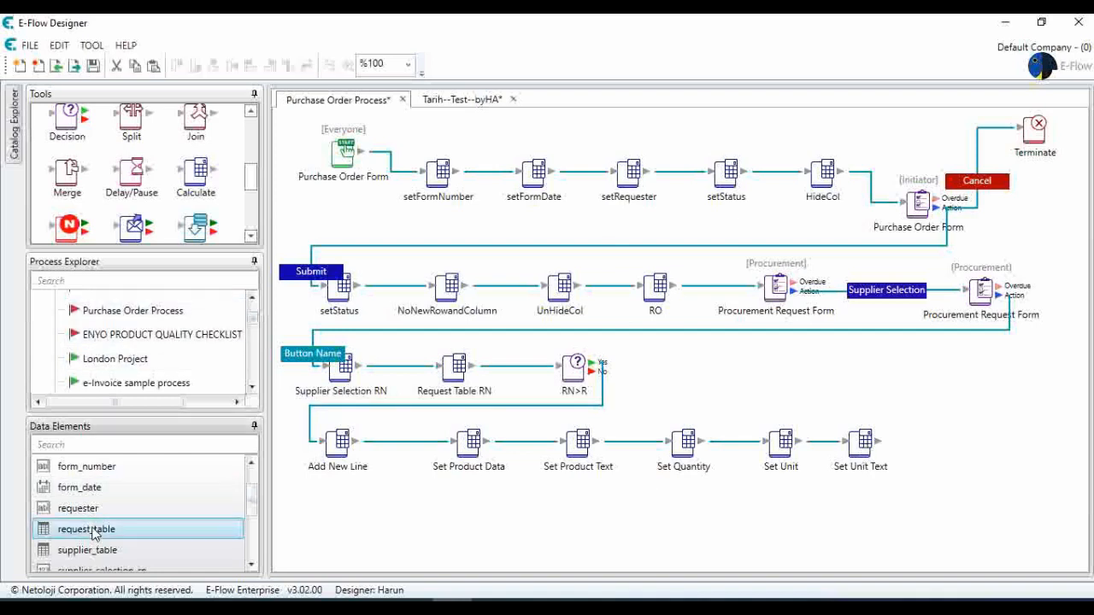
left_click(645, 377)
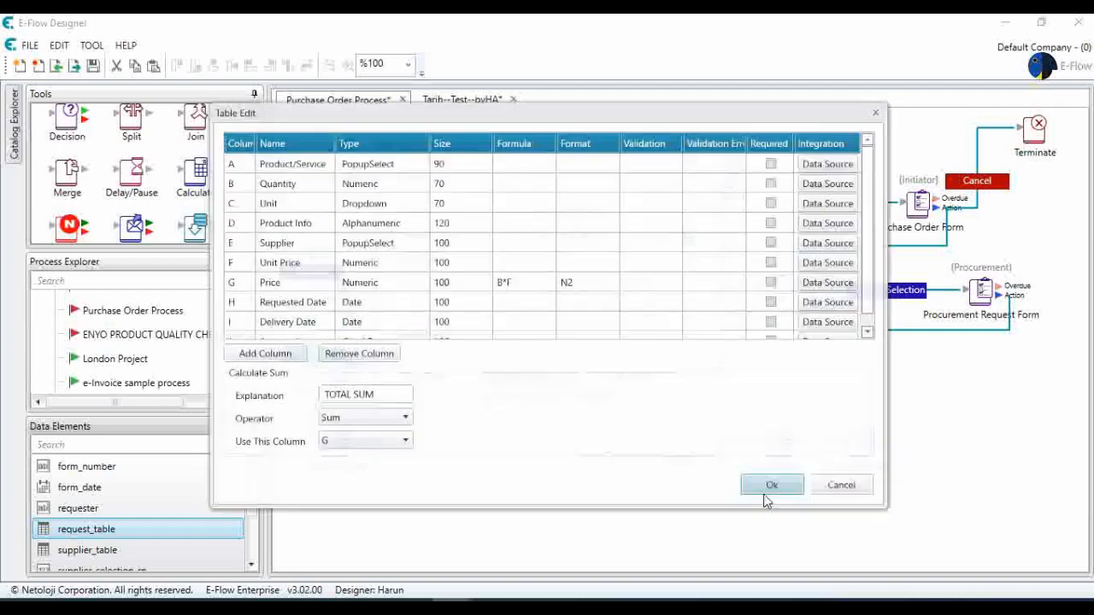
left_click(775, 488)
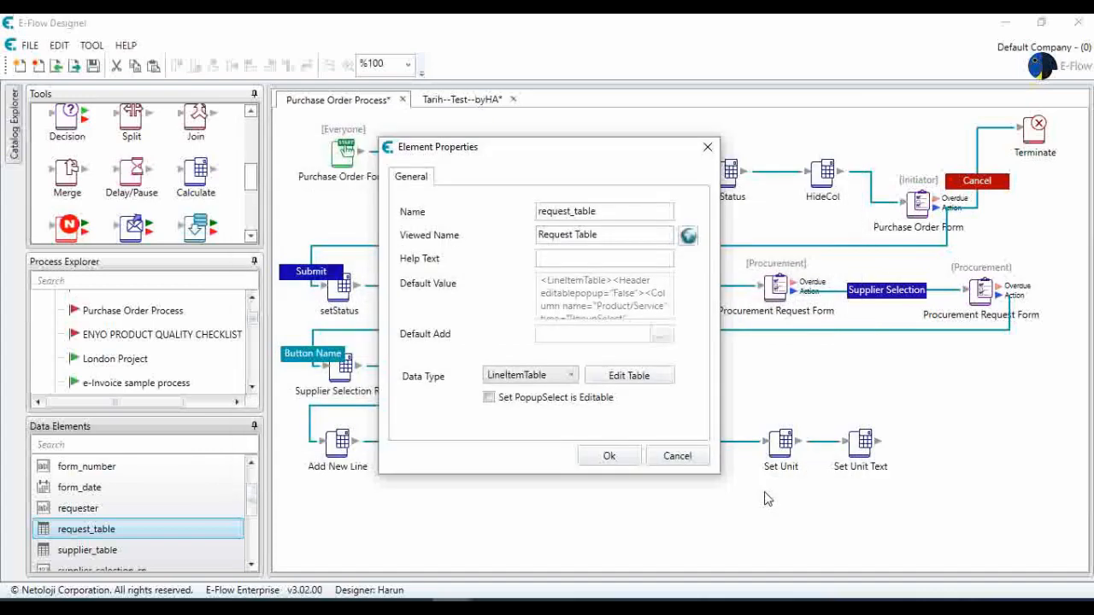
left_click(609, 458)
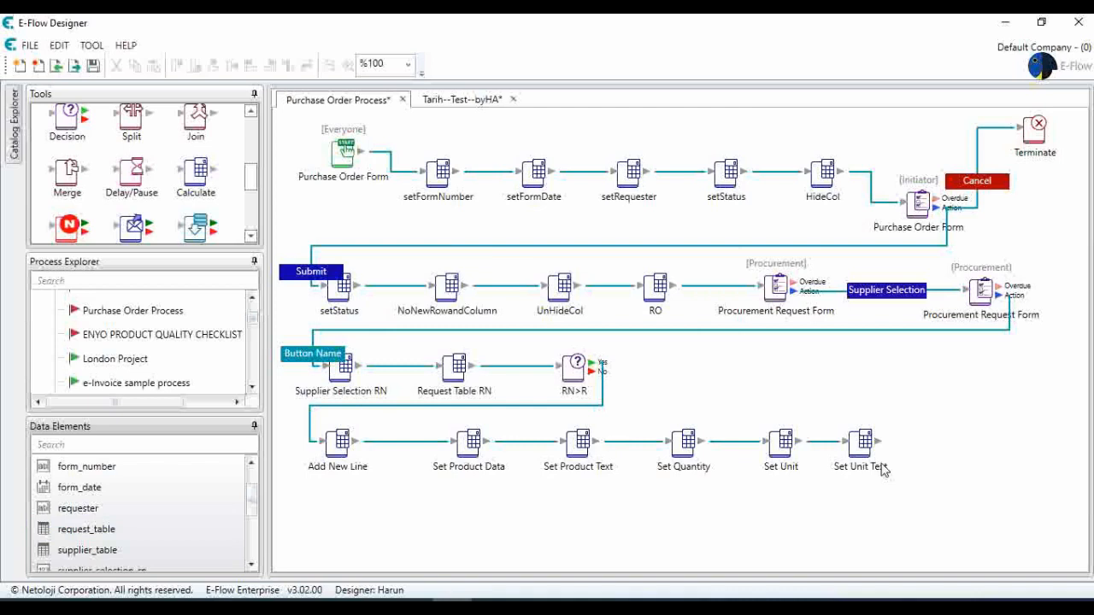
left_click(779, 443)
left_click_drag(777, 443, 953, 447)
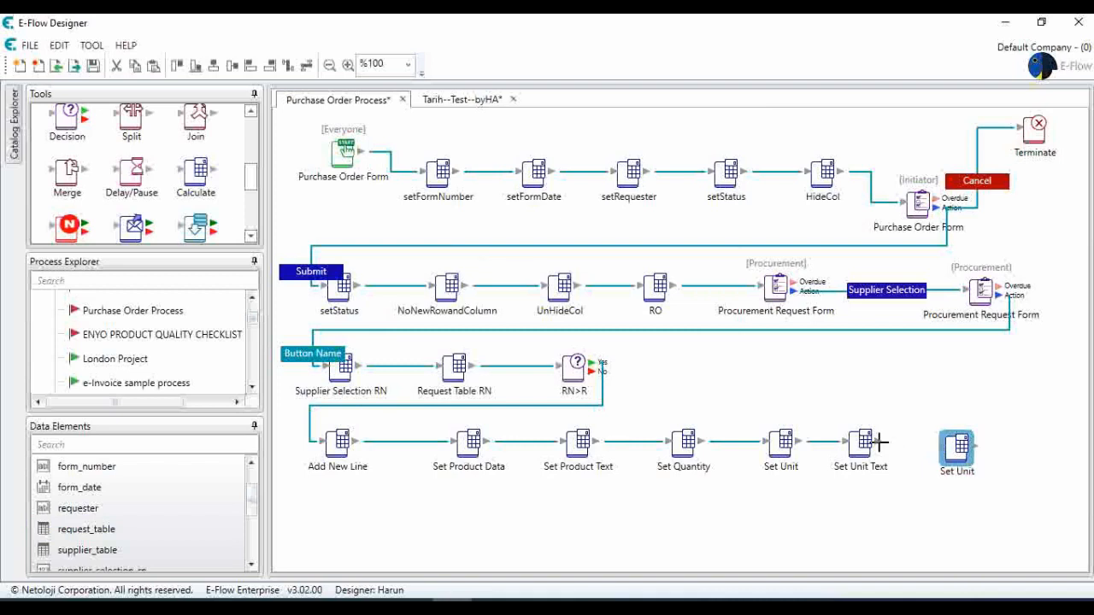
left_click(879, 441)
left_click_drag(889, 453, 964, 440)
- Change the description of the new Set Unit copy to Set Product Info
double_click(964, 440)
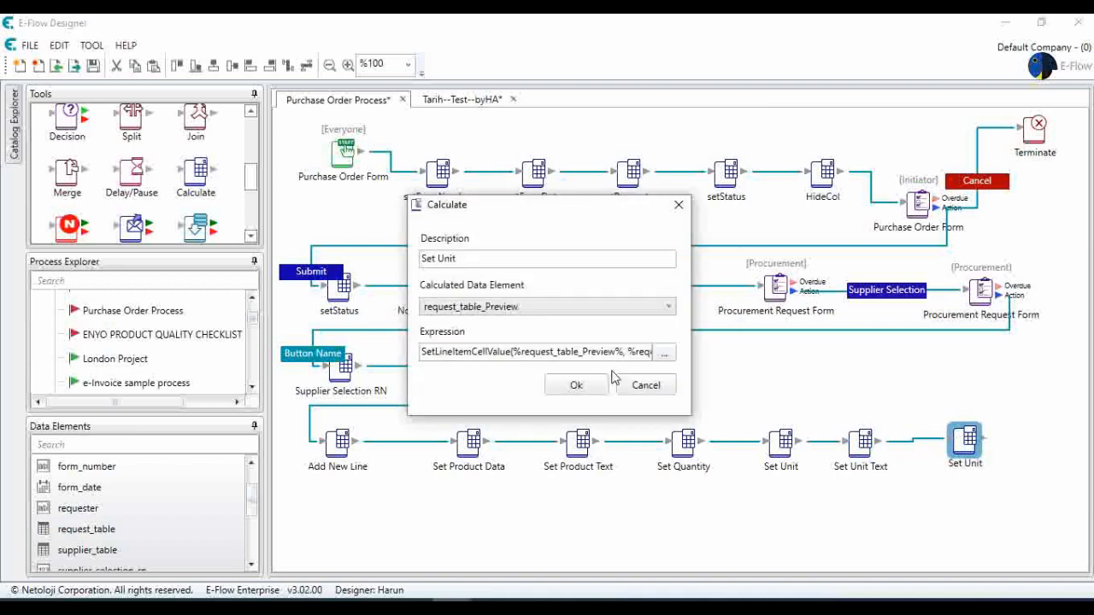
left_click(508, 257)
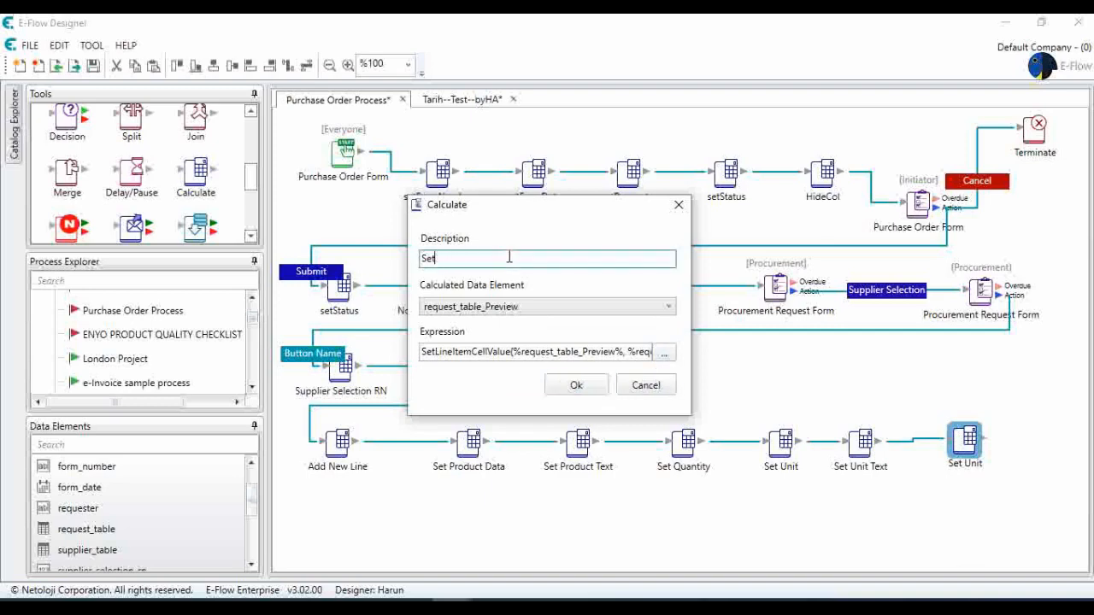
type("Product Ibf")
- Set both col arguments in the Set Product Info formula to 3 and save the step
left_click(664, 352)
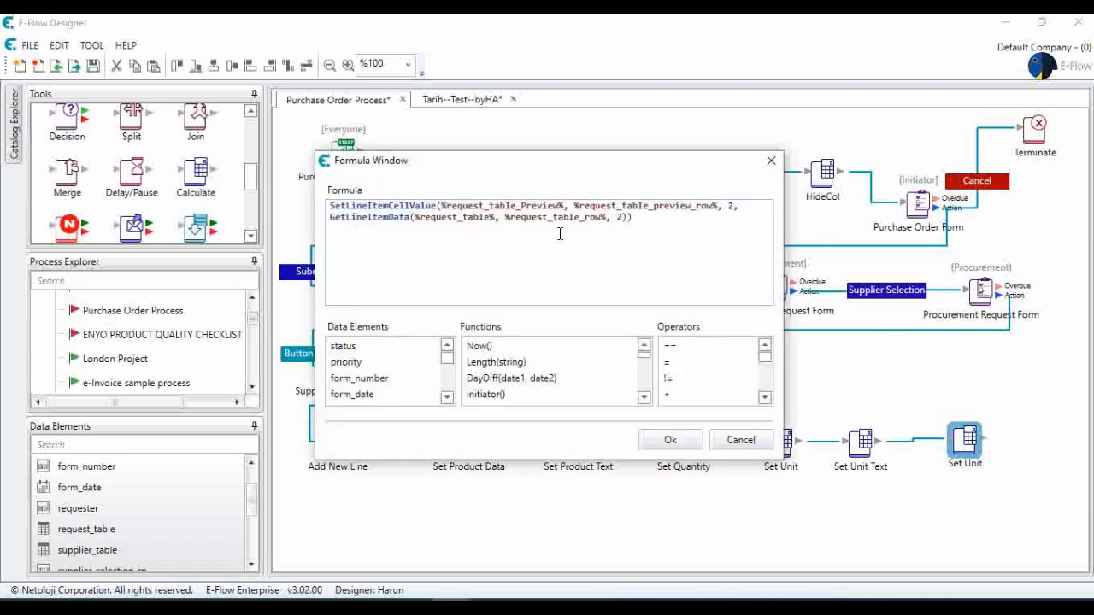
left_click(730, 206)
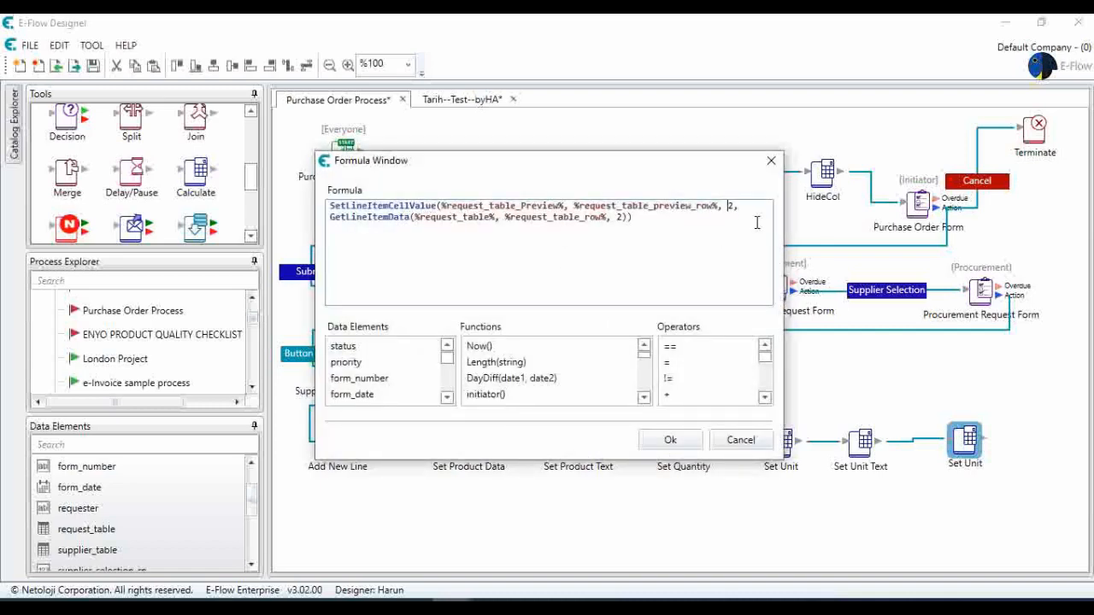
key("Delete")
type("3")
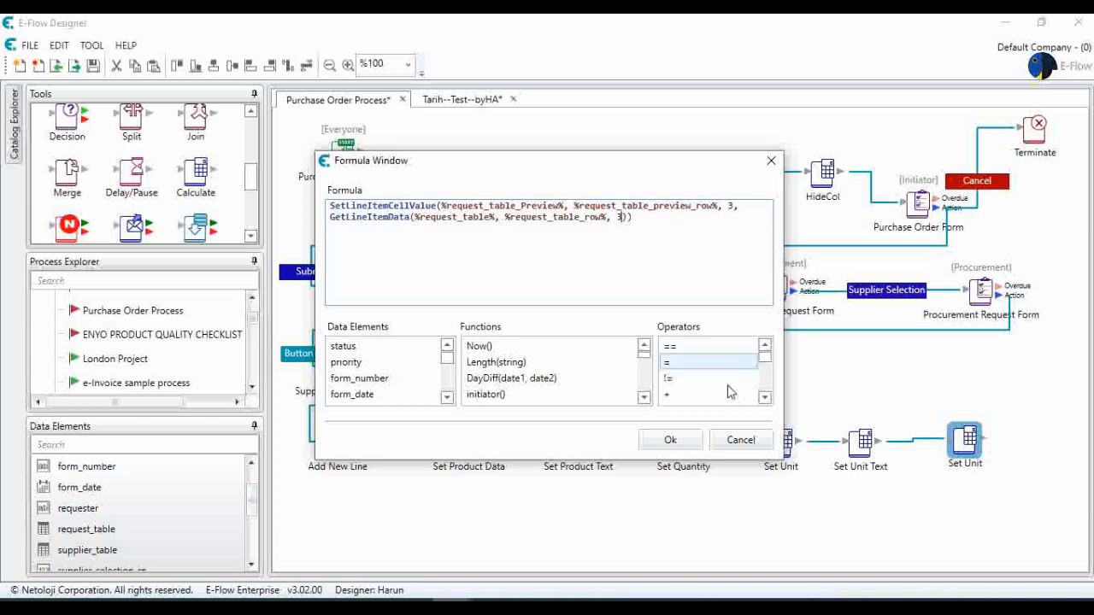
left_click(670, 440)
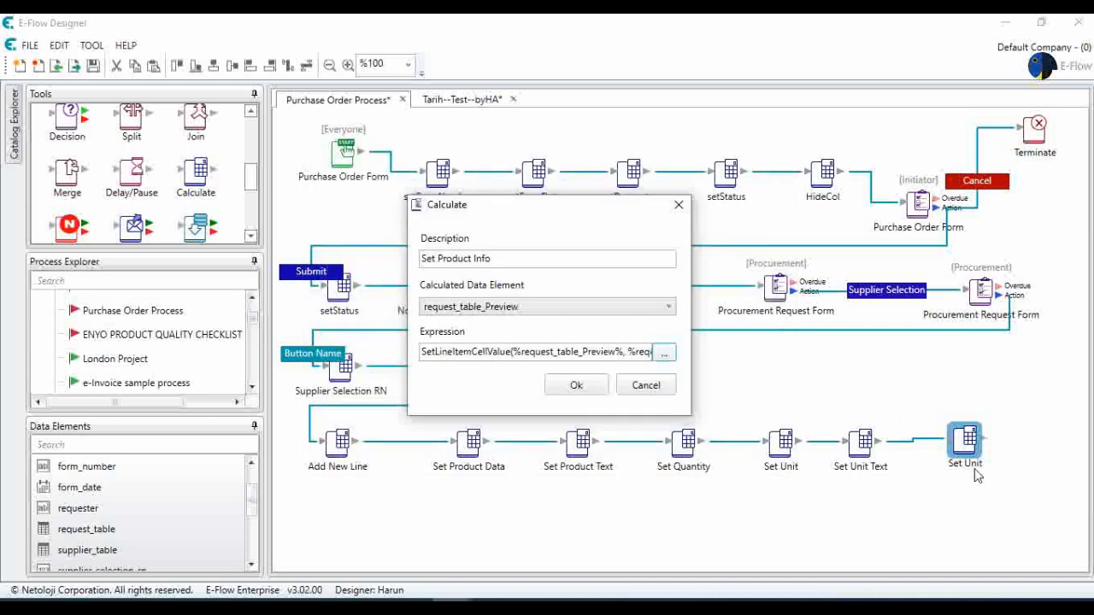
left_click(577, 385)
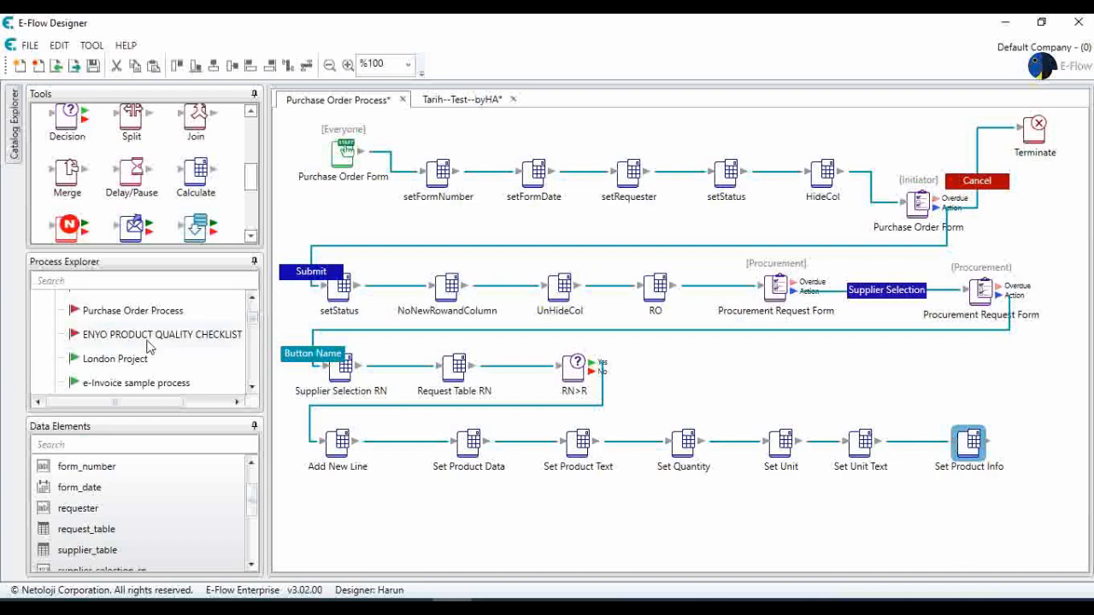
- Review the columns of request_table to find the one that follows Product Info
double_click(104, 531)
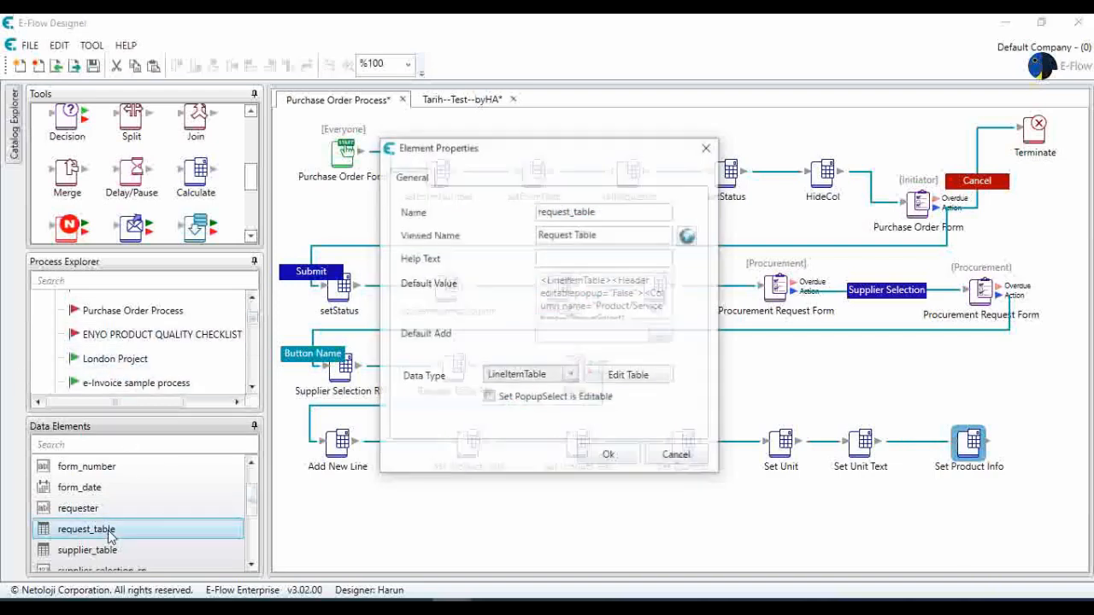
left_click(629, 377)
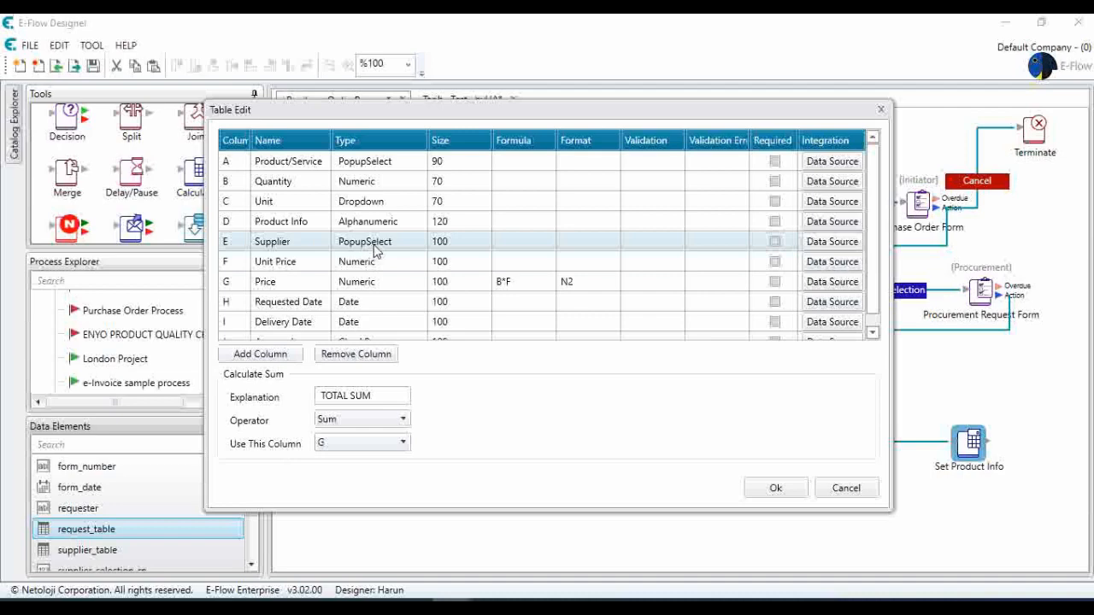
left_click(762, 485)
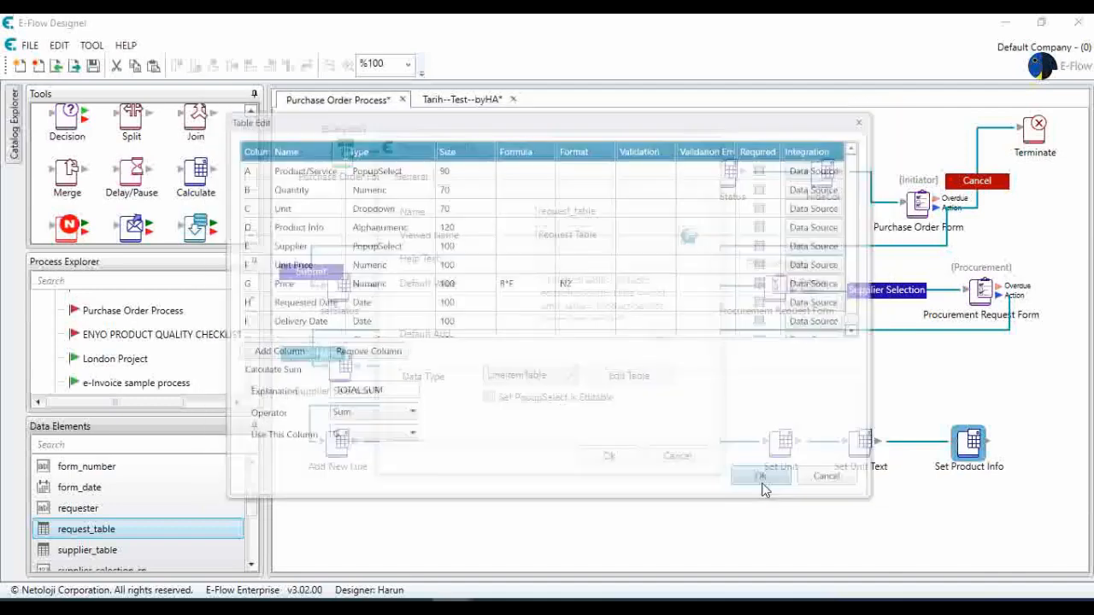
left_click(611, 457)
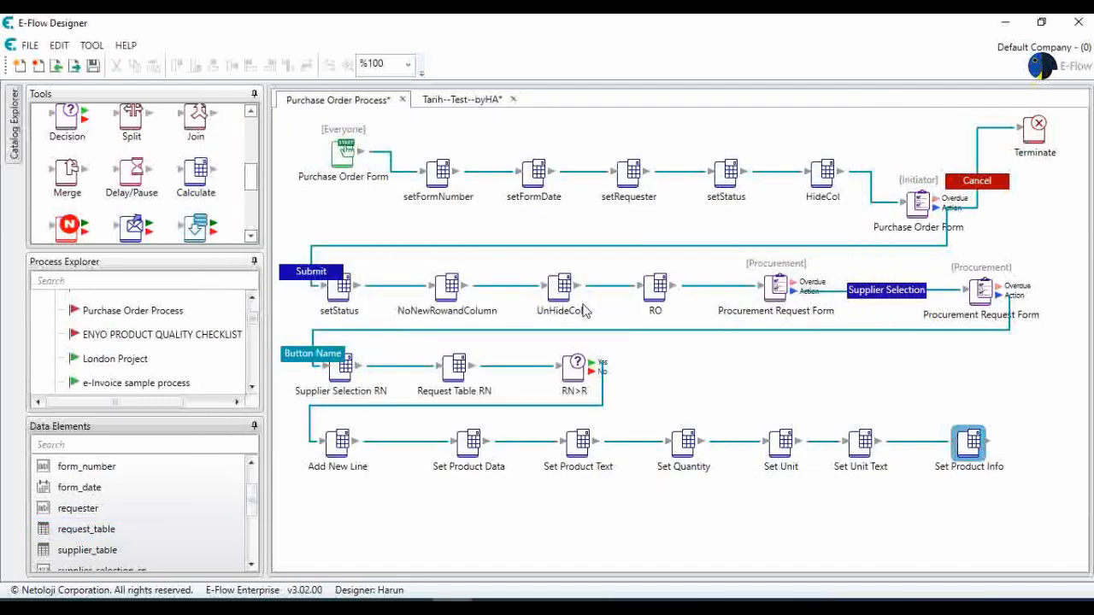
- Duplicate the Set Product Info step, place the copy below Add New Line, and connect the original to it
left_click(750, 454)
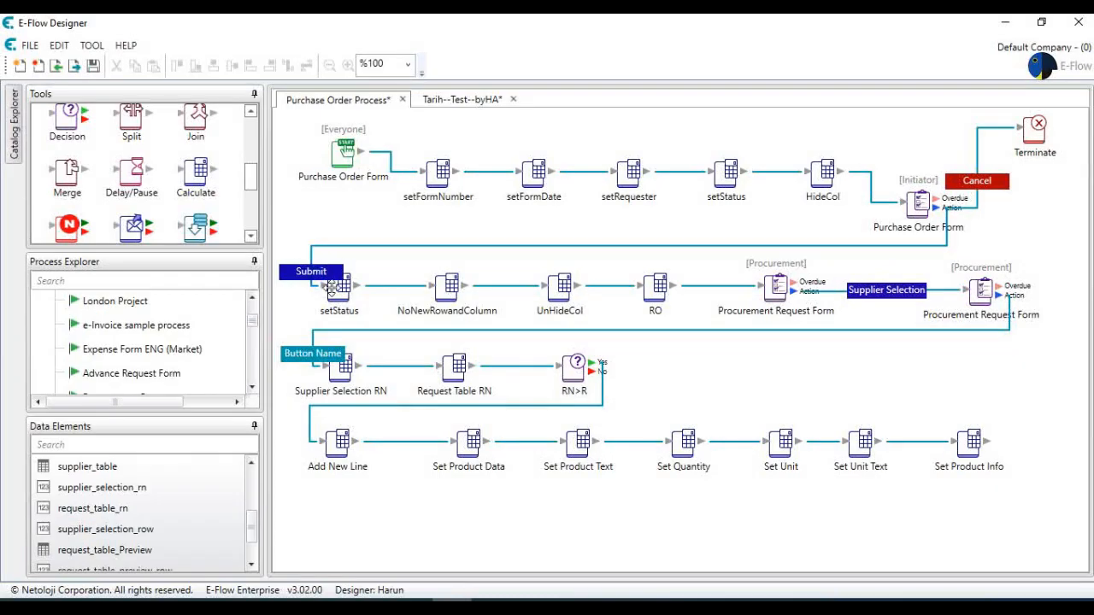
left_click(961, 450)
key("ctrl+c")
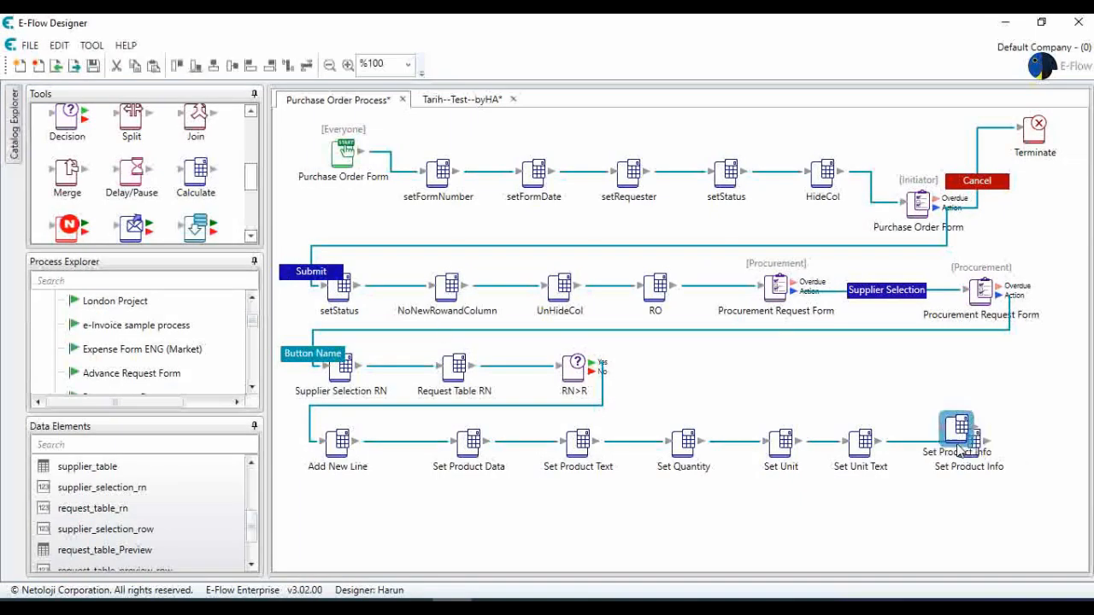
key("ctrl+v")
left_click_drag(684, 525, 353, 526)
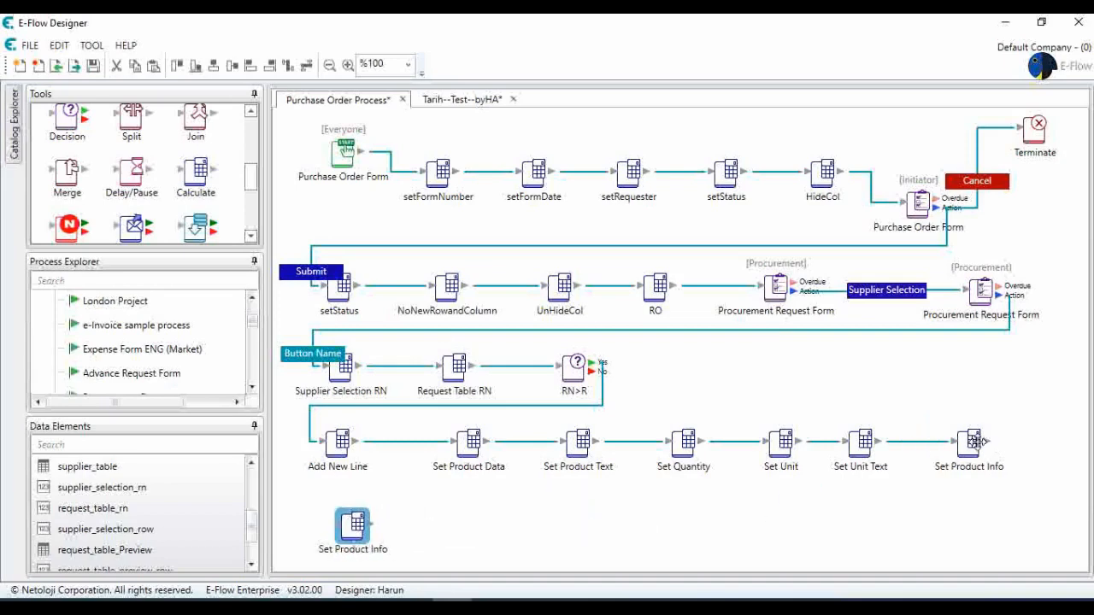
left_click_drag(989, 442, 363, 523)
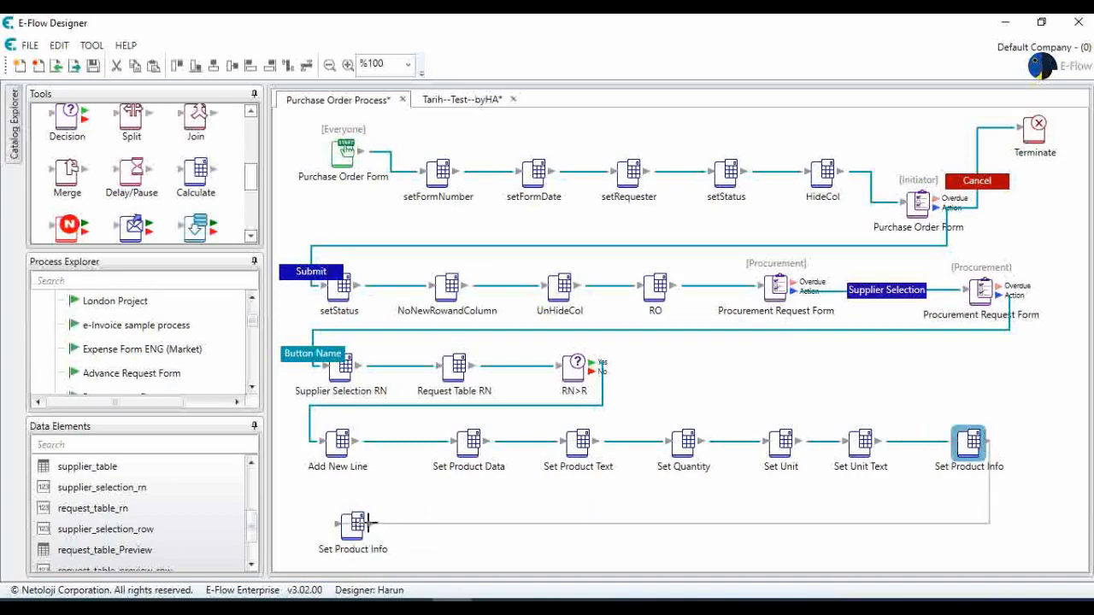
double_click(355, 523)
left_click(637, 385)
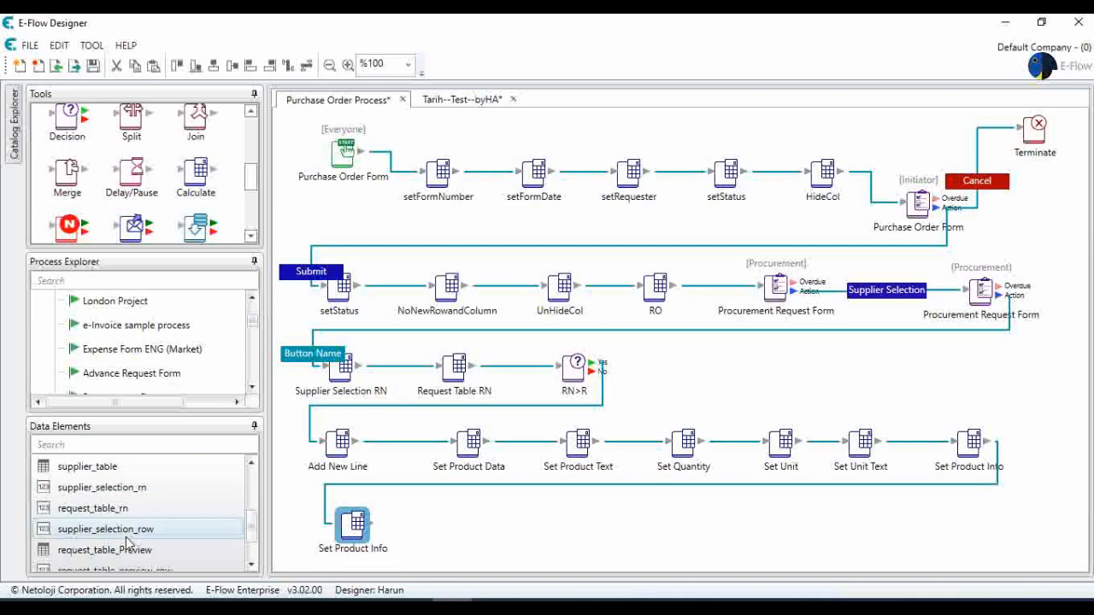
- Check the Supplier column's position in request_table, and open the duplicated Set Product Info step
scroll(129, 530, "up", 1)
left_click(123, 509)
double_click(122, 511)
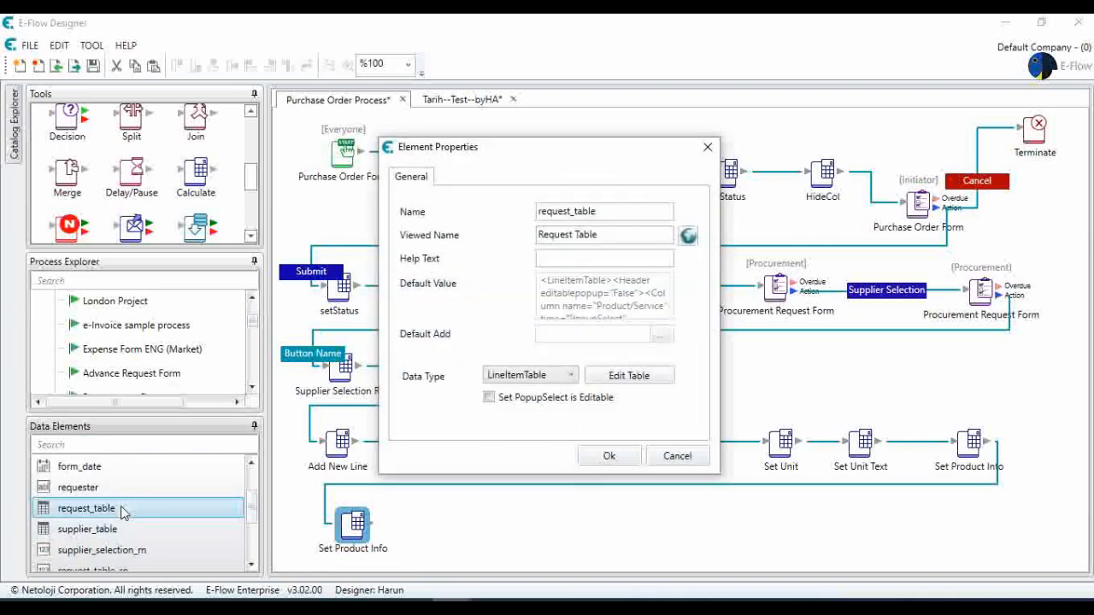
left_click(625, 383)
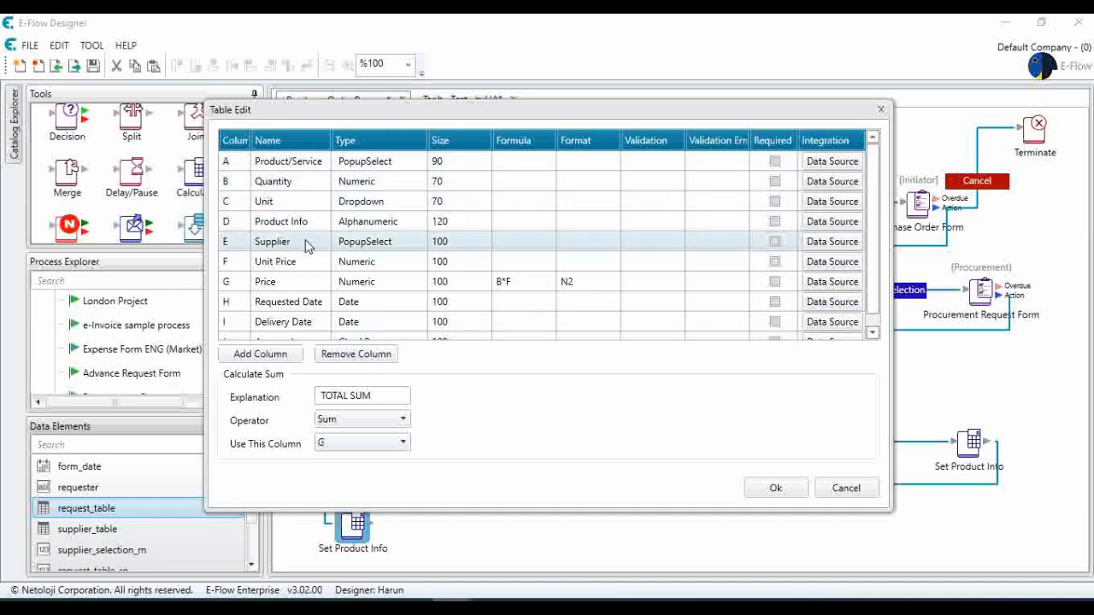
left_click(773, 488)
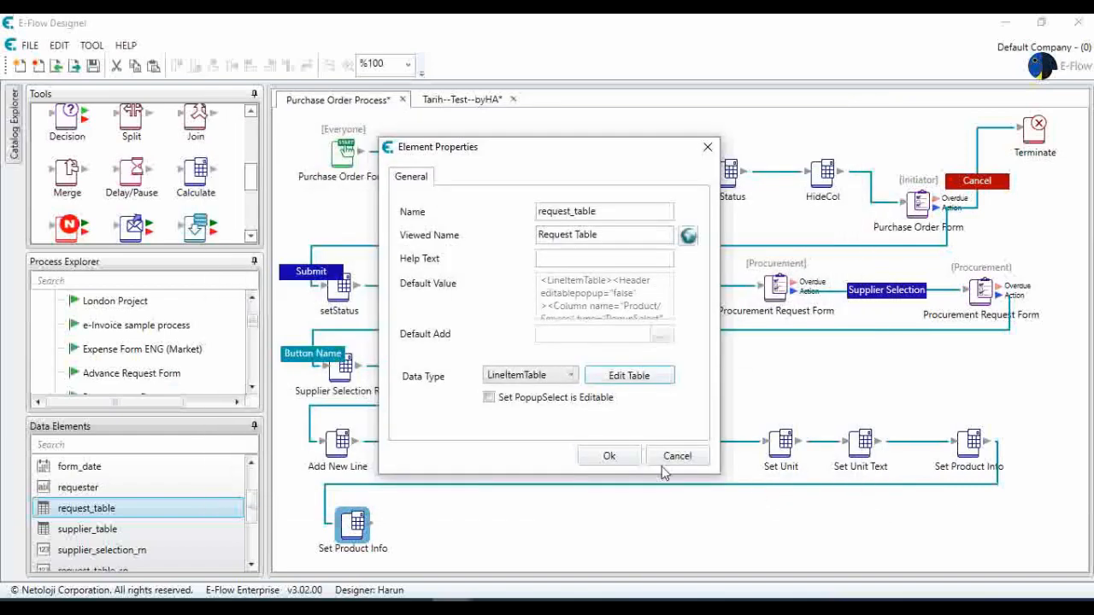
left_click(609, 456)
double_click(354, 525)
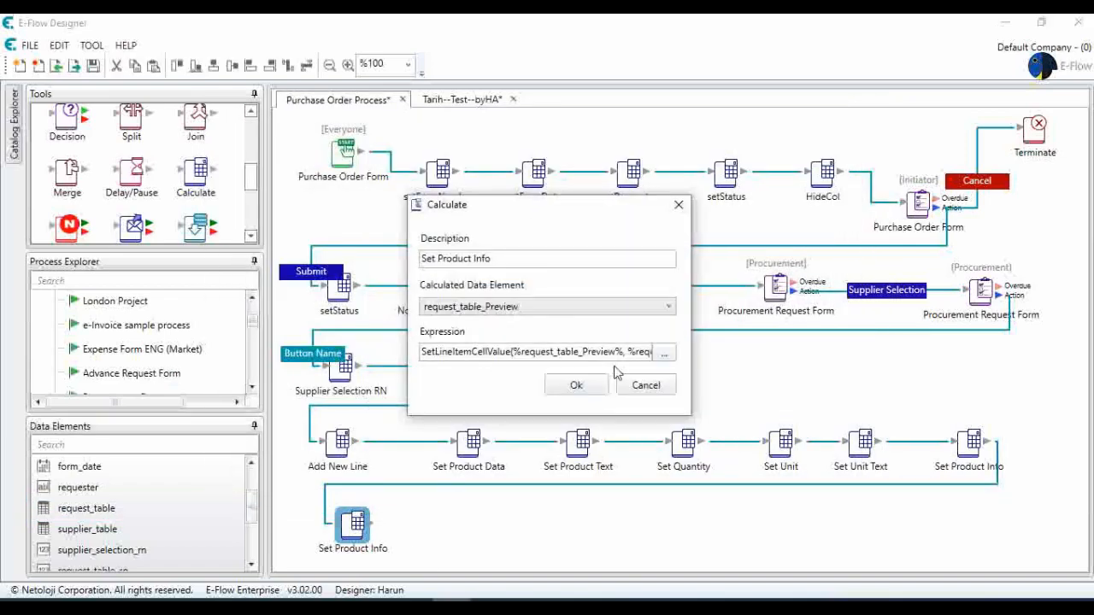
left_click(664, 352)
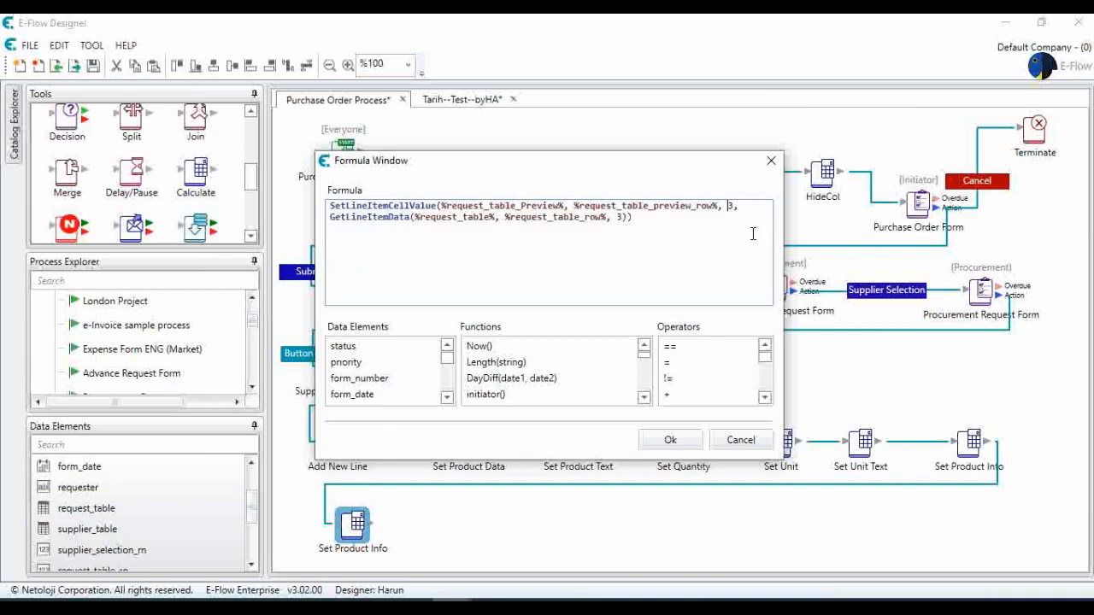
double_click(454, 220)
left_click(415, 219)
left_click_drag(437, 220, 491, 222)
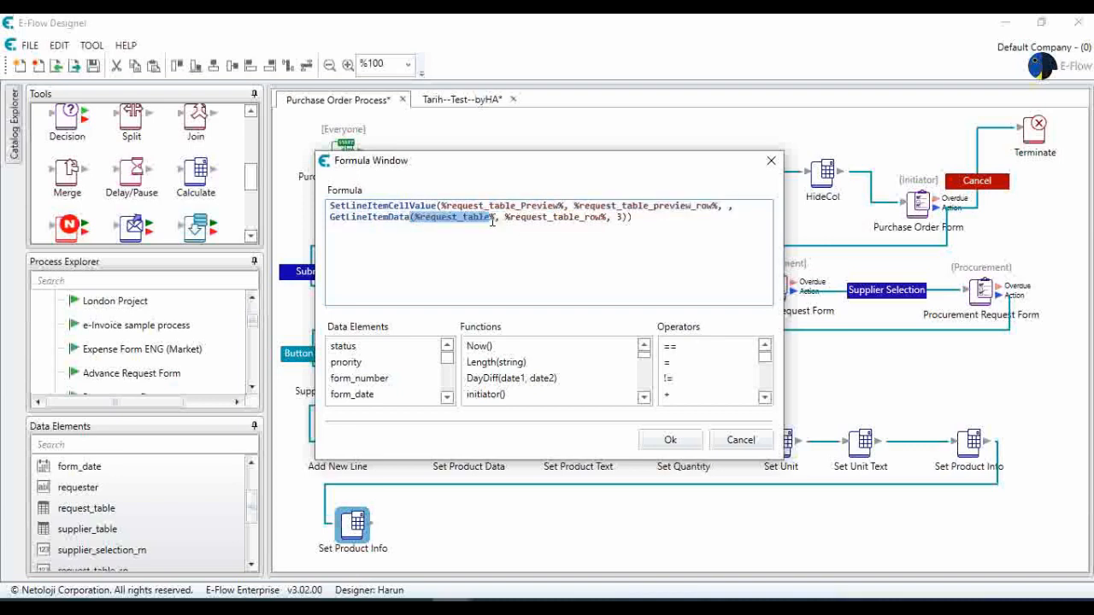
key("Delete")
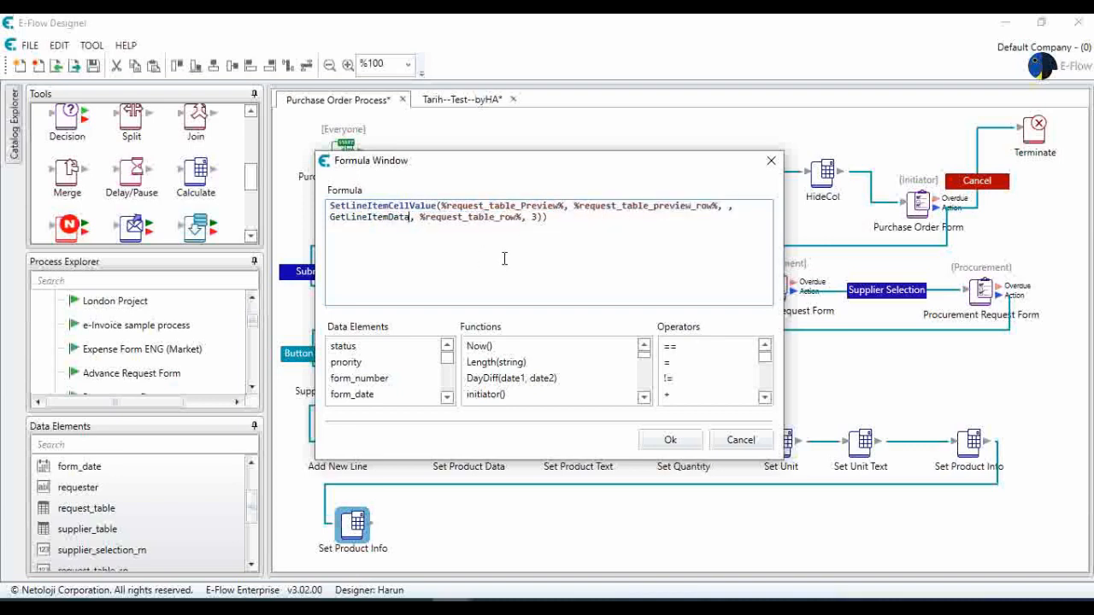
left_click(447, 397)
left_click(447, 398)
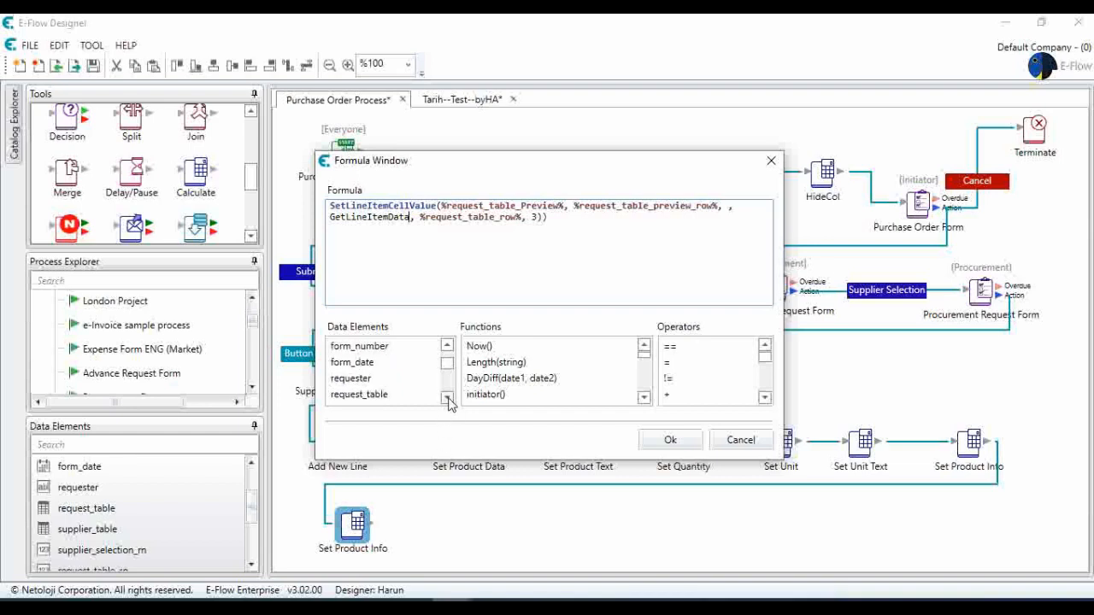
left_click(448, 397)
left_click(447, 397)
double_click(411, 384)
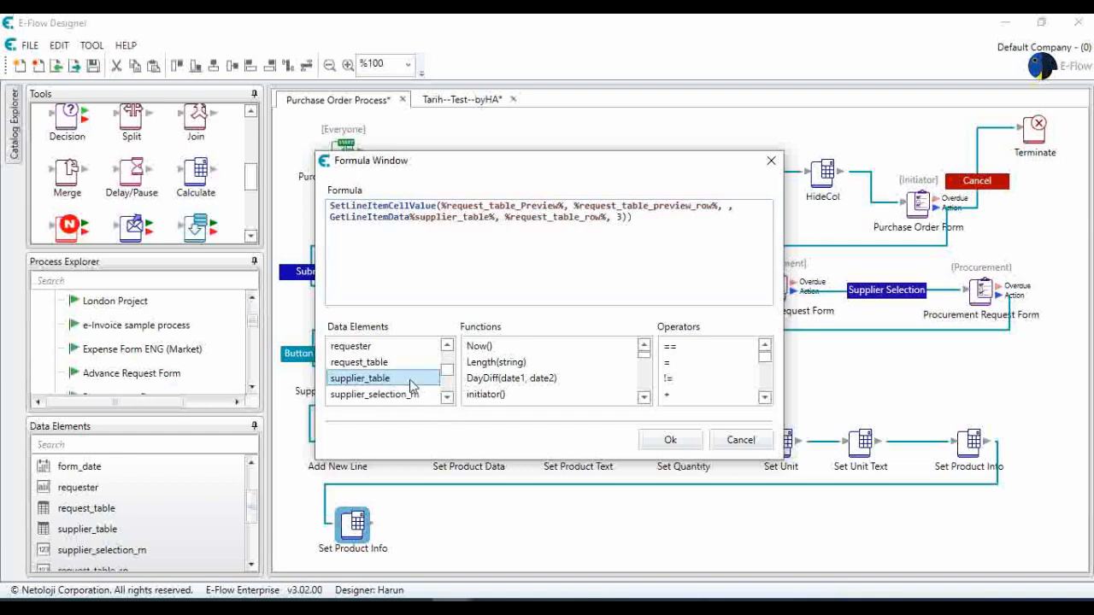
left_click(416, 218)
key("BackSpace")
type("(")
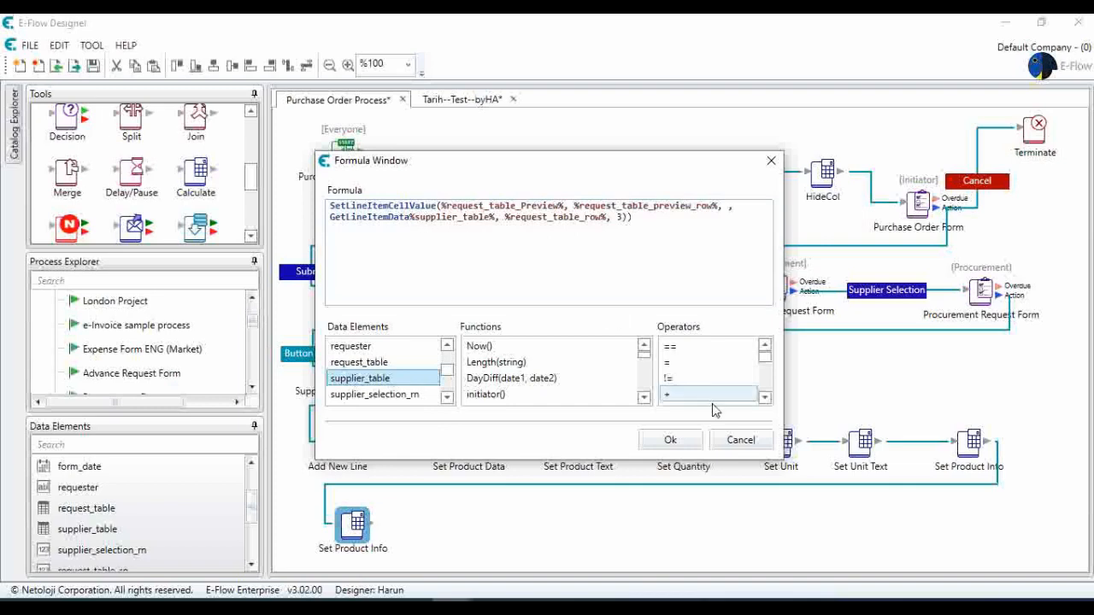
left_click(741, 439)
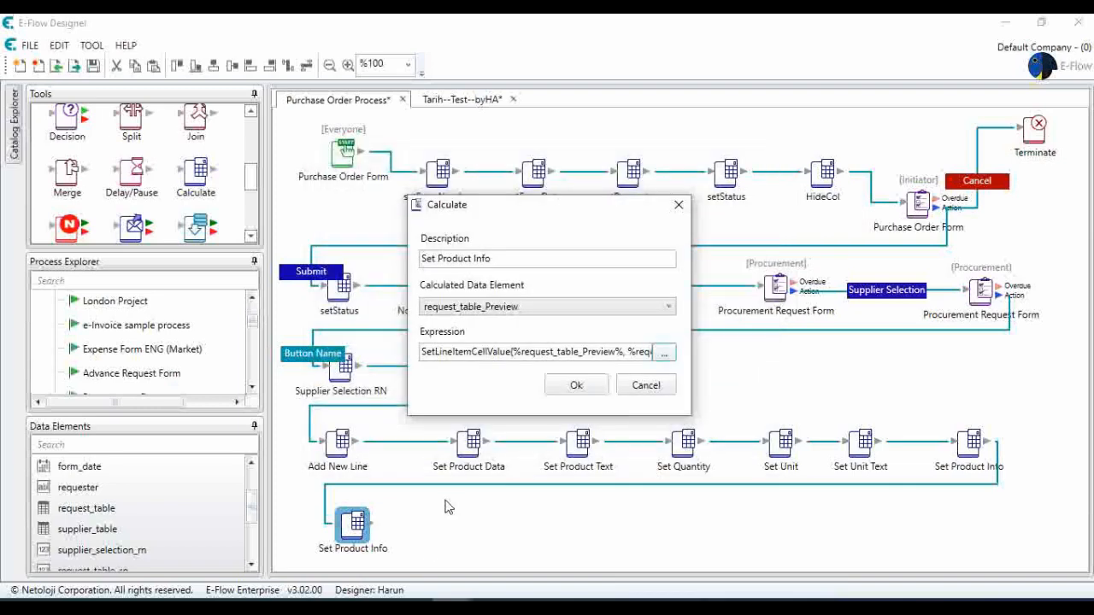
- In the copy's formula, set the SetLineItemCellValue column to 4 and replace request_table with supplier_table in GetLineItemData
left_click(664, 353)
left_click(419, 220)
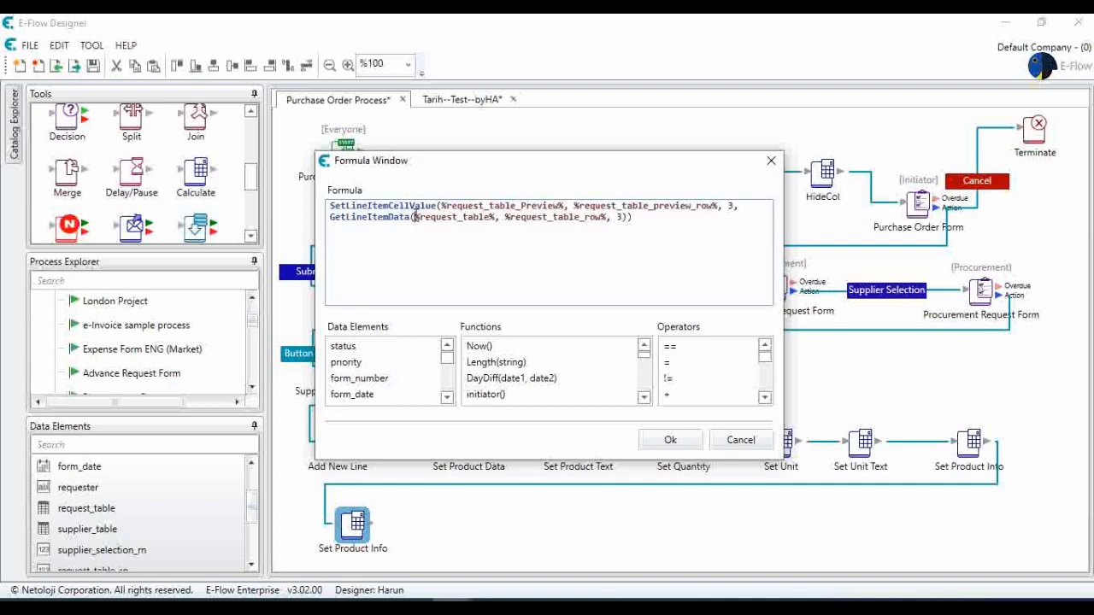
key("shift+Right")
key("shift+Right")
key("shift+Right")
key("shift+Right")
key("shift+Right")
key("shift+Right")
key("shift+Right")
key("shift+Right")
key("shift+Right")
key("shift+Right")
key("shift+Right")
key("shift+Right")
key("shift+Right")
key("shift+Right")
key("shift+Right")
key("shift+Right")
key("shift+Right")
key("shift+Right")
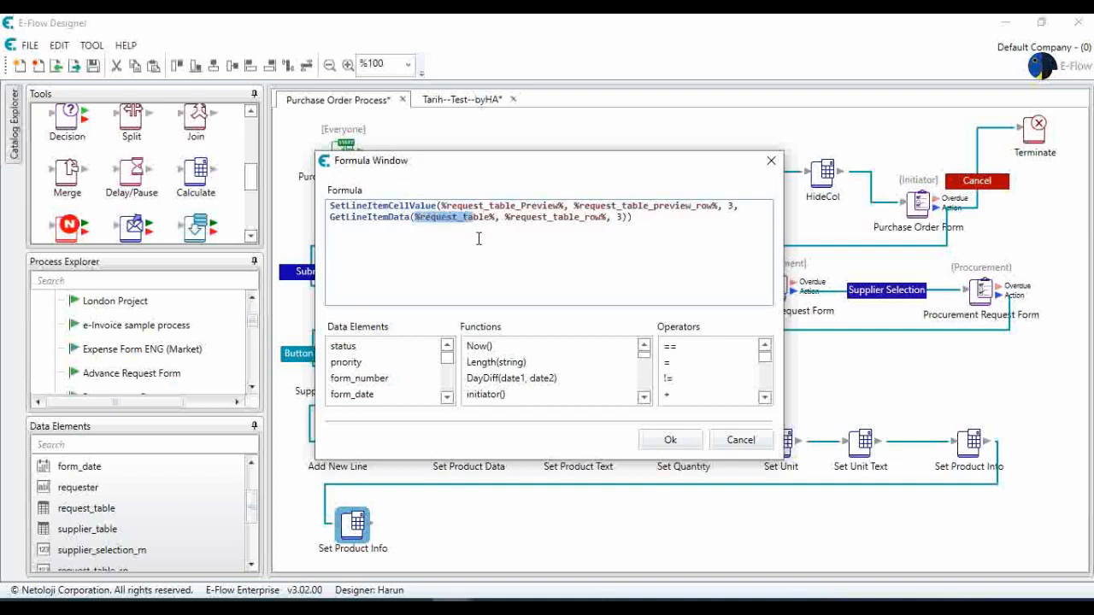
key("shift+Left")
key("shift+Left")
left_click_drag(448, 364, 450, 374)
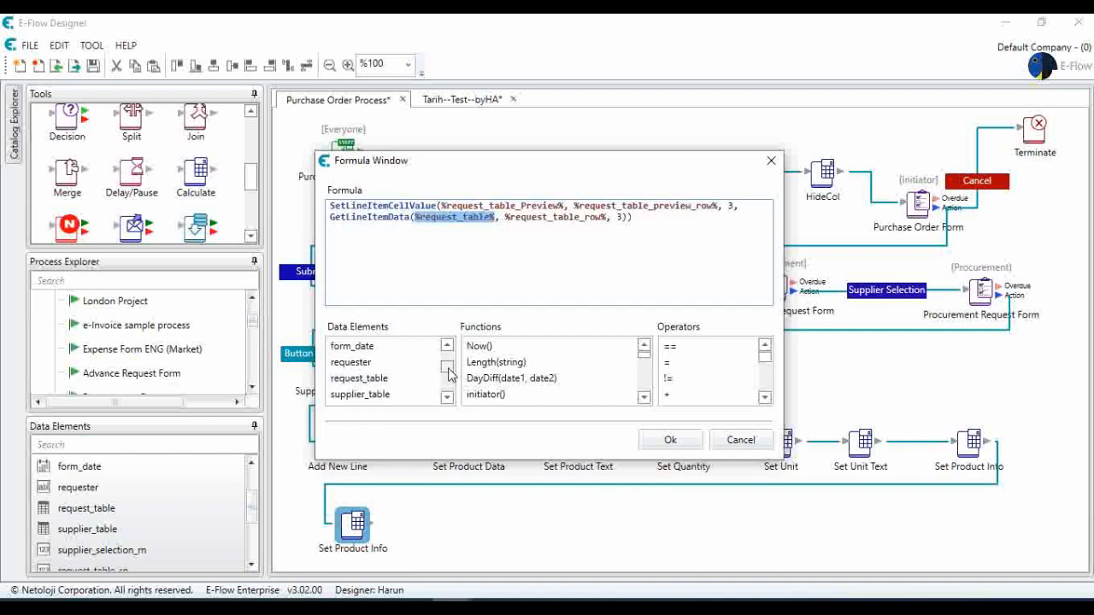
double_click(414, 396)
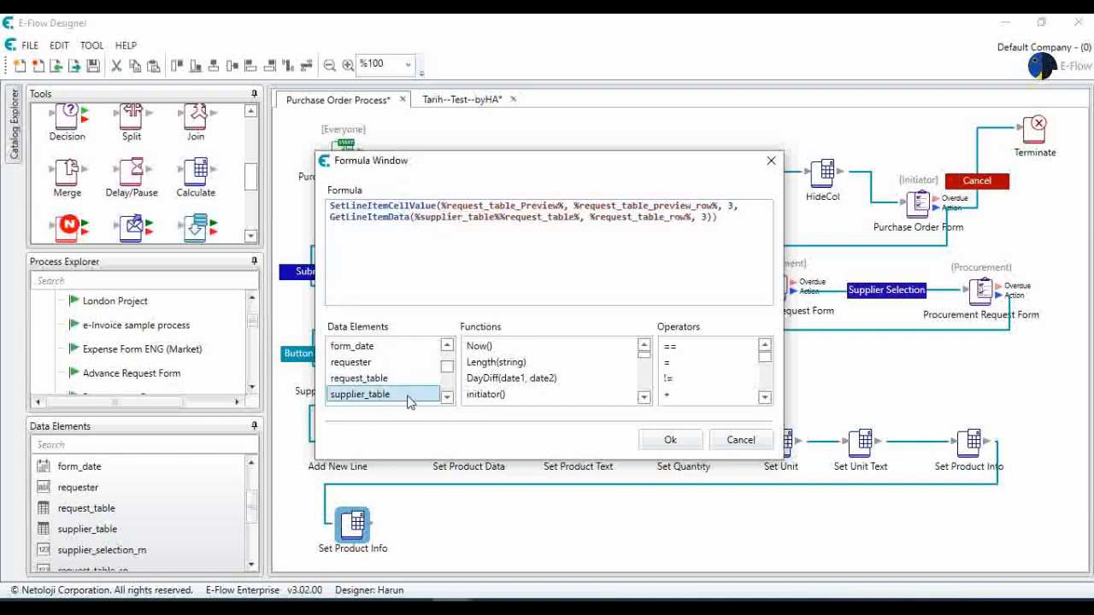
left_click(499, 218)
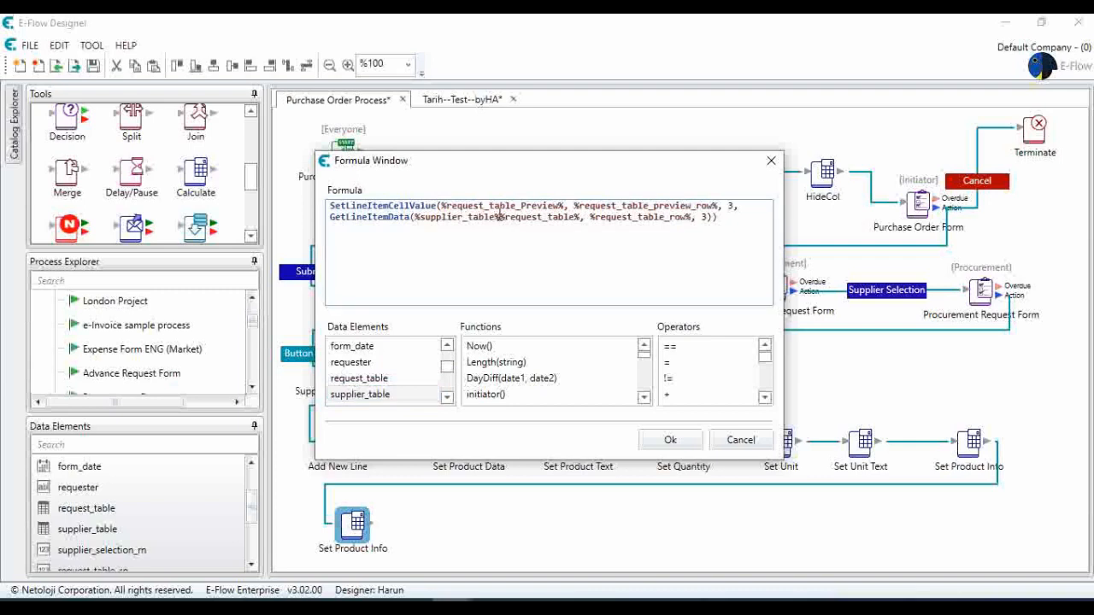
type(",")
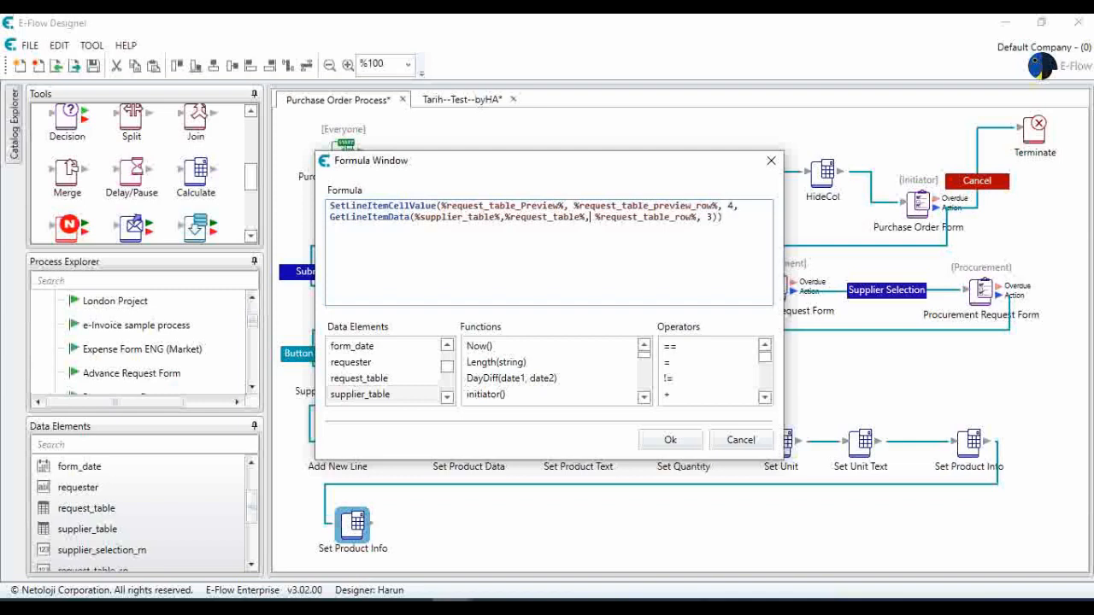
key("BackSpace")
key("BackSpace")
key("BackSpace")
key("BackSpace")
key("BackSpace")
key("BackSpace")
key("BackSpace")
key("BackSpace")
key("BackSpace")
key("BackSpace")
key("BackSpace")
key("BackSpace")
key("BackSpace")
key("BackSpace")
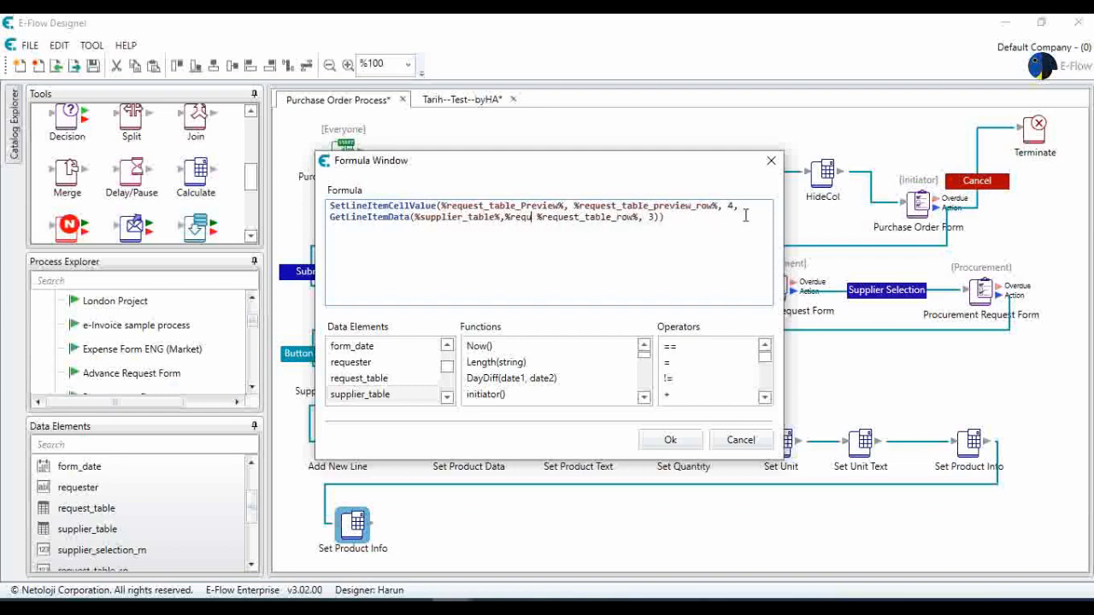
key("BackSpace")
key("BackSpace")
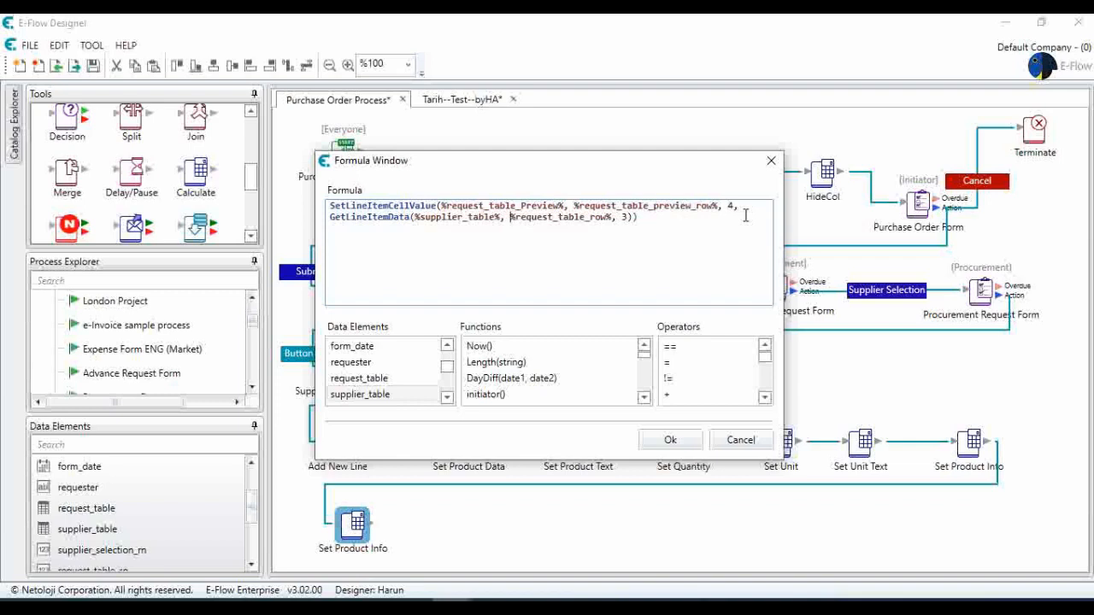
- Replace request_table_row with supplier_selection_row as the row argument of GetLineItemData
key("shift+Right")
key("shift+Right")
key("shift+Right")
key("shift+Right")
key("shift+Right")
key("shift+Right")
key("shift+Right")
key("shift+Right")
key("shift+Right")
key("shift+Right")
key("shift+Right")
key("shift+Right")
key("shift+Right")
key("shift+Right")
key("shift+Right")
key("shift+Right")
key("shift+Right")
key("shift+Right")
key("shift+Right")
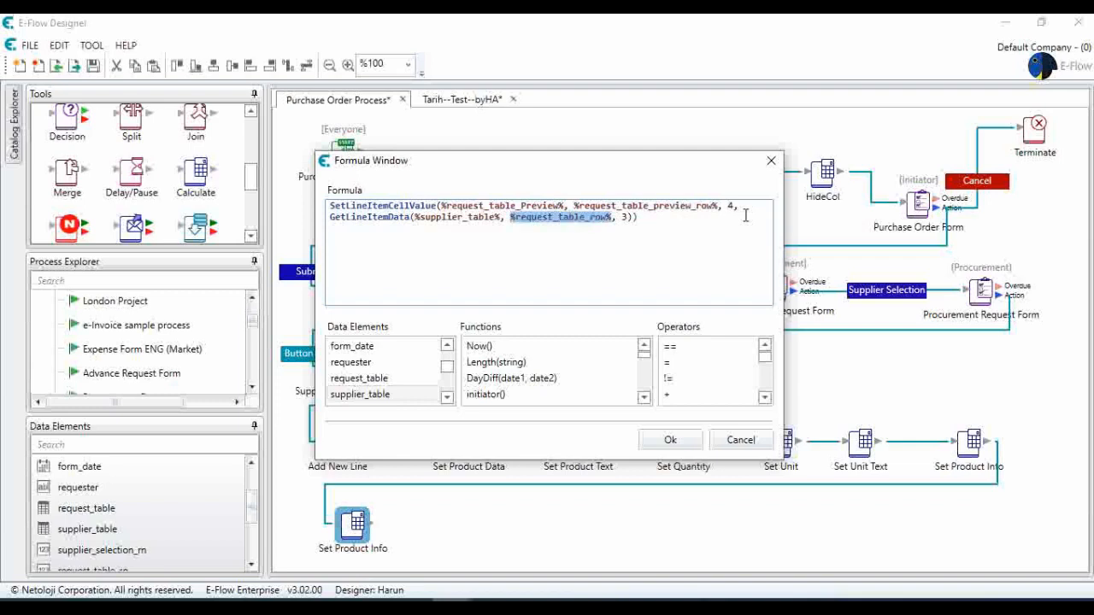
key("BackSpace")
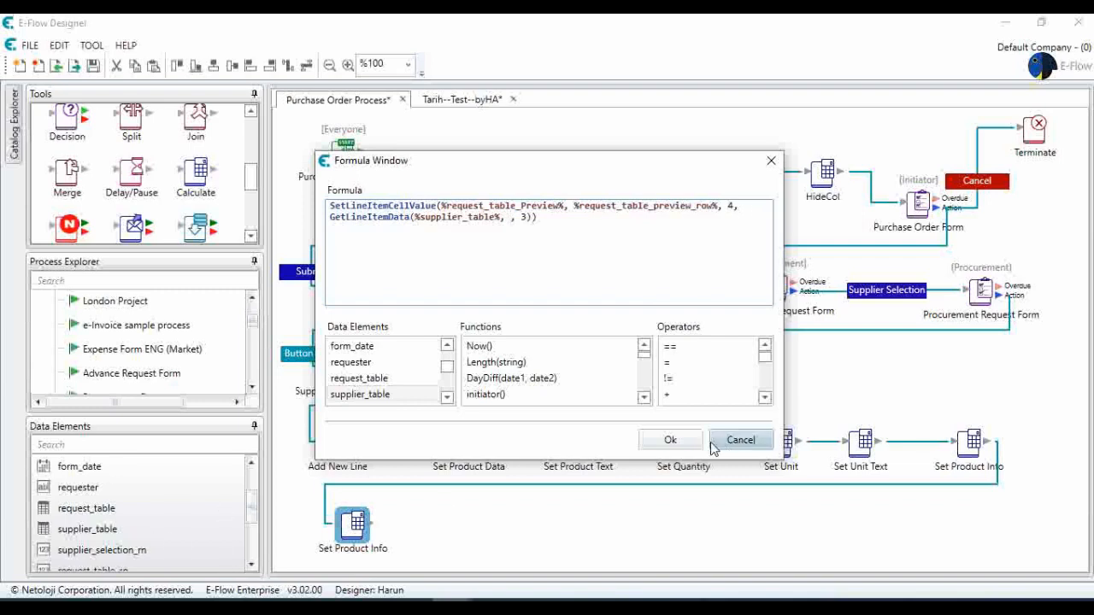
left_click(447, 397)
left_click(446, 398)
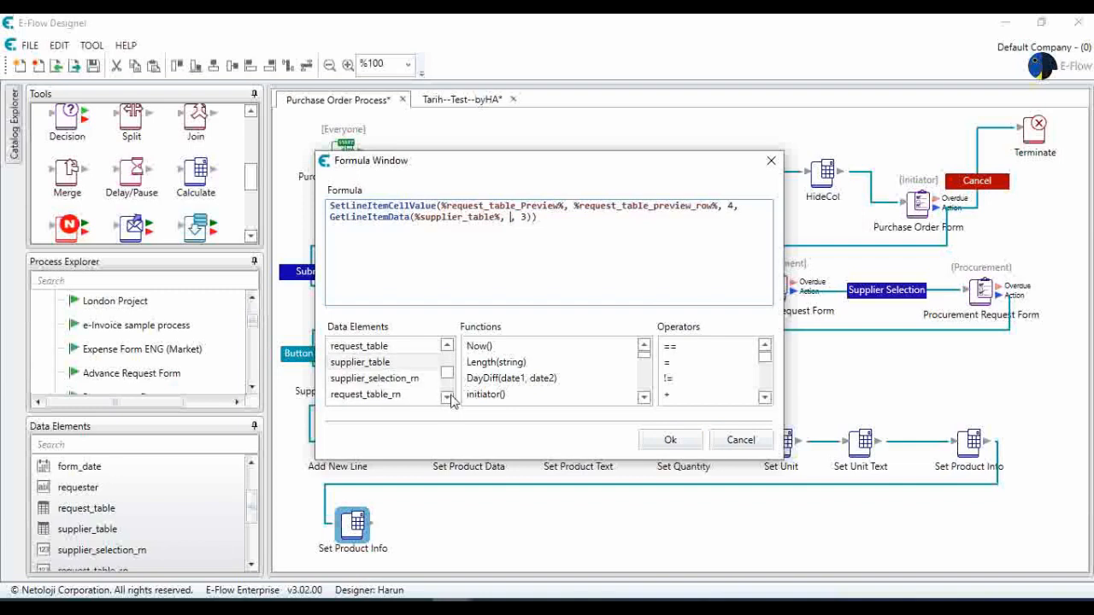
left_click(446, 397)
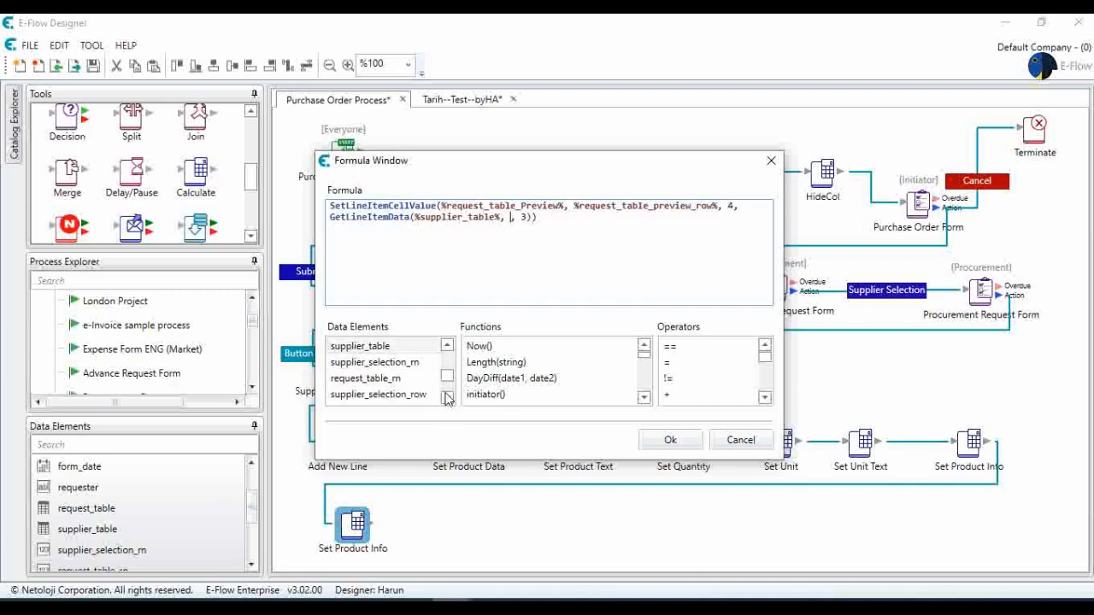
double_click(410, 395)
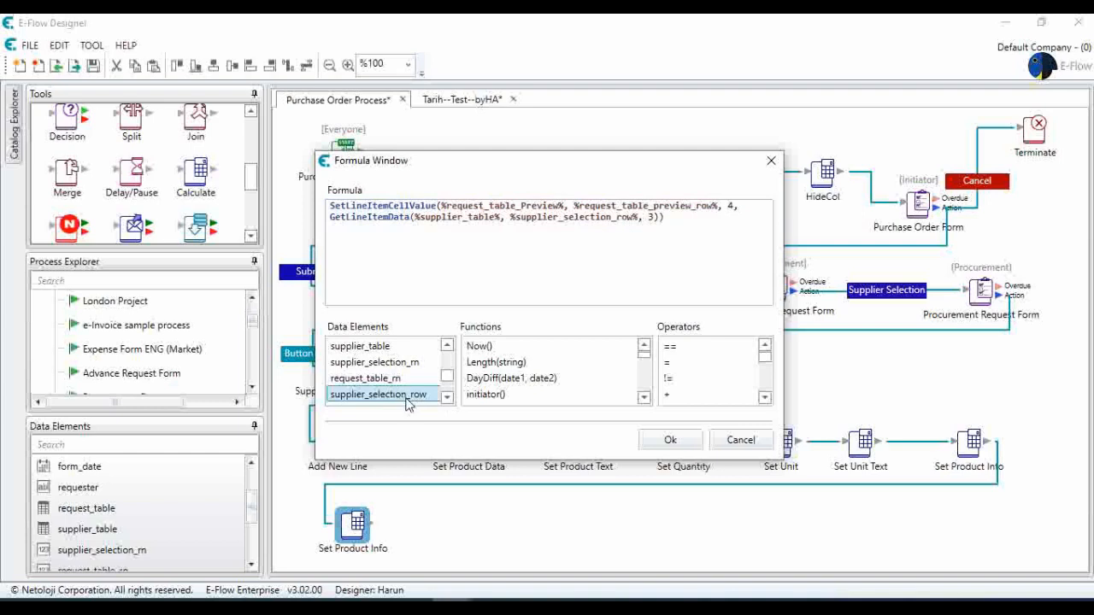
- Edit the column argument of GetLineItemData for supplier_table and accept the formula
left_click(650, 218)
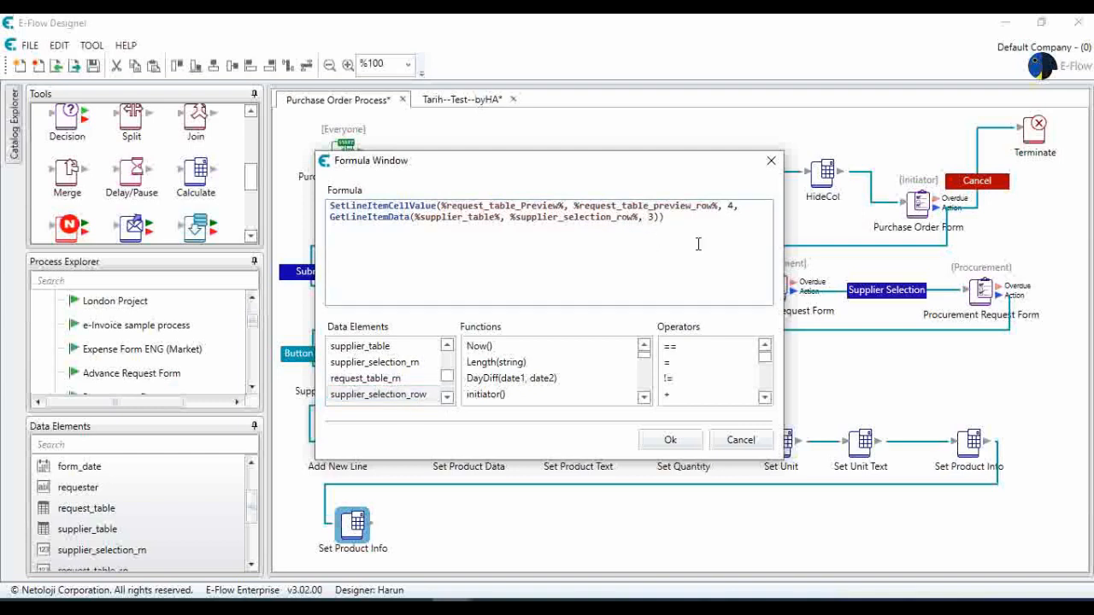
key("BackSpace")
left_click(670, 440)
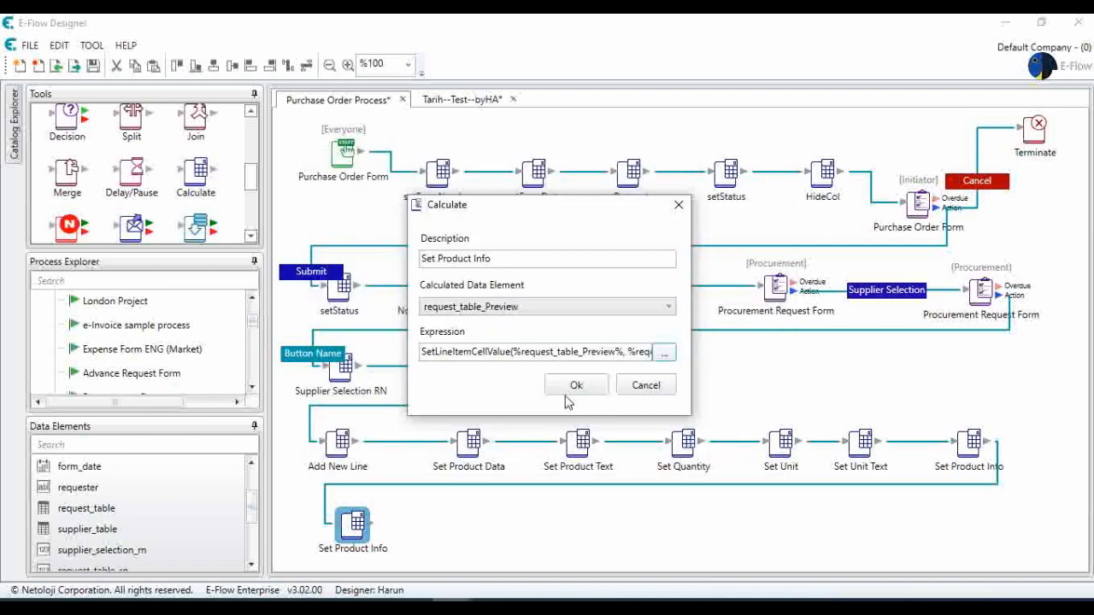
- Change the copied step's description to Set Supplier and accept the Calculate settings
left_click_drag(498, 259, 453, 258)
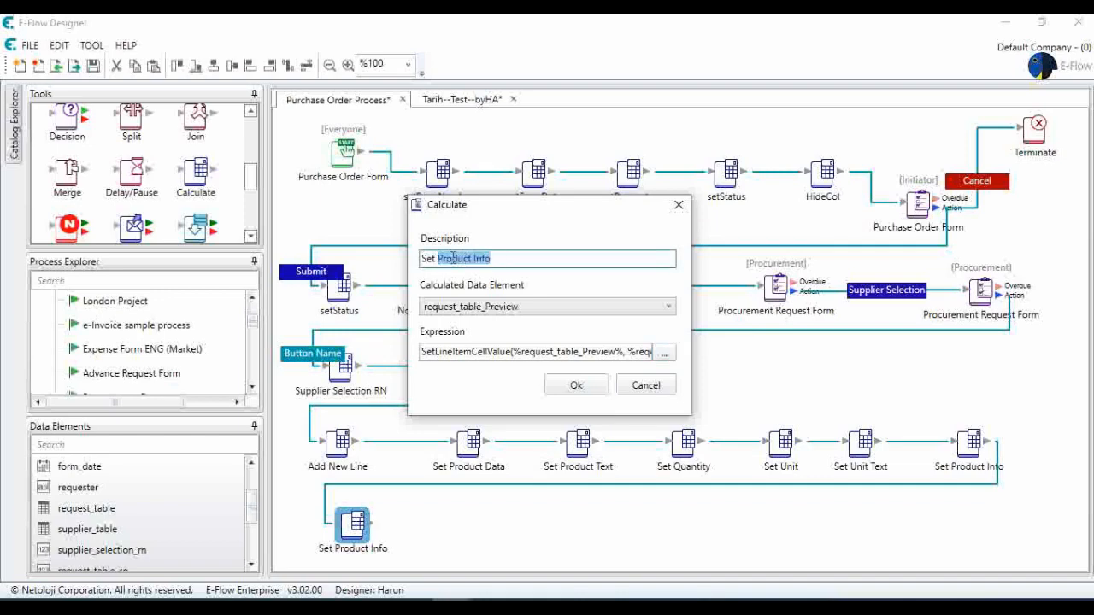
type("Su")
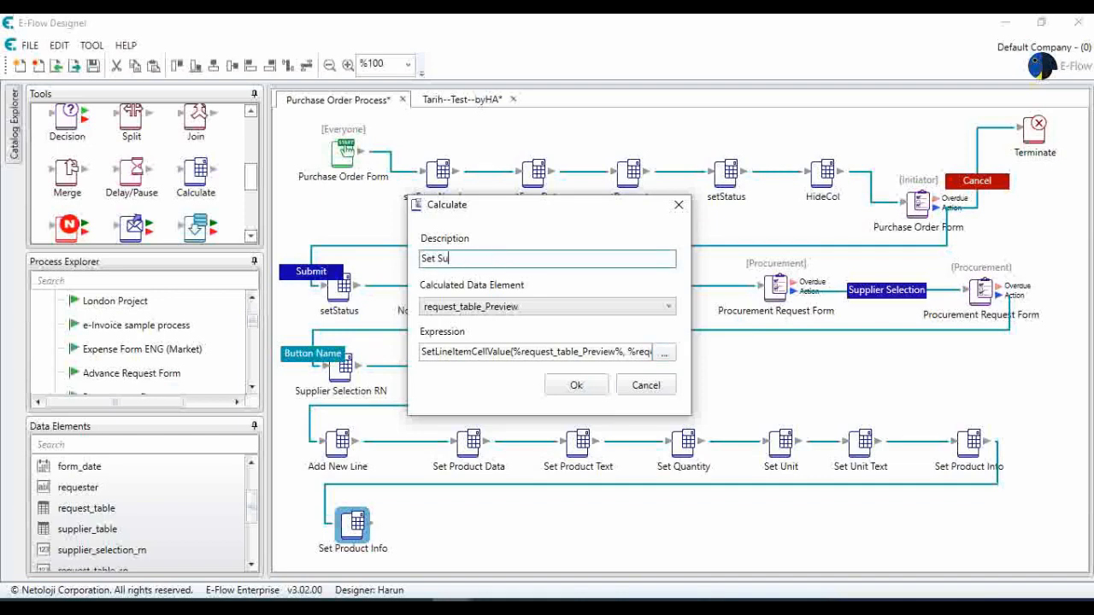
type("pplier")
left_click(576, 384)
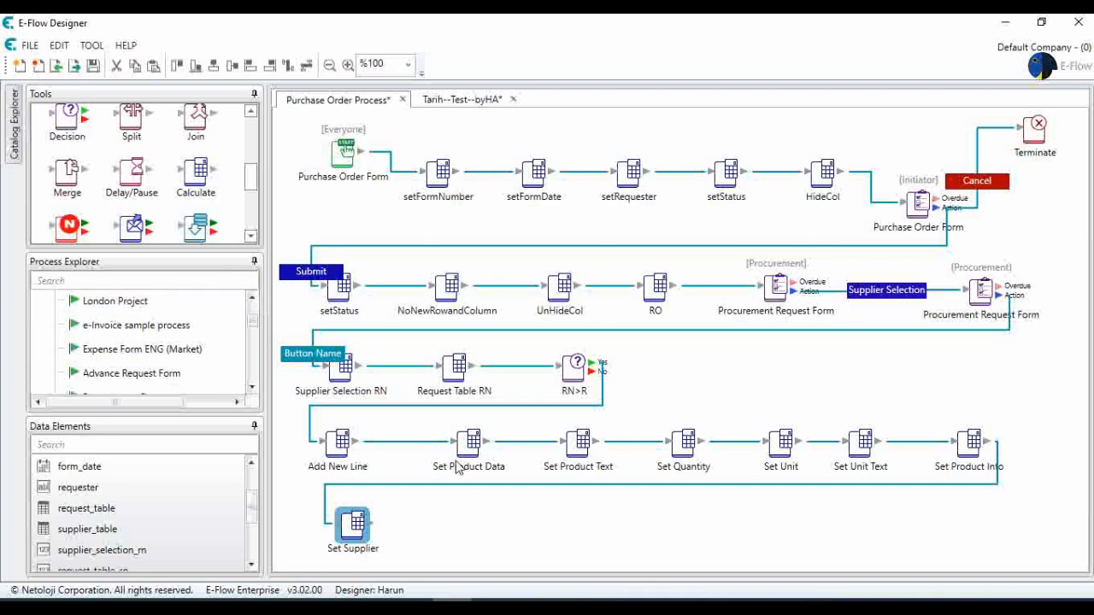
- Check the position of the Requested Date column in request_table
left_click(117, 511)
double_click(117, 511)
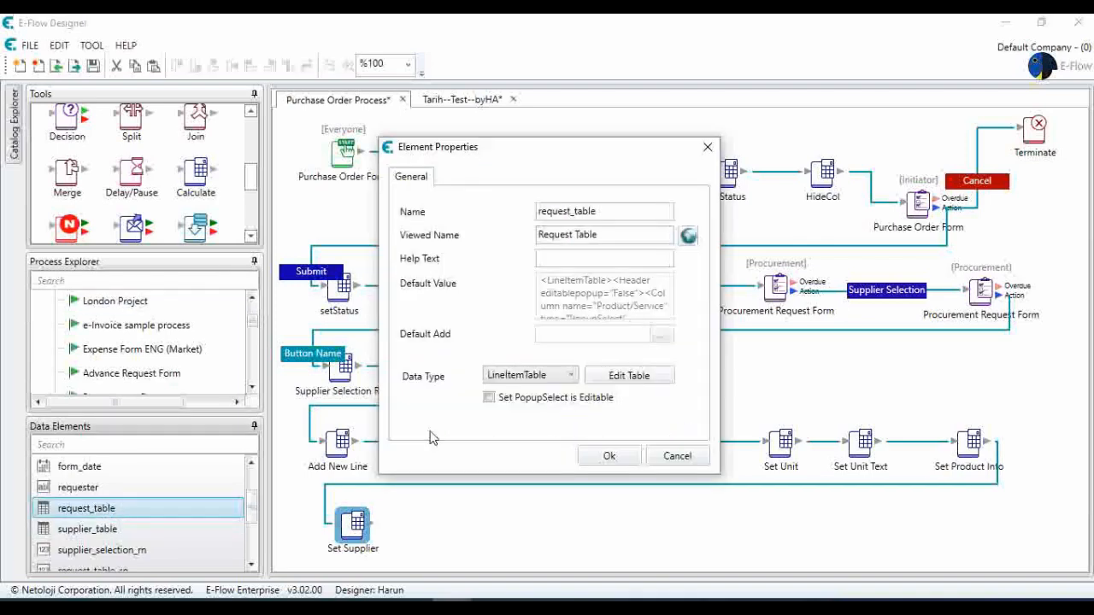
left_click(628, 377)
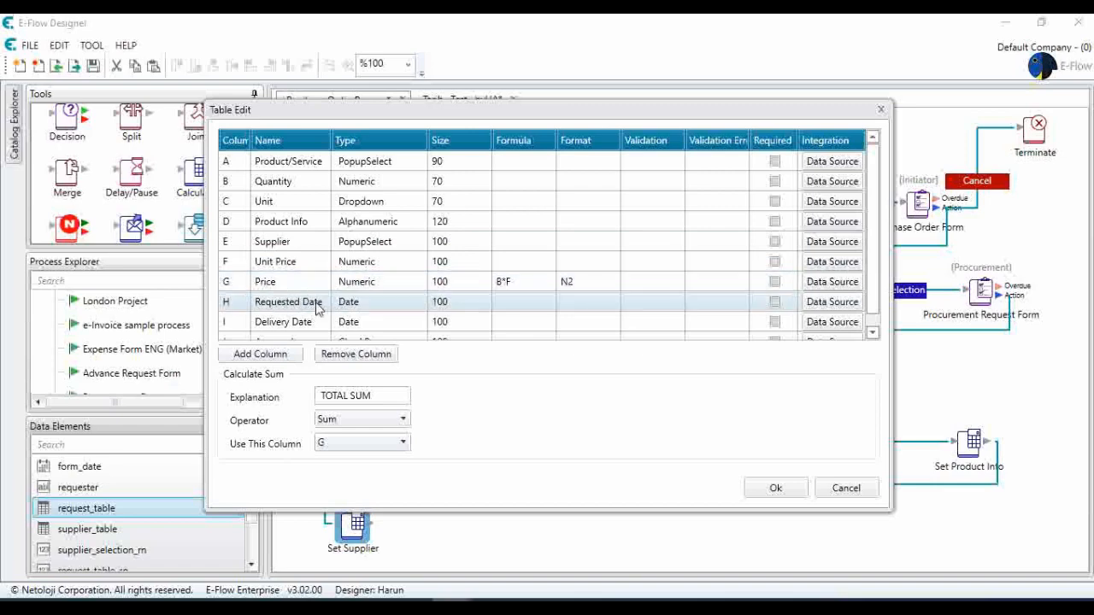
left_click(776, 488)
left_click(609, 456)
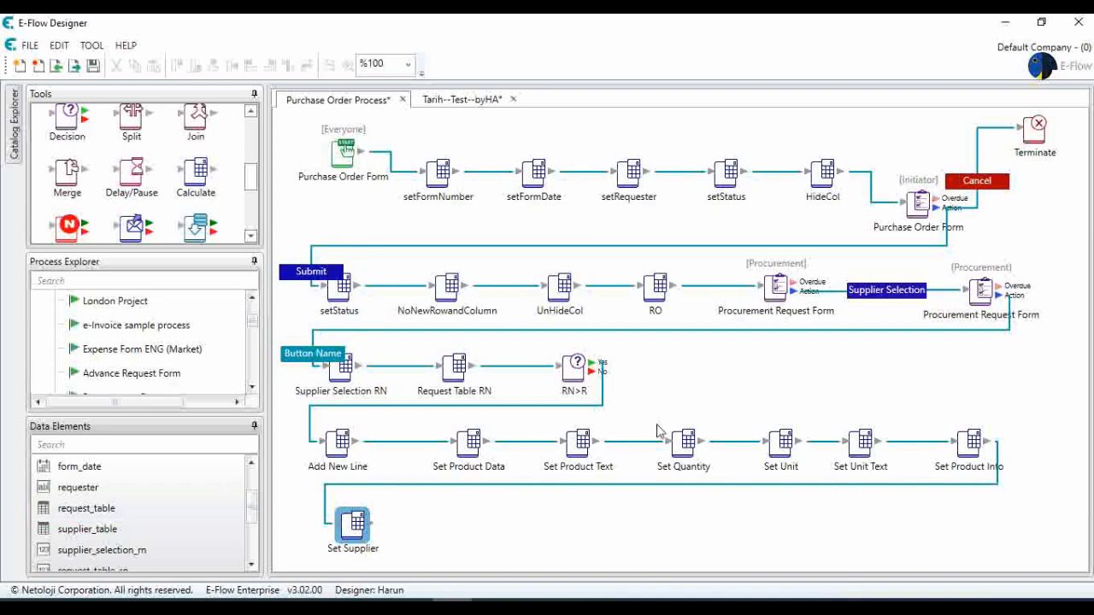
- Duplicate the Set Product Info step, place the copy beside Set Supplier, and connect Set Supplier to it
left_click(970, 446)
left_click_drag(970, 445, 453, 519)
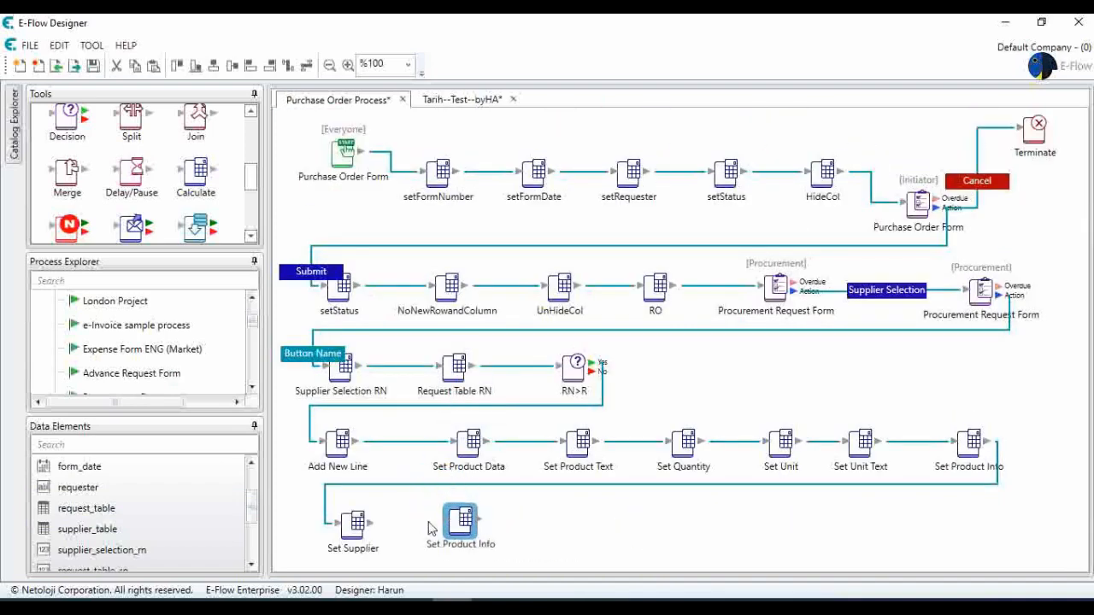
left_click_drag(373, 523, 475, 523)
- In the new copy's formula, set the column arguments of both SetLineItemCellValue and GetLineItemData to 7
double_click(476, 523)
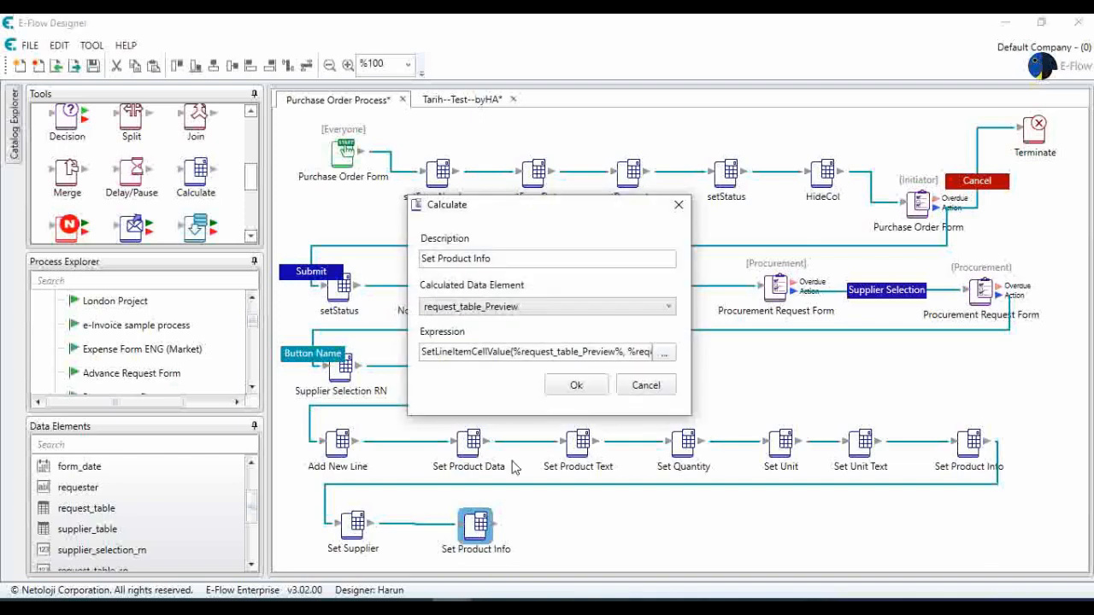
left_click(664, 353)
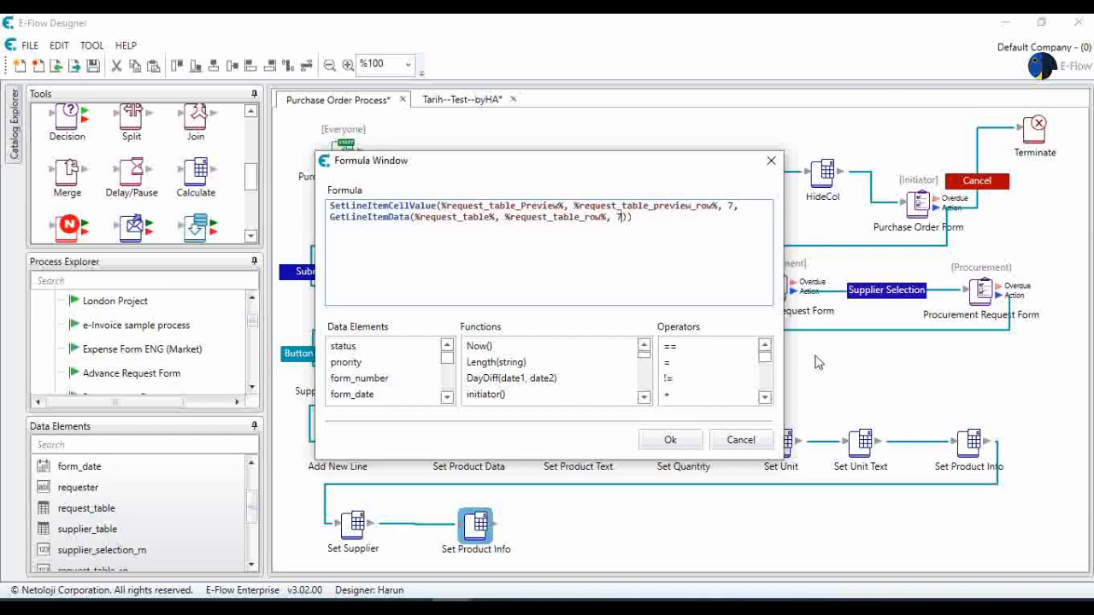
left_click(671, 441)
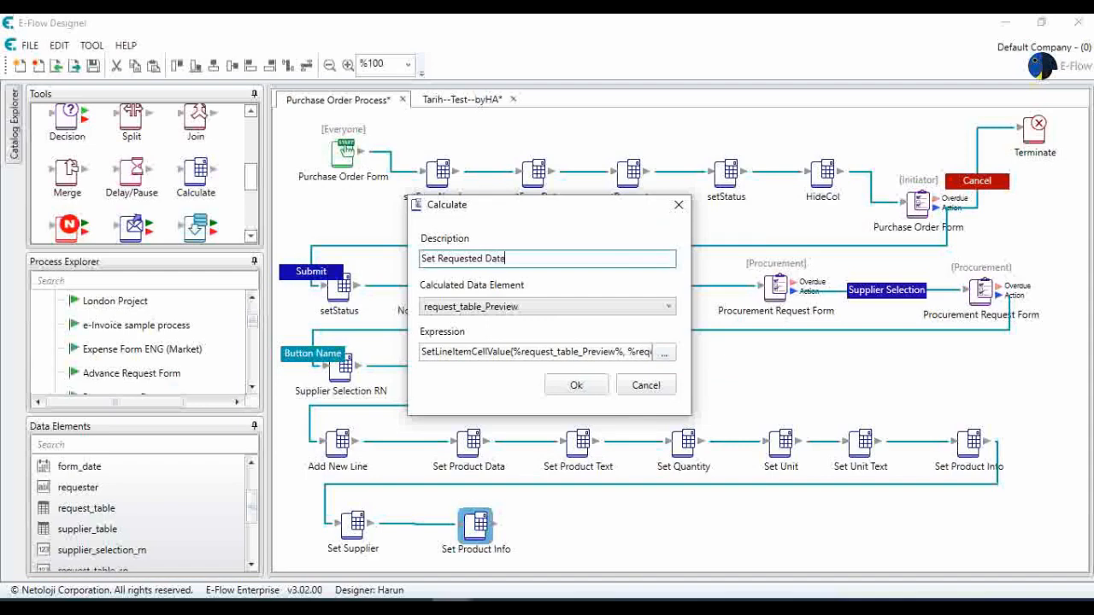
- Change the copy's description to Set Requested Date and save the process
left_click(577, 386)
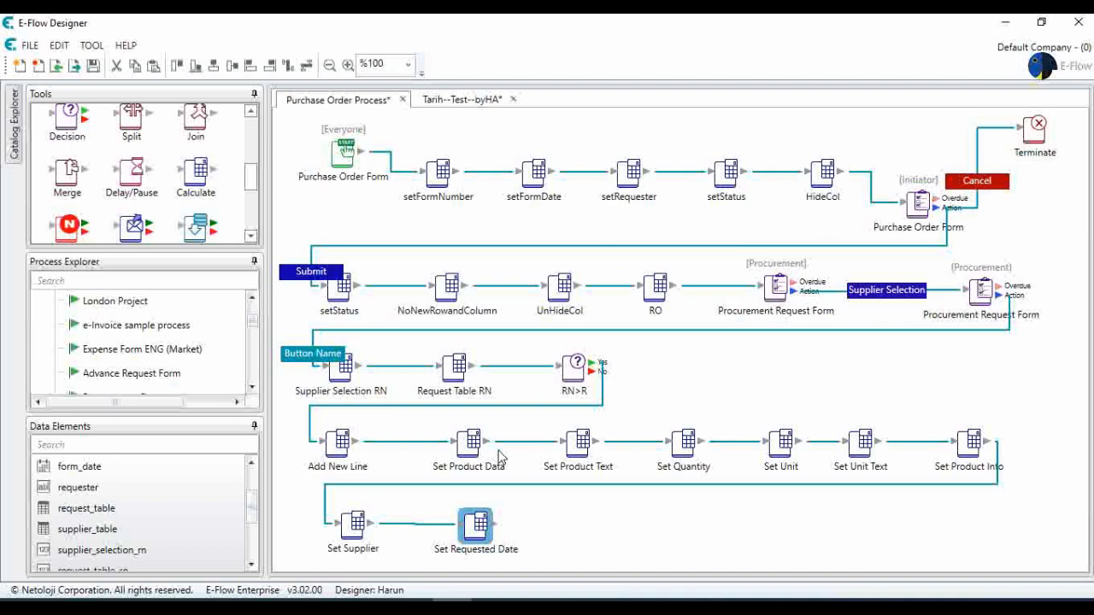
left_click(94, 69)
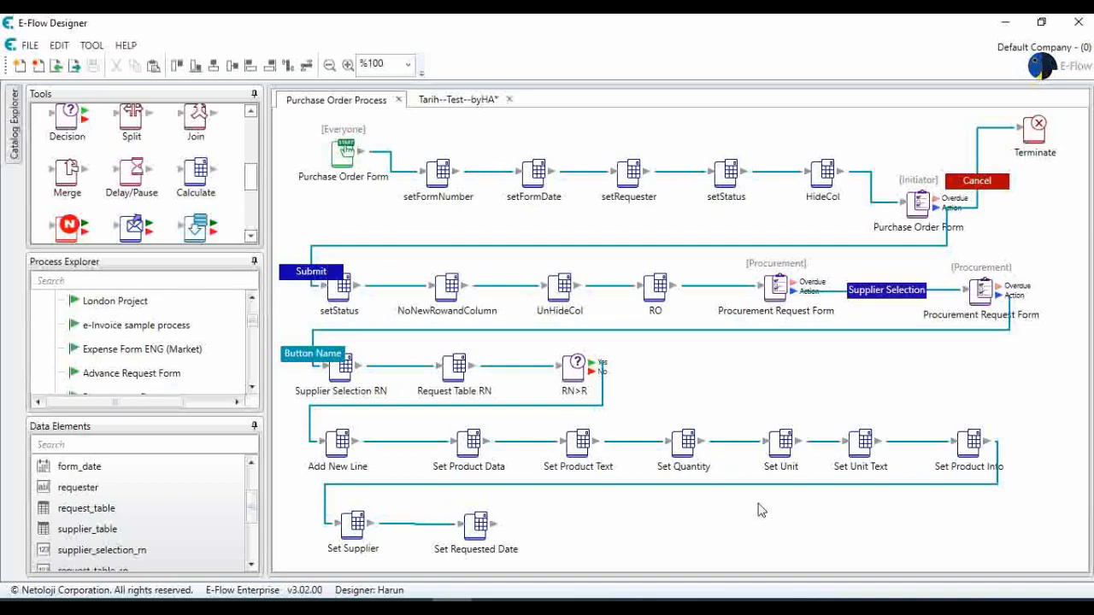
- Check the column order and types of supplier_table
left_click(334, 329)
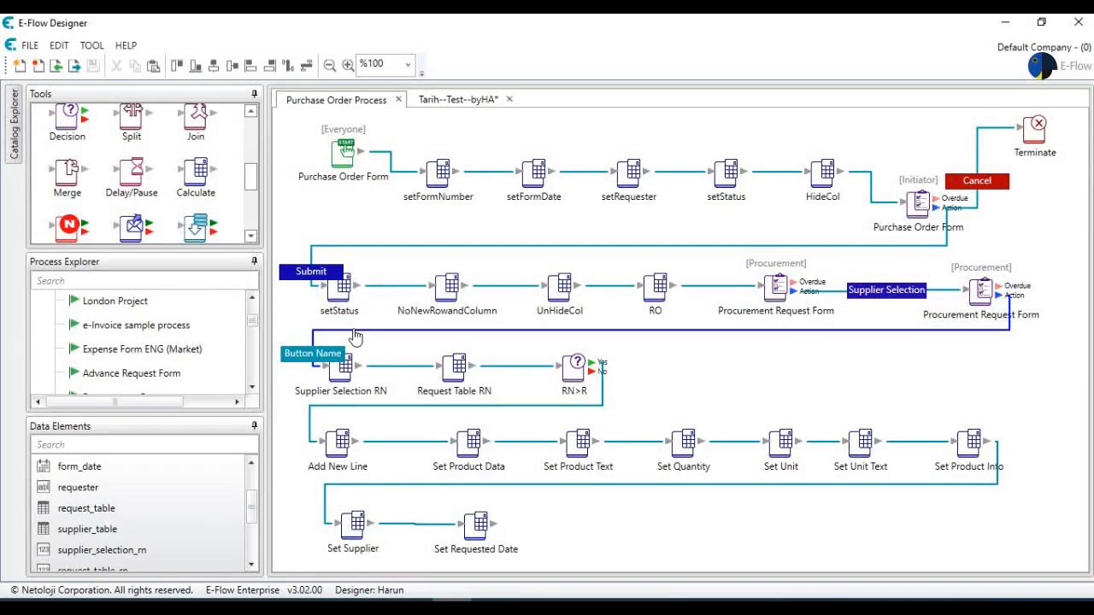
double_click(129, 530)
left_click(630, 374)
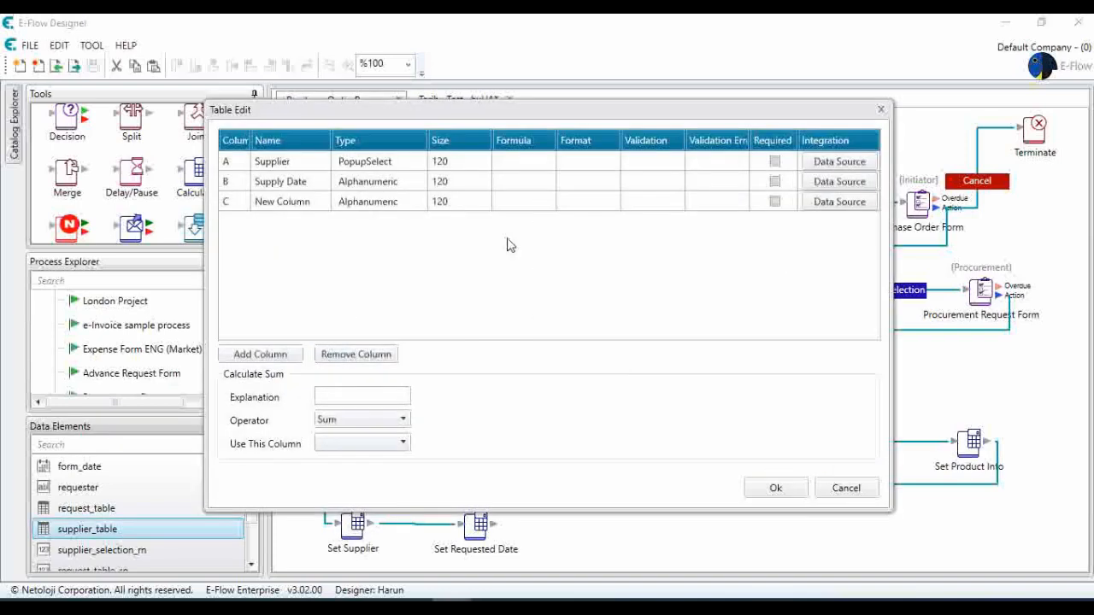
left_click(775, 488)
left_click(603, 460)
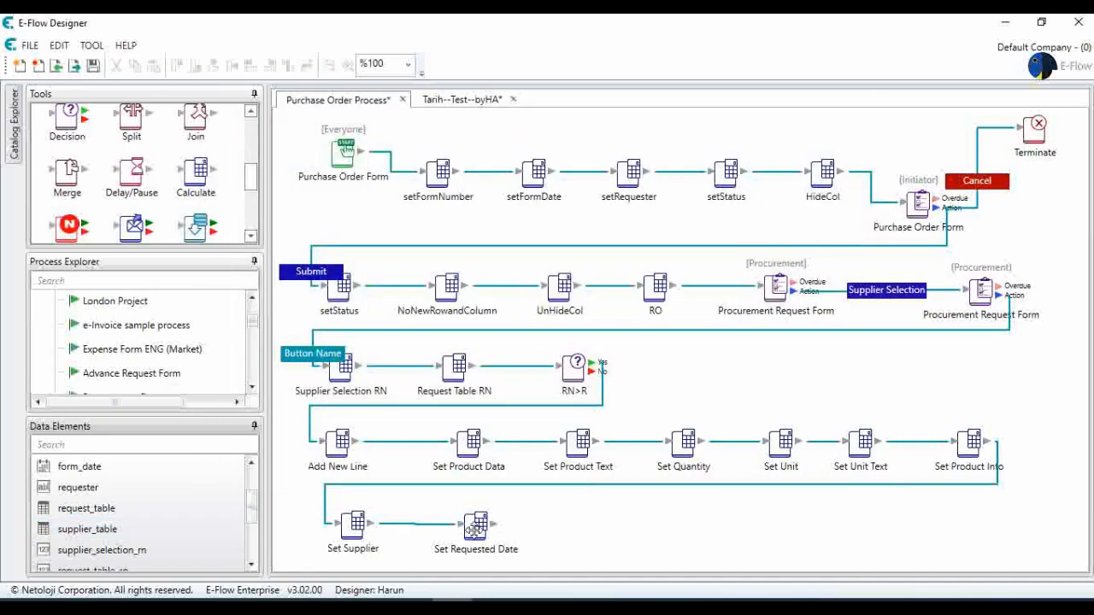
- Move Set Requested Date farther from Set Supplier and place a duplicate of Set Supplier between them
left_click_drag(472, 530, 566, 526)
left_click(354, 524)
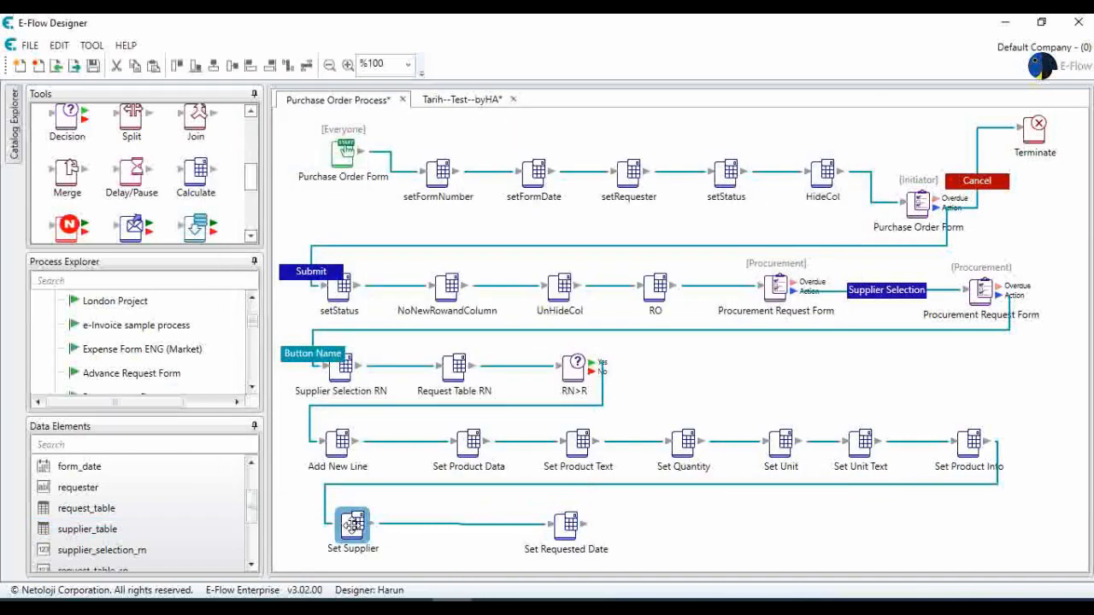
left_click_drag(353, 524, 443, 513)
- Change the duplicate's description to Set Supplier Text and replace SetLineItemCellValue with SetLineItemCellText in its formula
double_click(444, 513)
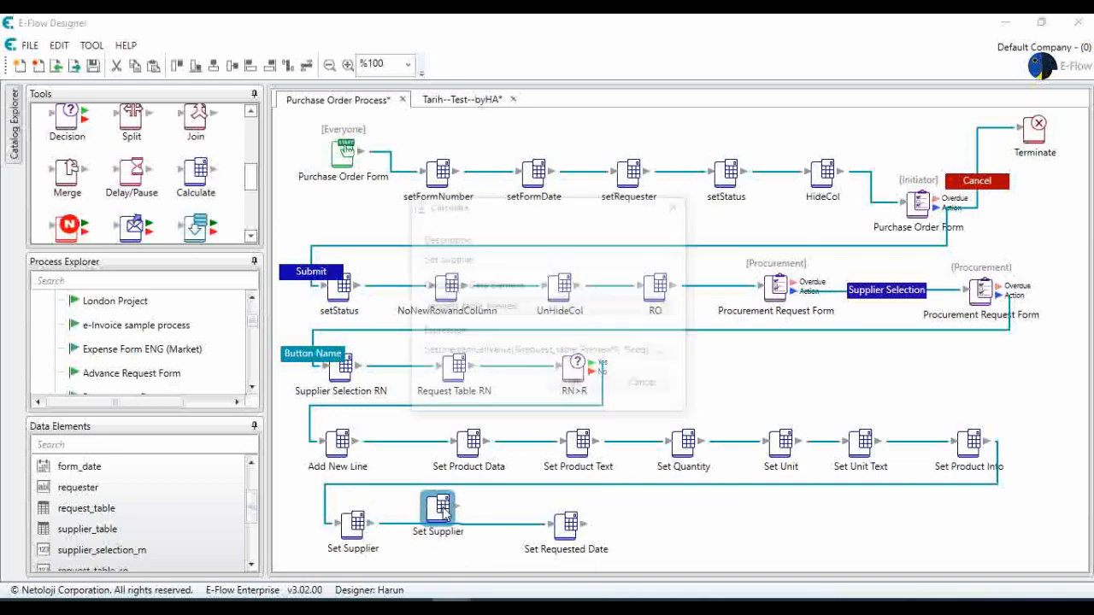
left_click(509, 261)
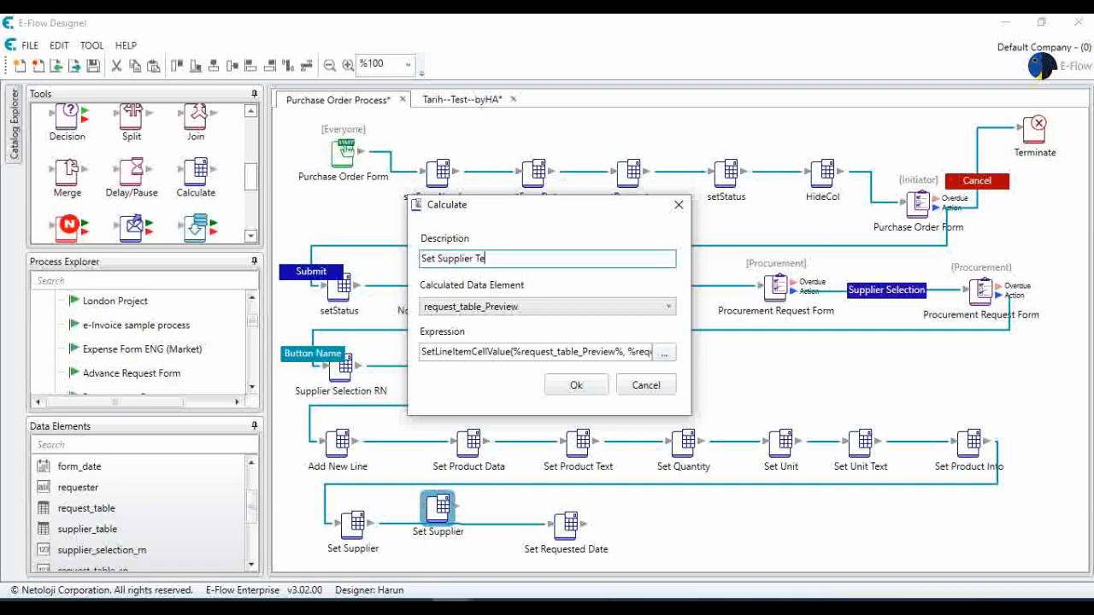
left_click(664, 354)
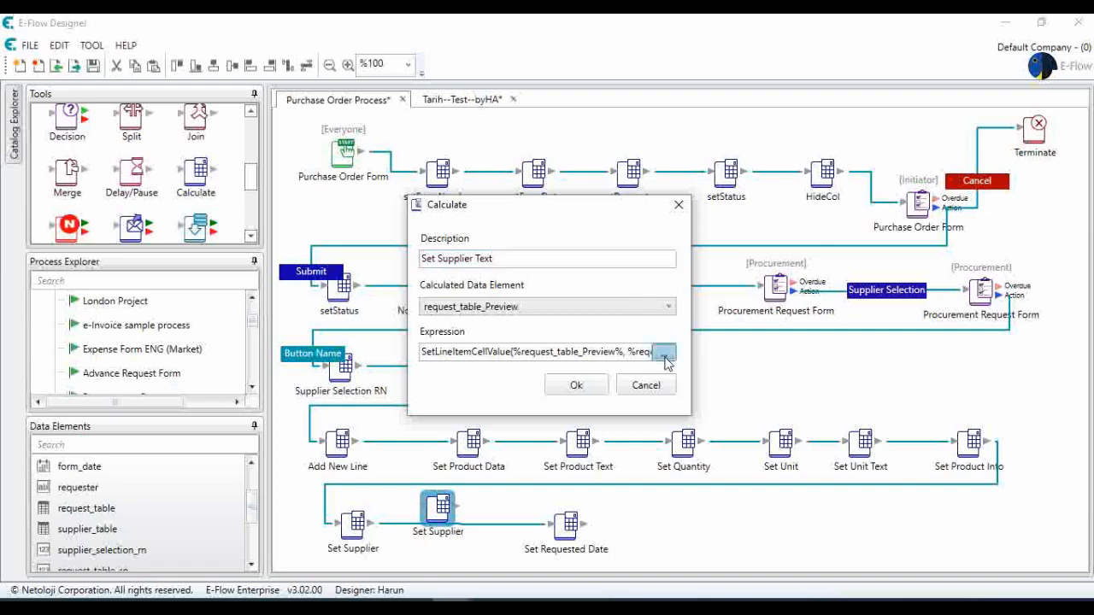
left_click(439, 206)
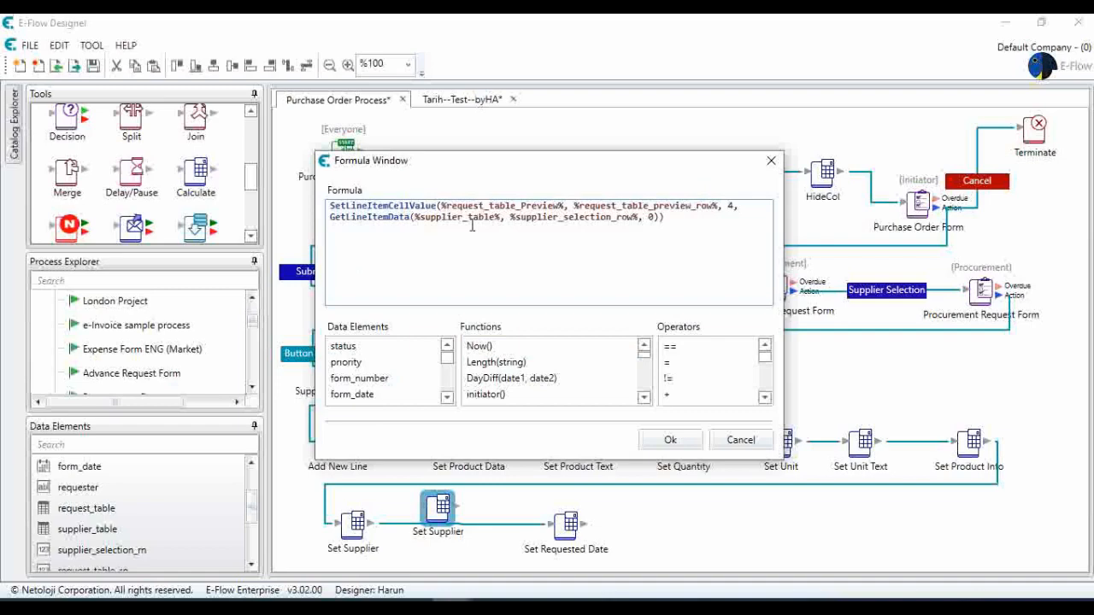
key("BackSpace")
key("BackSpace")
key("BackSpace")
key("BackSpace")
key("BackSpace")
type("Text")
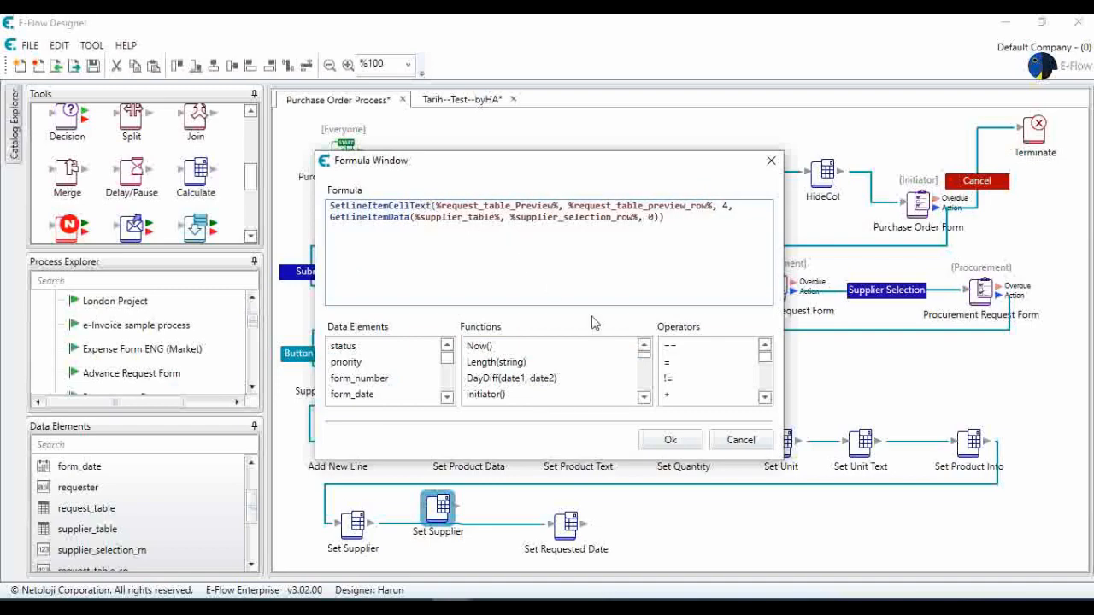
left_click(660, 441)
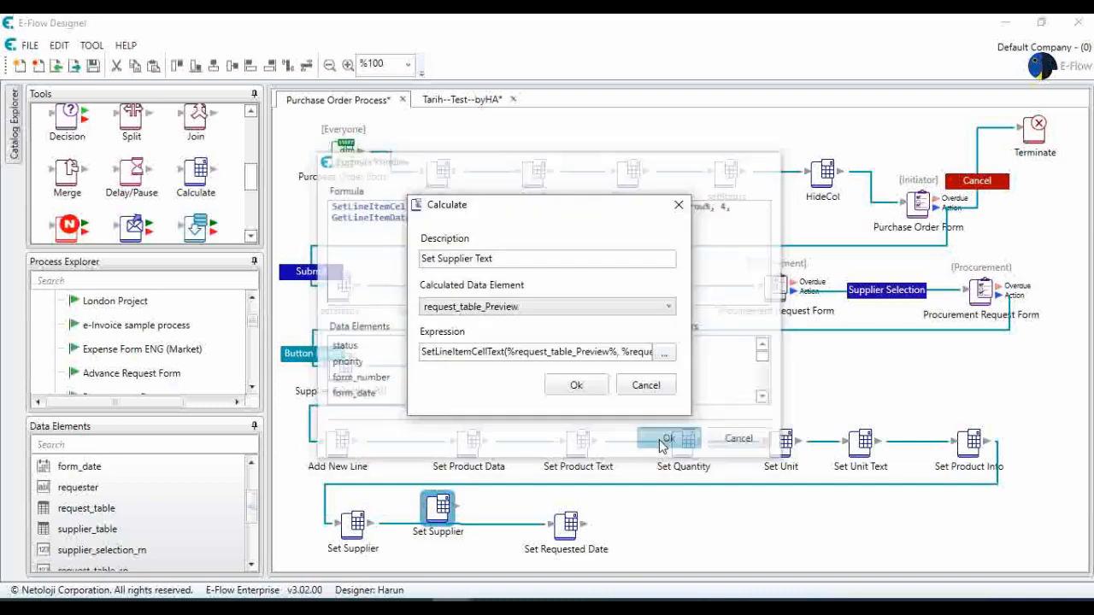
left_click(576, 389)
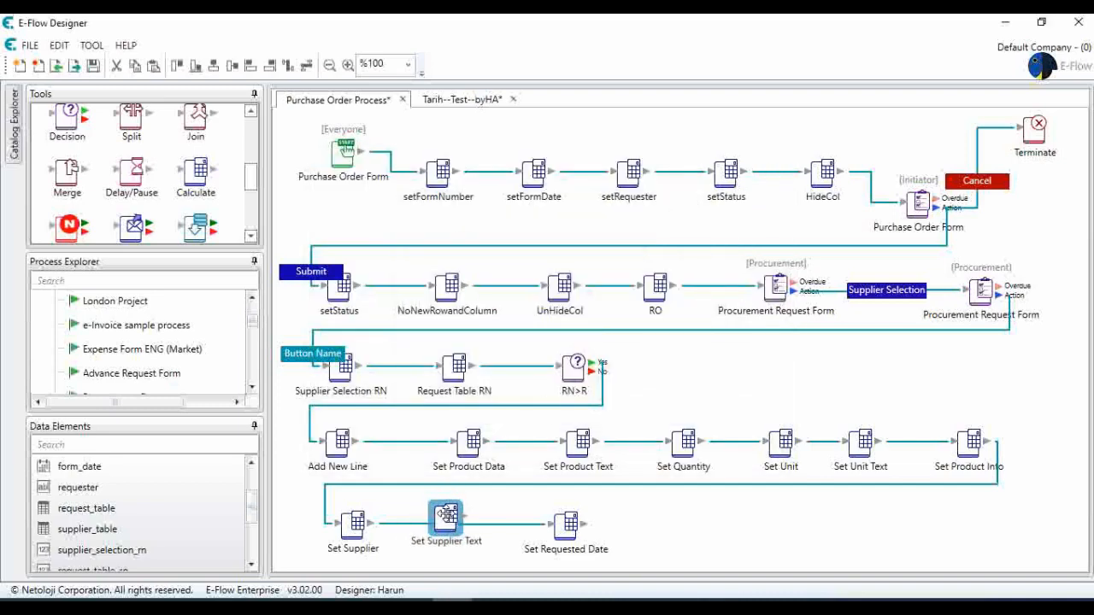
- Connect Set Supplier Text between Set Supplier and Set Requested Date in an aligned row, and save the process
left_click_drag(444, 513, 454, 519)
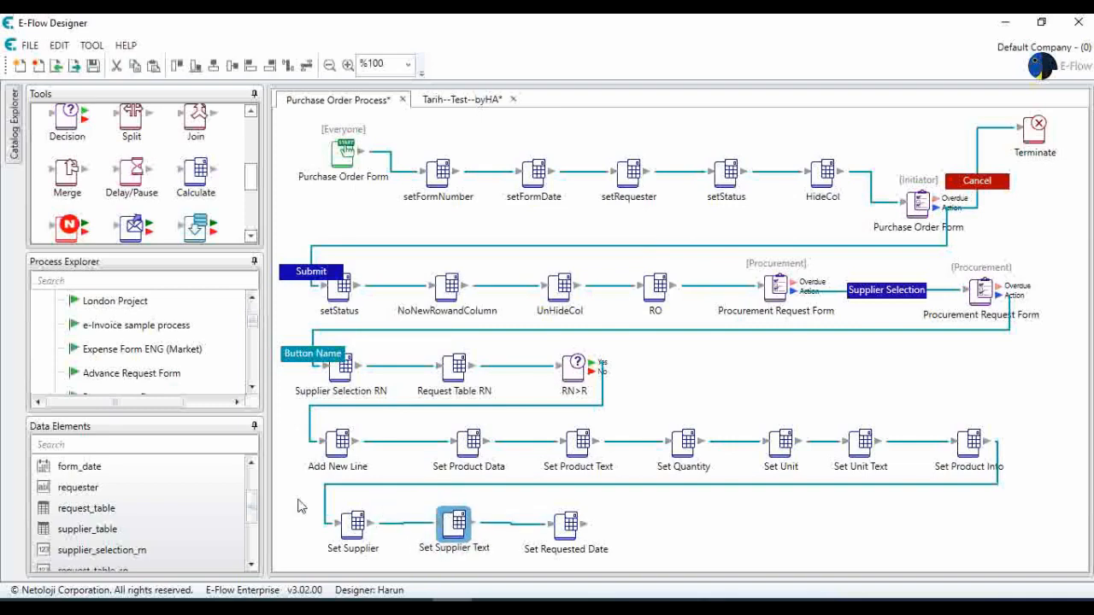
left_click_drag(291, 491, 633, 569)
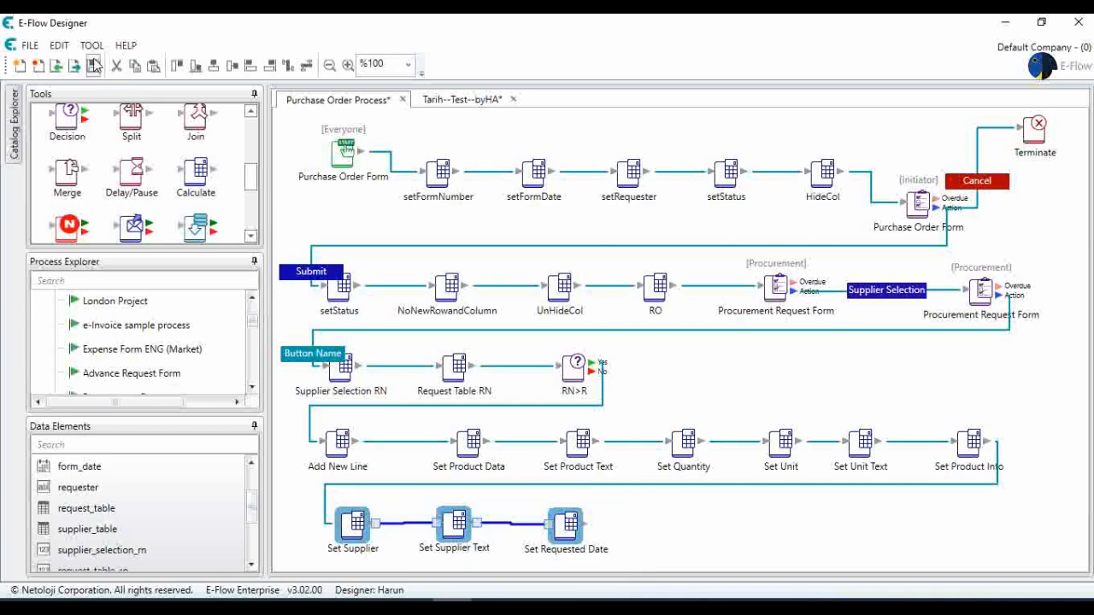
left_click(176, 71)
left_click(638, 542)
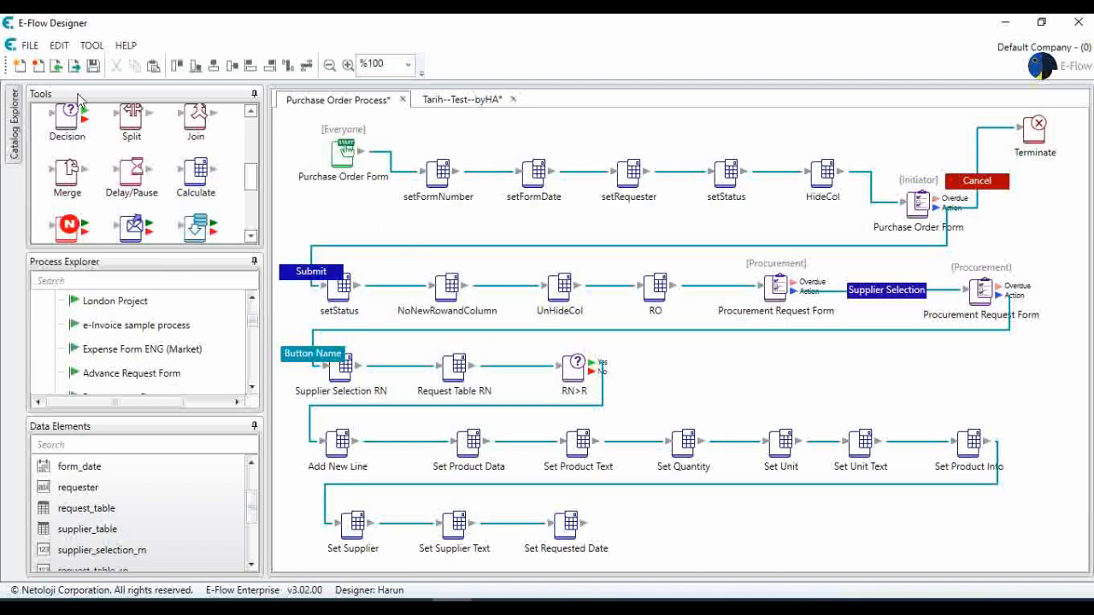
left_click(93, 65)
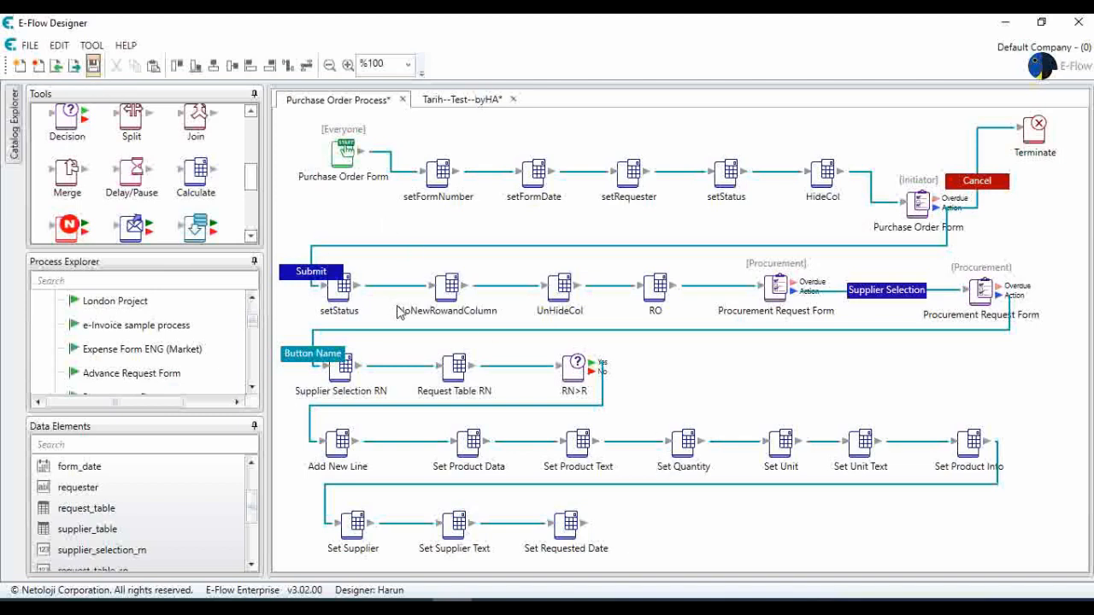